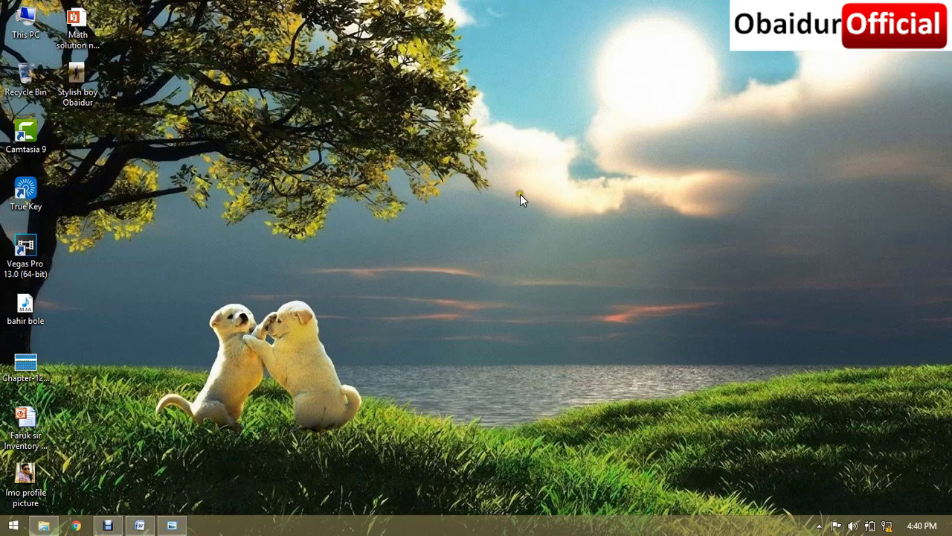
- Refresh the desktop and restore the Krause Consulting problem image in Photo Viewer
right_click(472, 144)
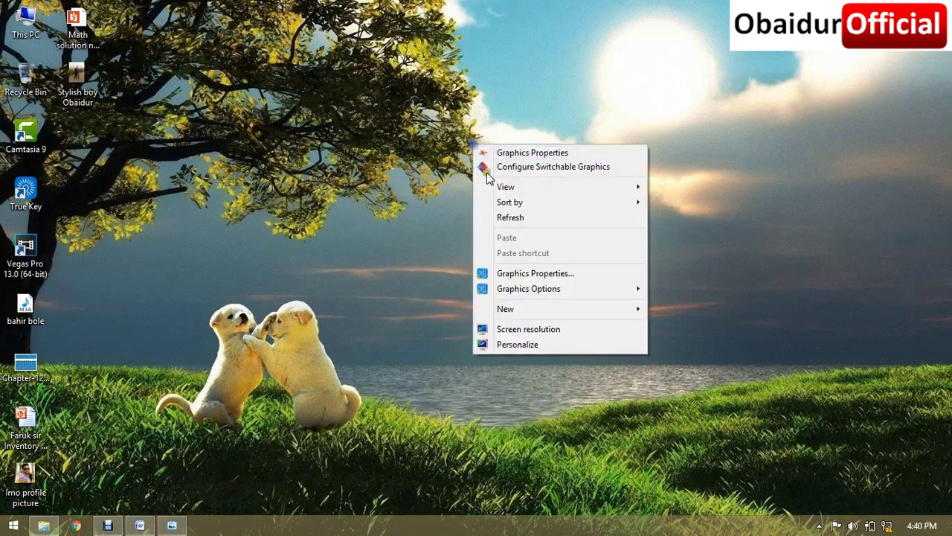
click(527, 216)
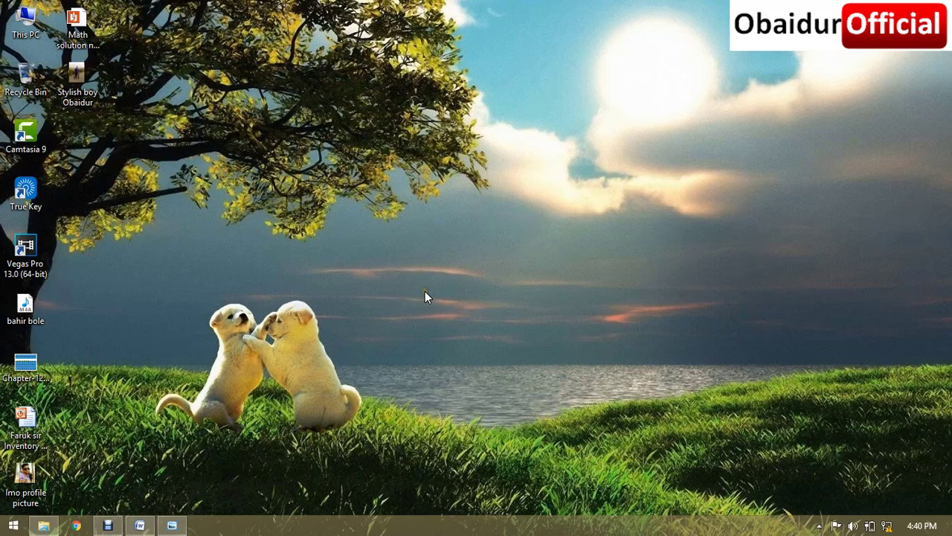
click(172, 525)
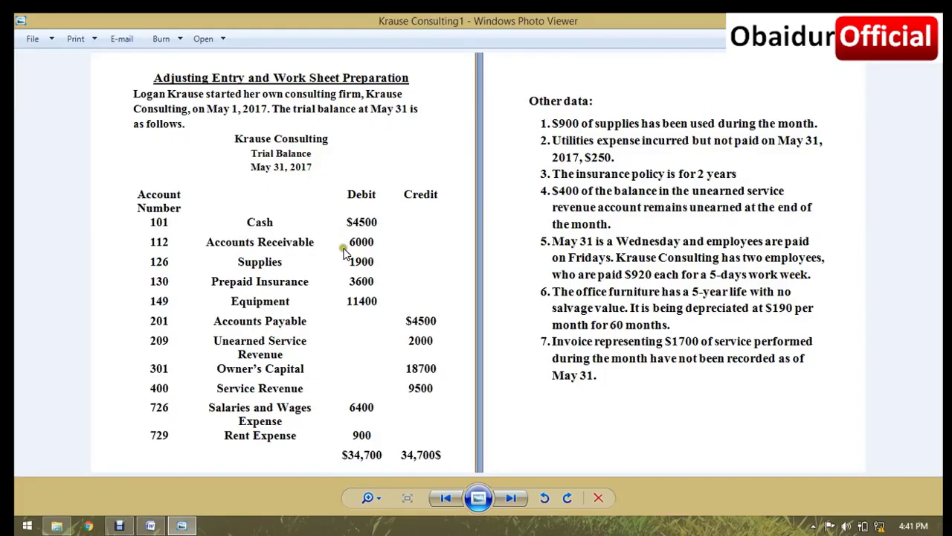
- Type 'Krause Consulting' as the work sheet's company title
click(150, 525)
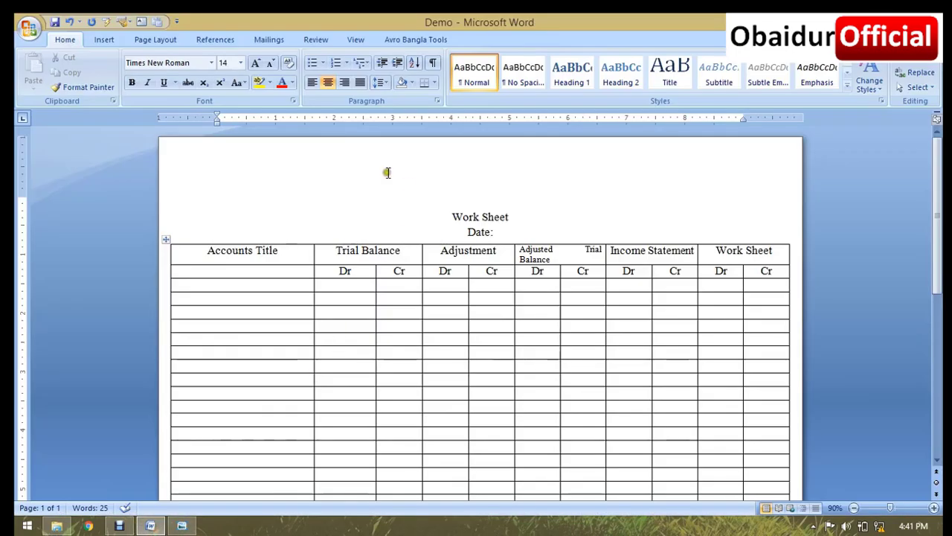
click(180, 525)
click(181, 525)
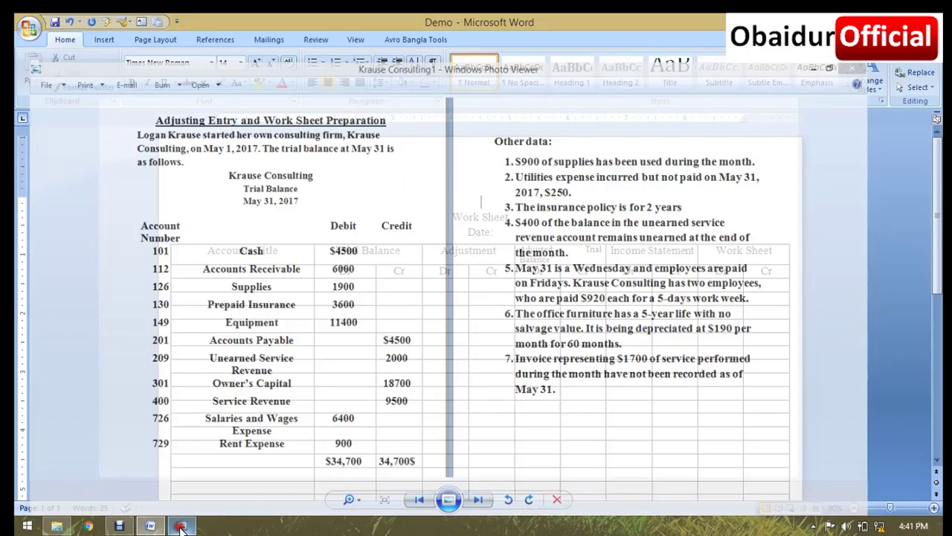
text(Kr)
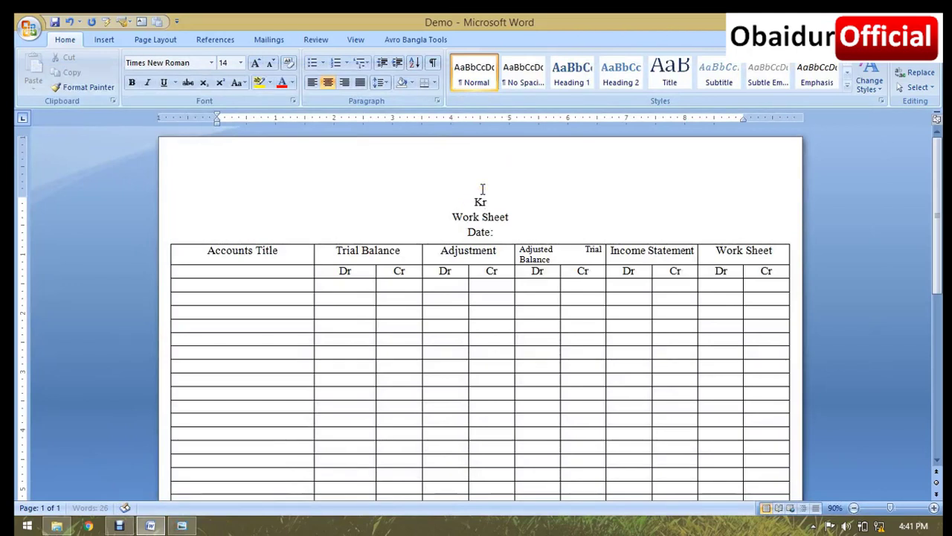
text(ause C)
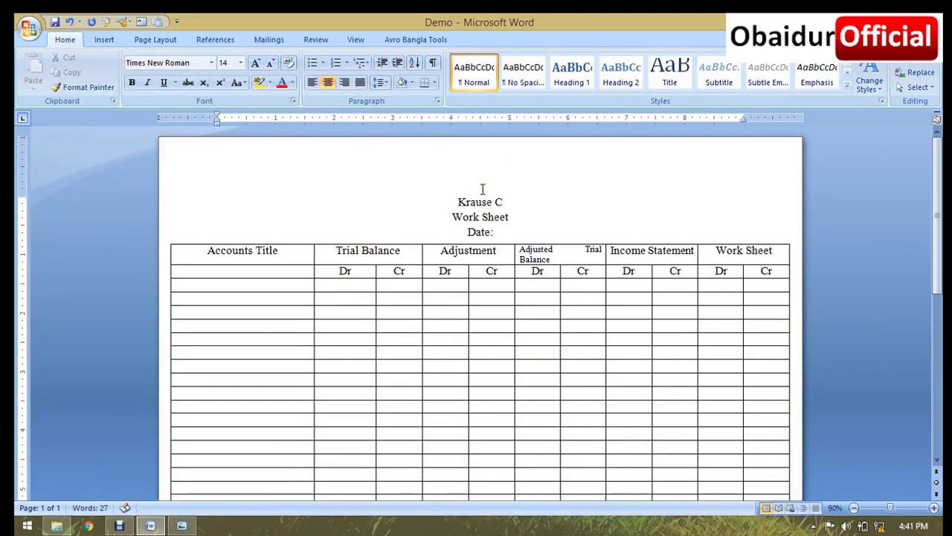
text(n)
key(BackSpace)
text(onsu)
text(lting)
- Enter 'May 31, 2017.' after the Date: label
click(501, 231)
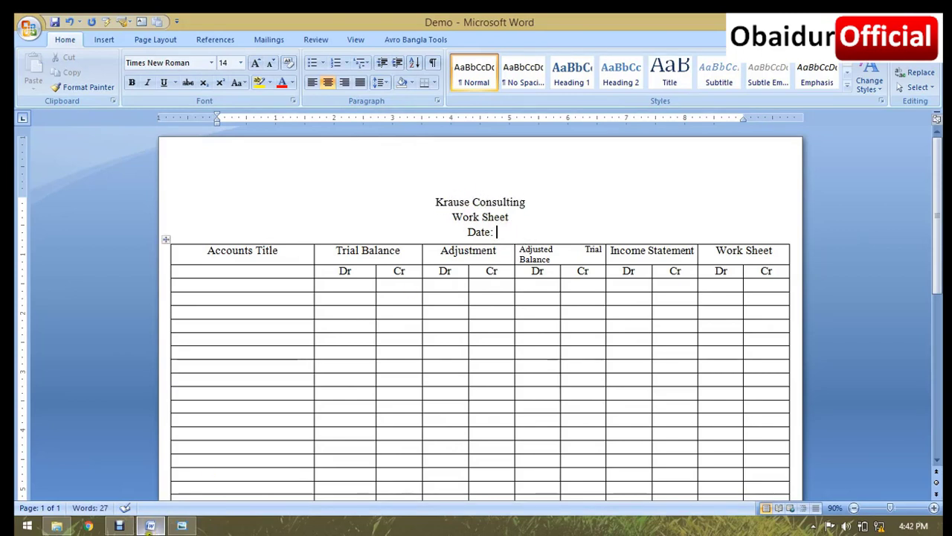
click(176, 526)
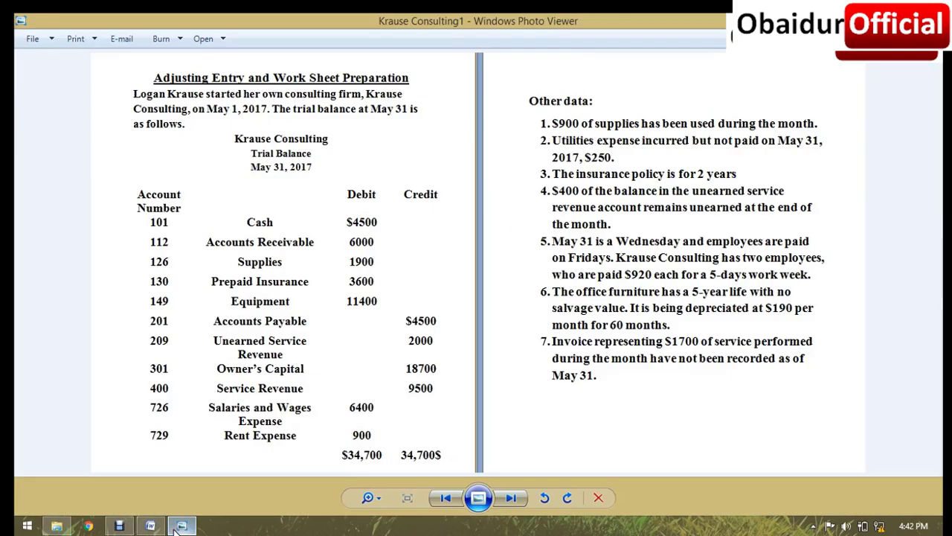
click(177, 526)
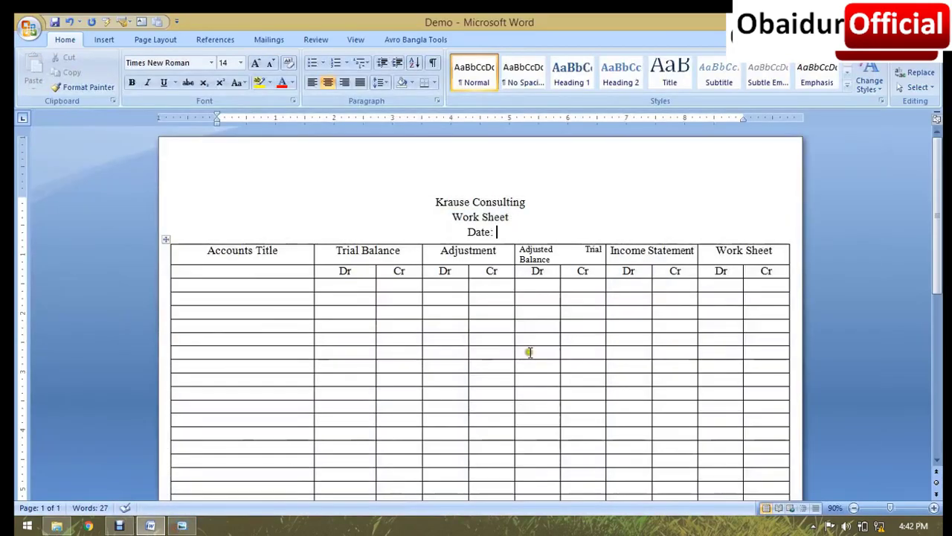
text(Mya)
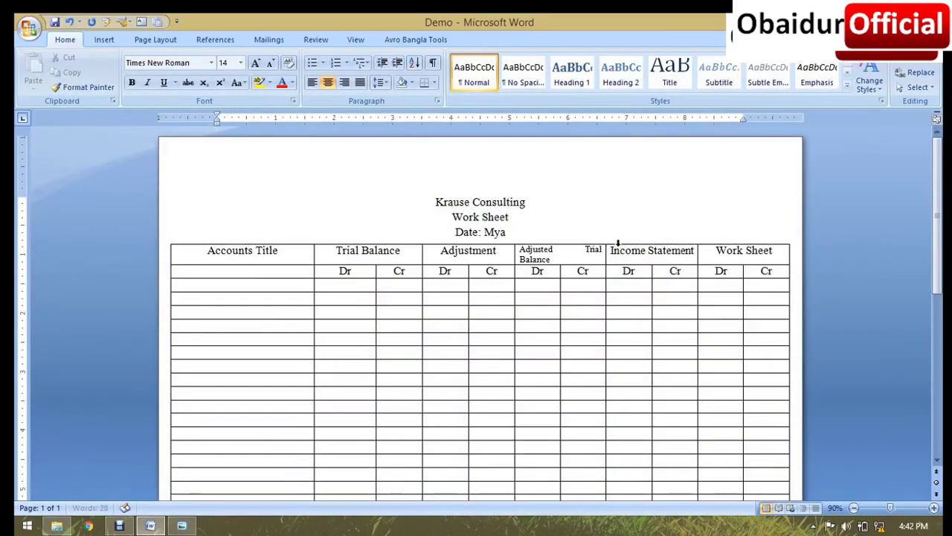
key(BackSpace)
key(BackSpace)
text(ay )
text(31)
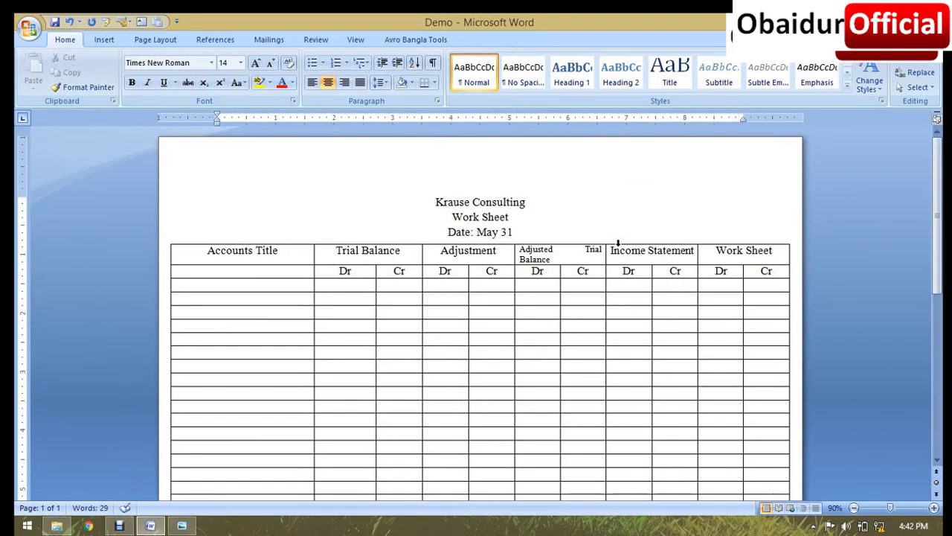
text(, 2017)
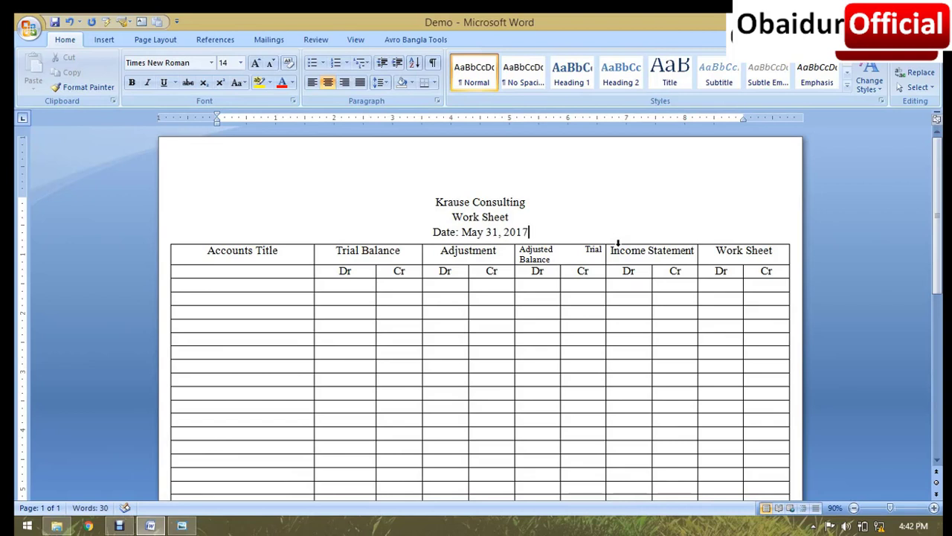
text(.)
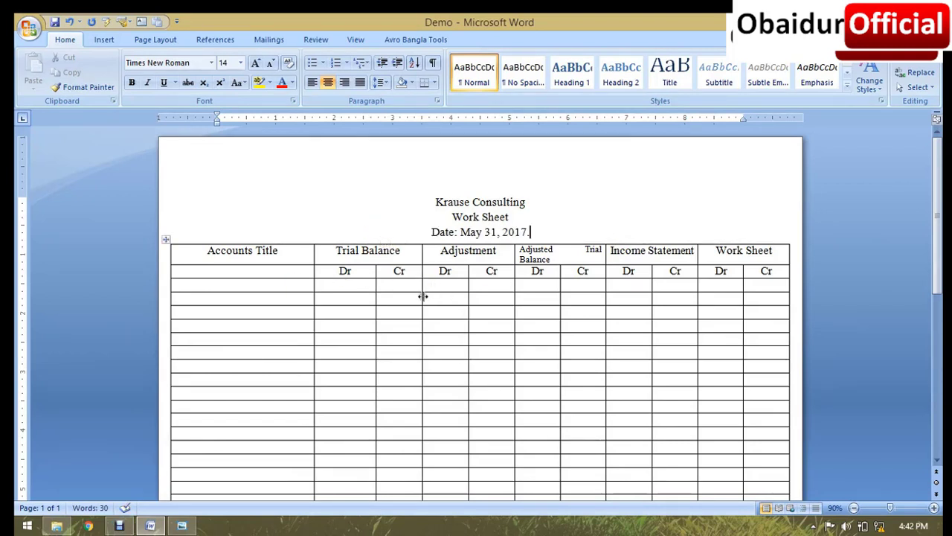
- Fill in the eleven trial balance accounts and amounts, adding a 'Total Trial Balance' row of $34,700
scroll(293, 315, down, 1)
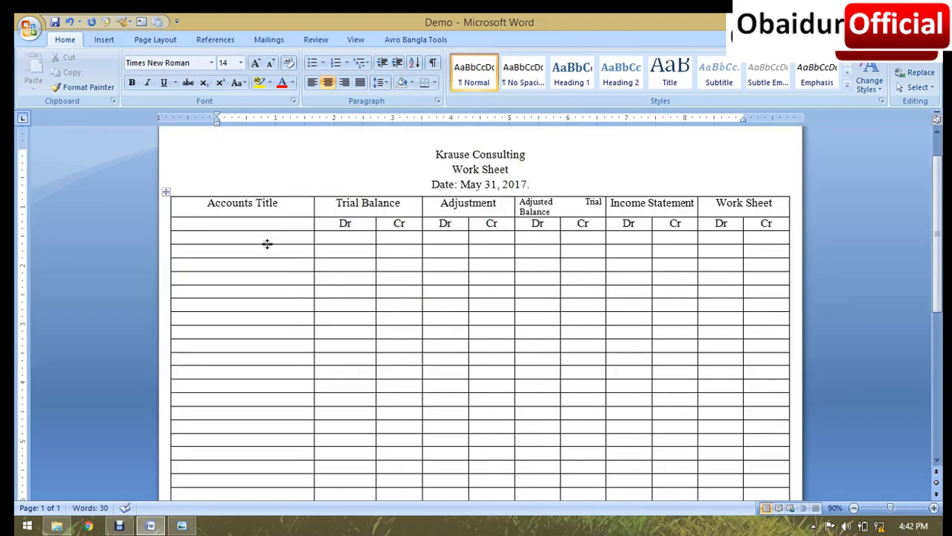
scroll(272, 241, up, 1)
scroll(241, 276, down, 2)
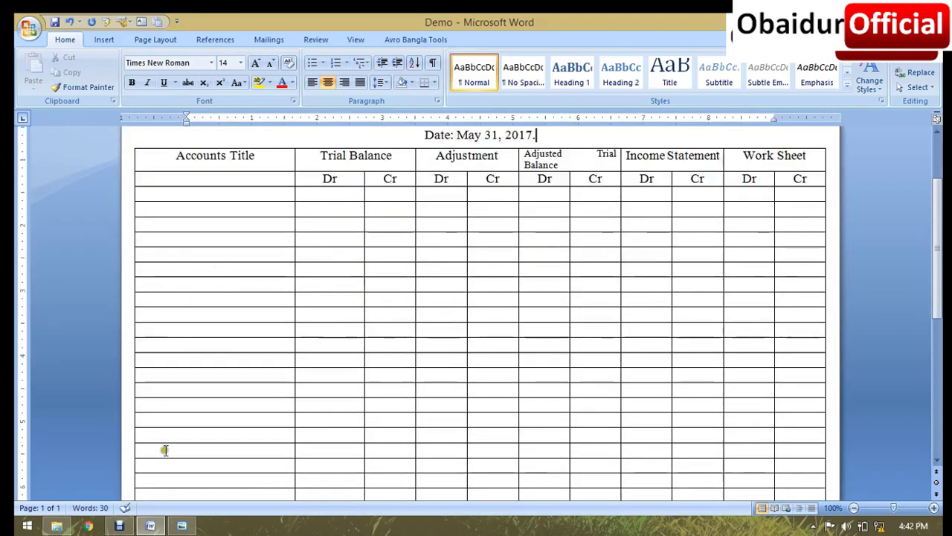
click(182, 525)
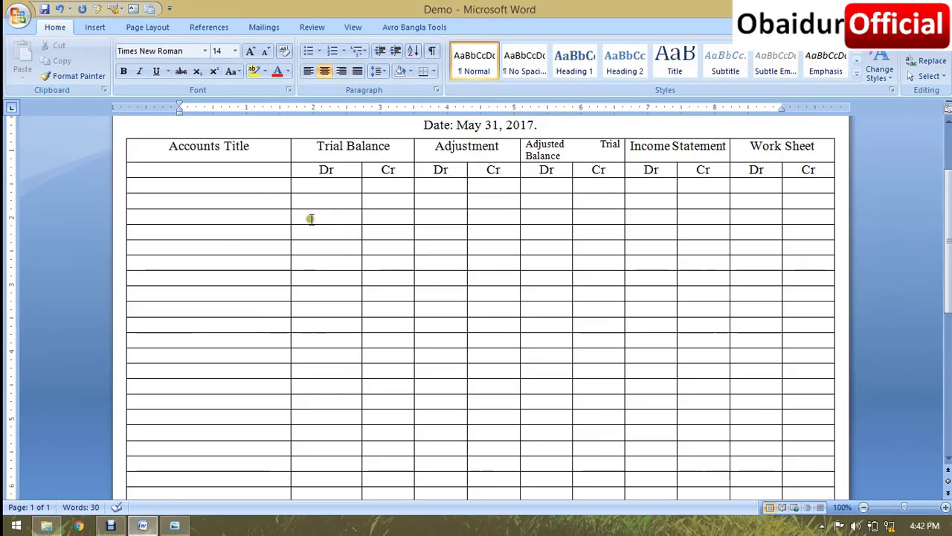
click(219, 197)
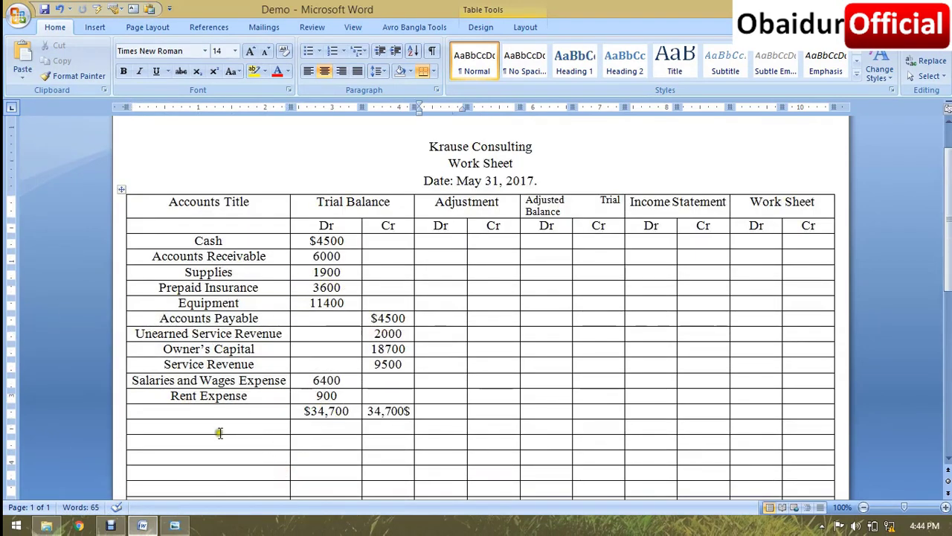
click(216, 427)
click(210, 412)
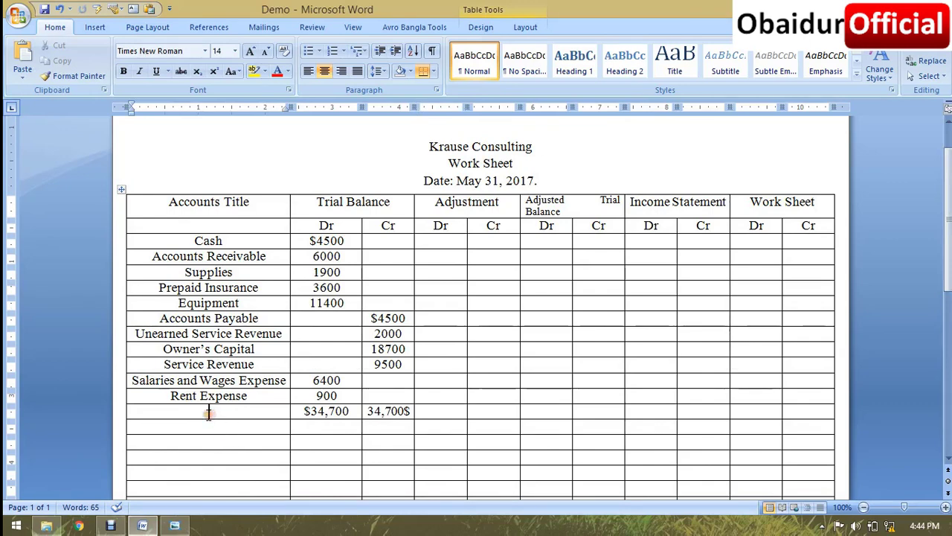
text(Tot)
text(al Trial )
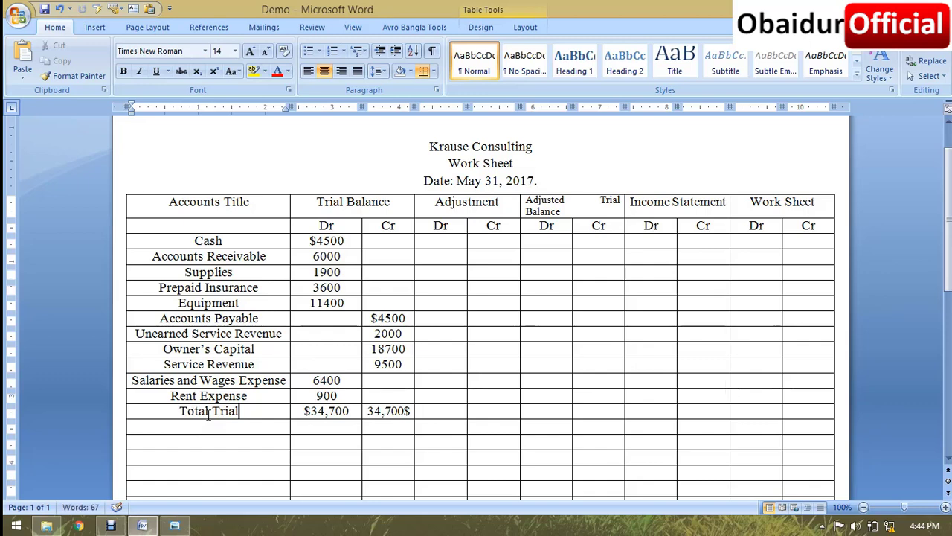
text(Balance)
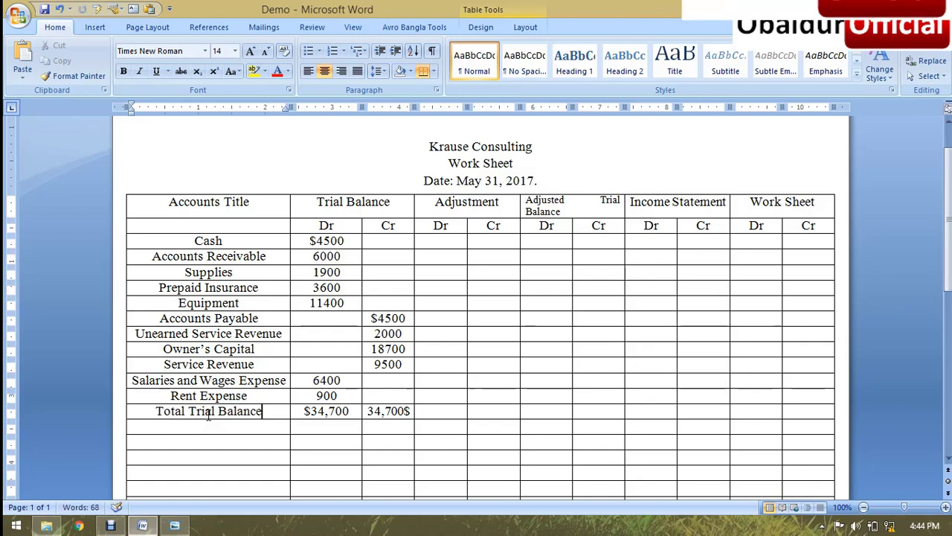
click(174, 525)
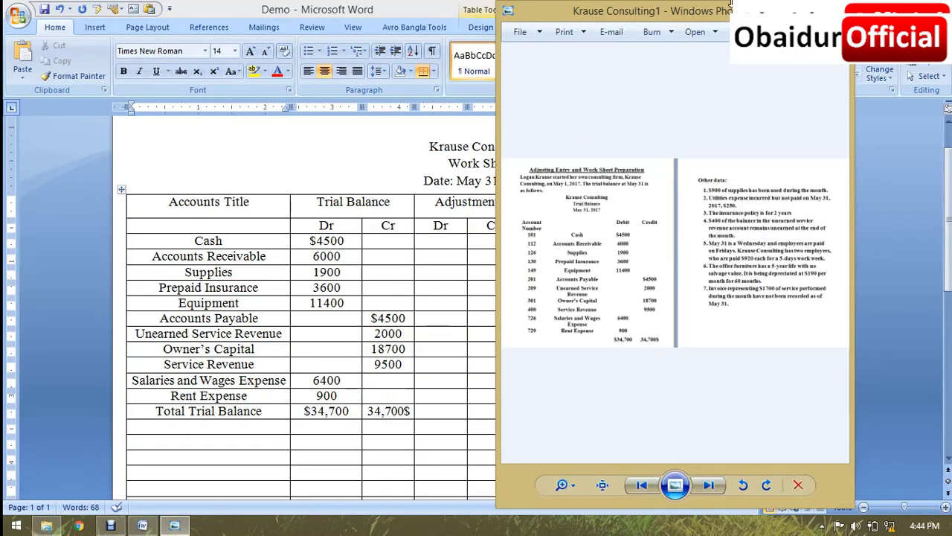
- Put the problem image to the right of Word's left-half window and zoom into the Other data list
drag(686, 15, 760, 36)
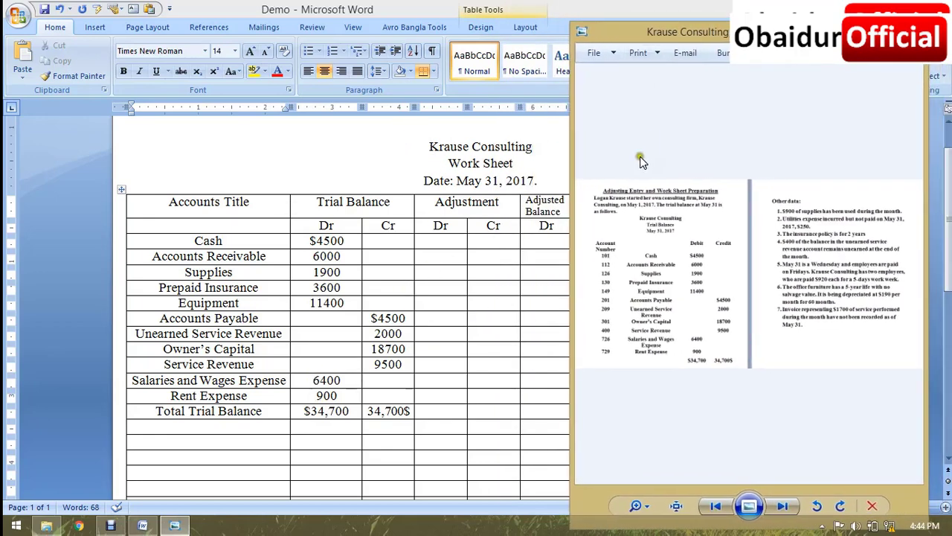
click(66, 197)
scroll(303, 323, down, 4)
scroll(304, 323, up, 3)
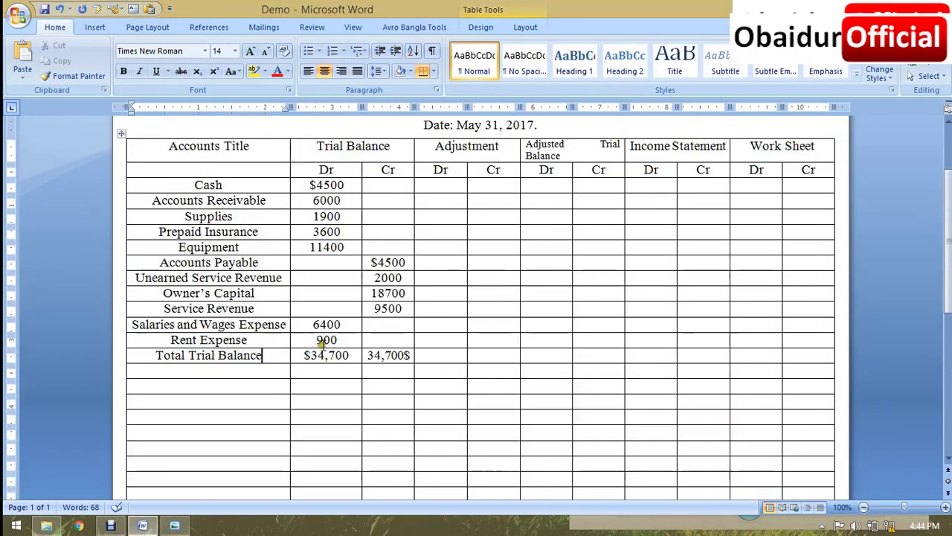
key(super+Down)
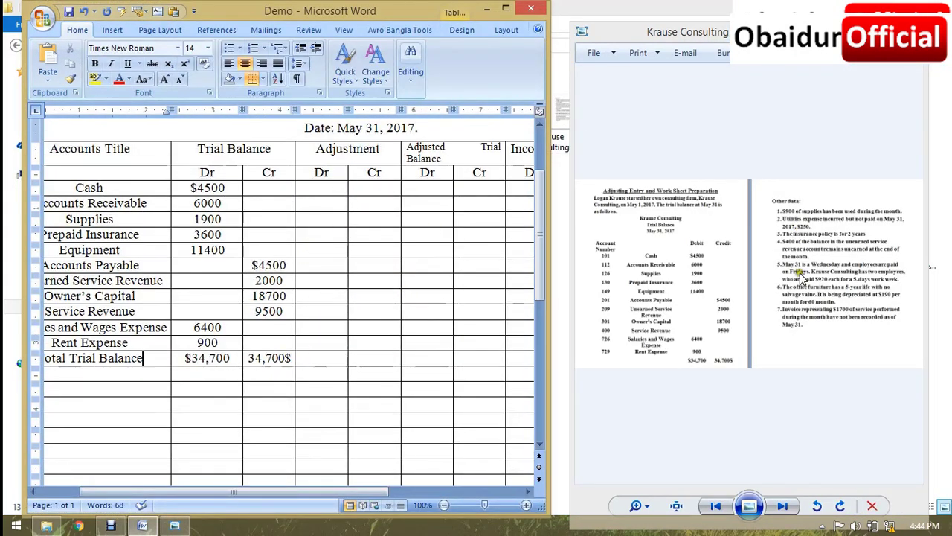
click(799, 259)
scroll(799, 255, up, 5)
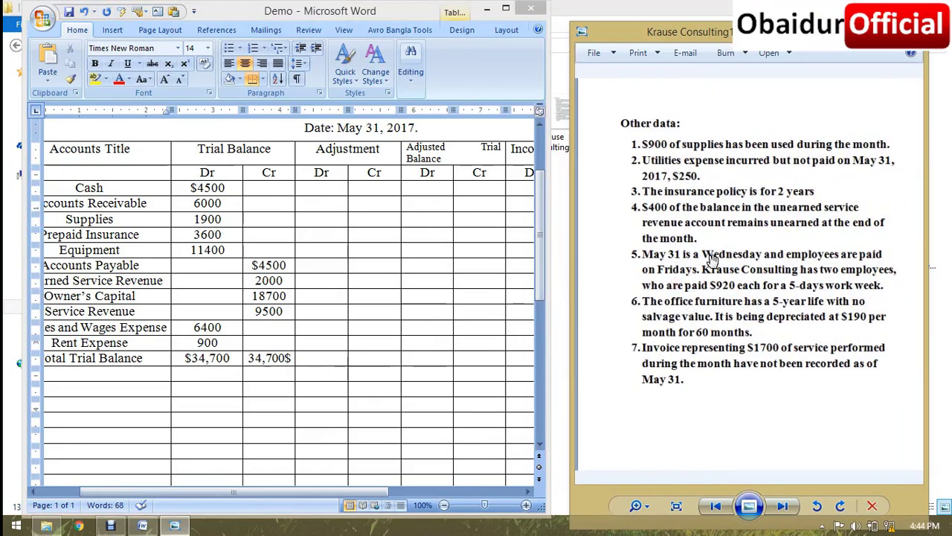
scroll(674, 283, up, 1)
scroll(680, 274, up, 1)
drag(679, 274, 691, 273)
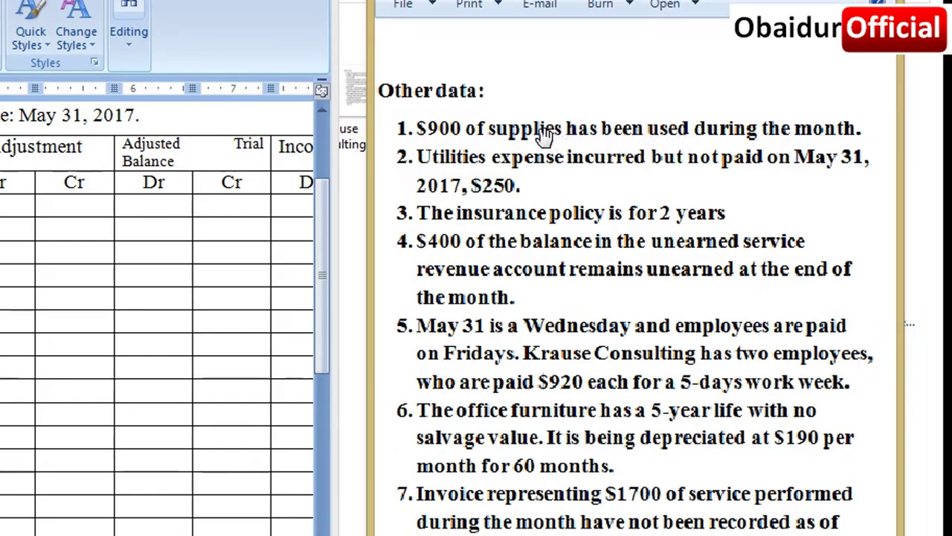
- Pan the enlarged image to show the seven Other data adjustments beside the work sheet
drag(454, 224, 743, 223)
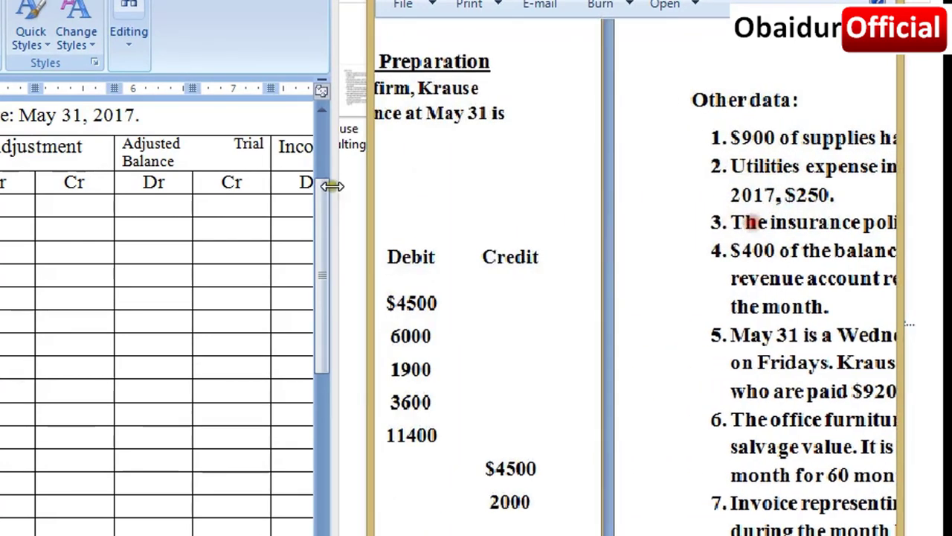
drag(412, 281, 701, 280)
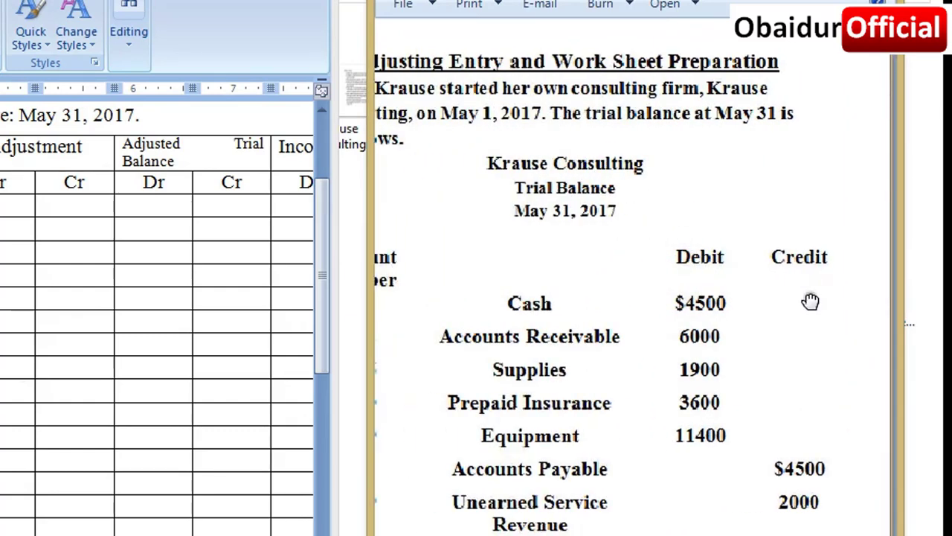
drag(810, 300, 419, 319)
drag(665, 305, 508, 307)
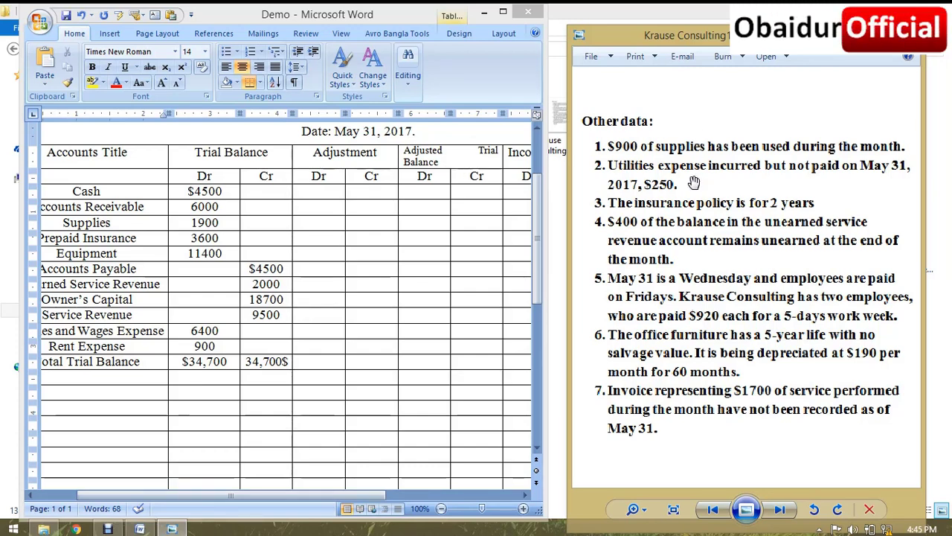
click(349, 222)
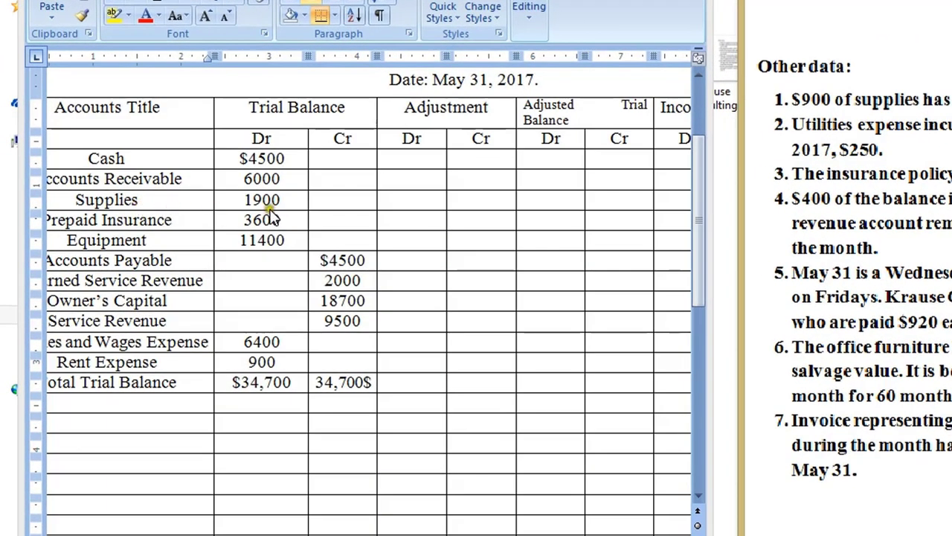
- Type 'Supplies expense a/c' below the totals, enter 900 in its Adjustment Dr and Supplies' Adjustment Cr
click(99, 400)
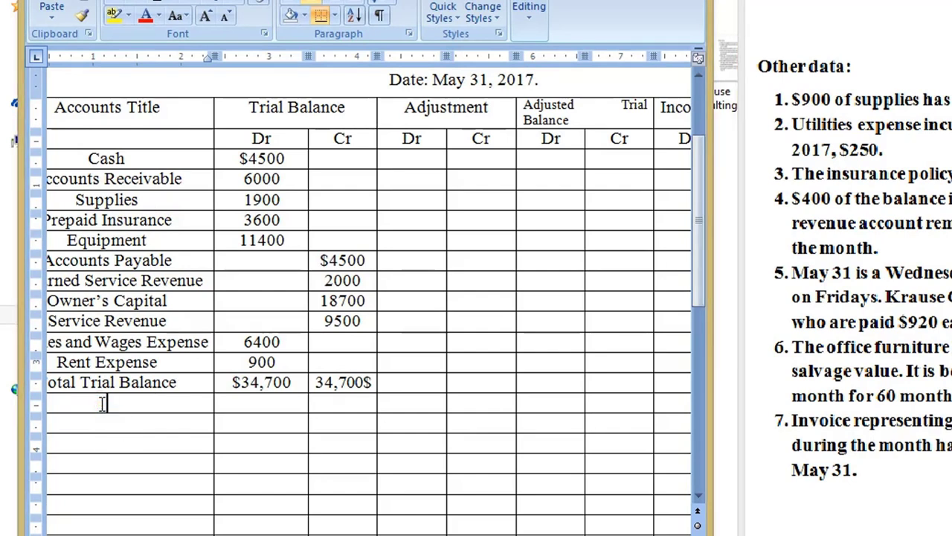
text(Sup)
text(plies ex)
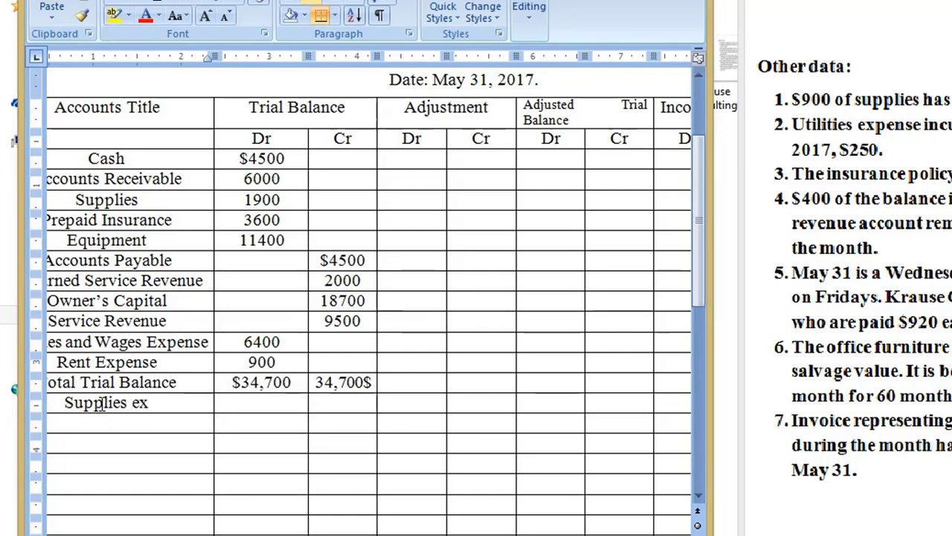
text(pense a)
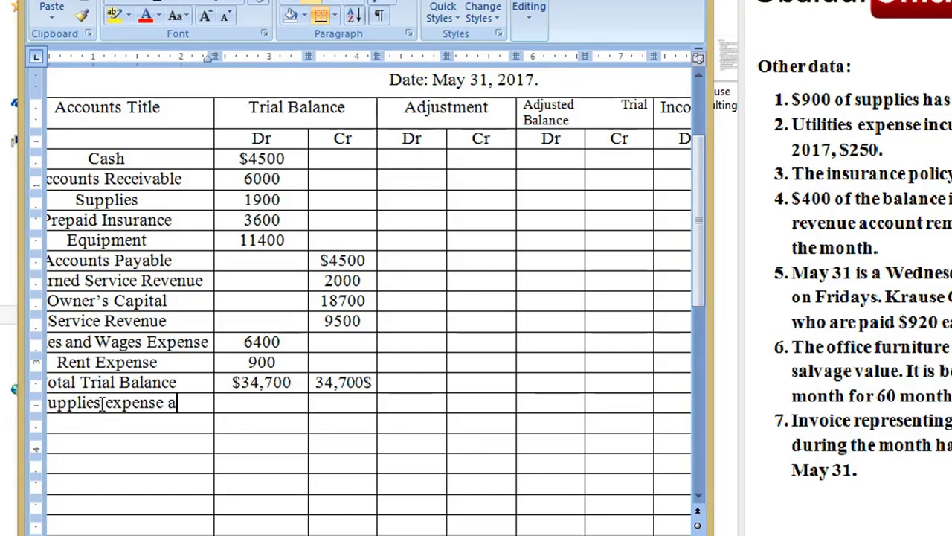
text(/c)
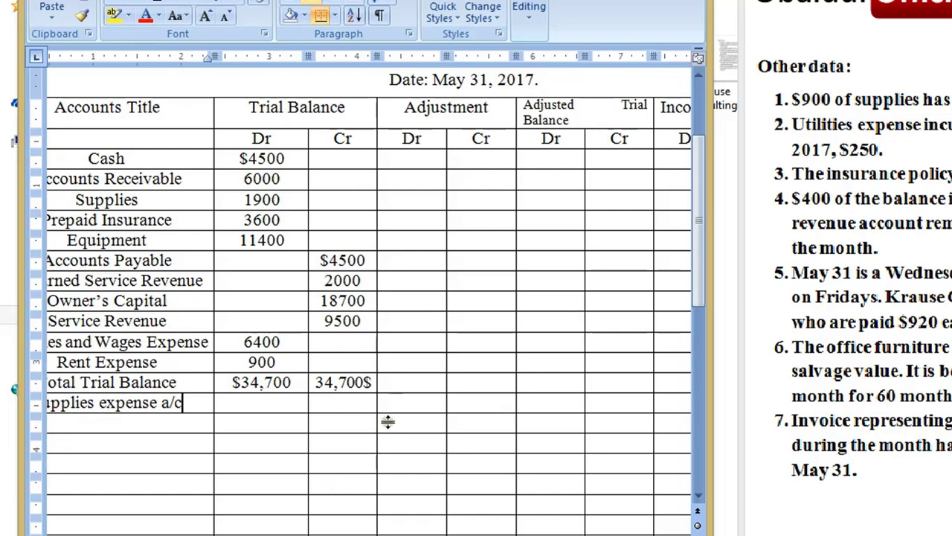
click(394, 406)
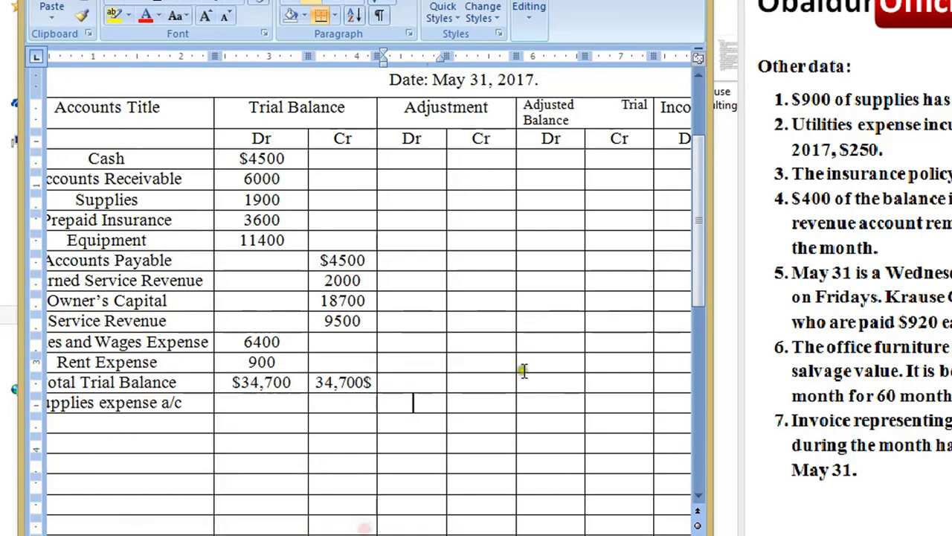
click(441, 405)
text(90)
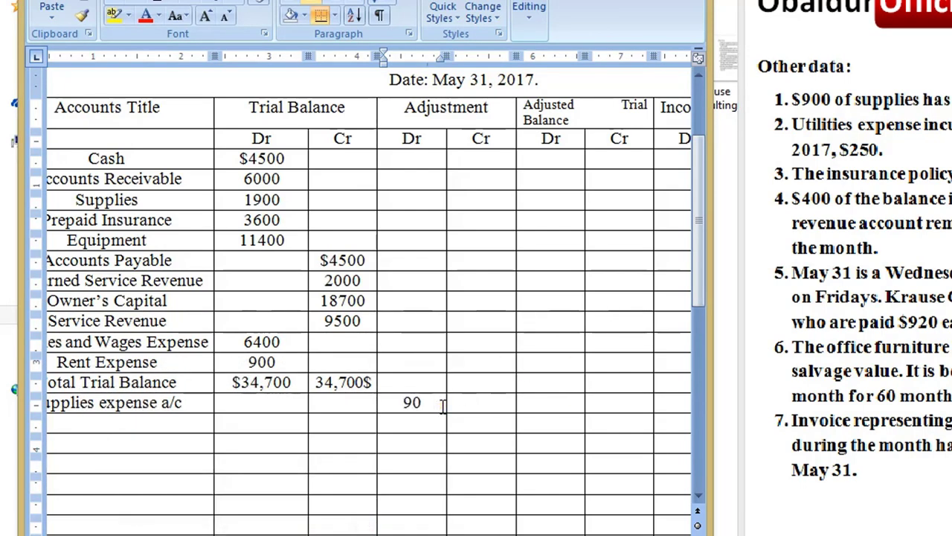
text(0)
click(441, 405)
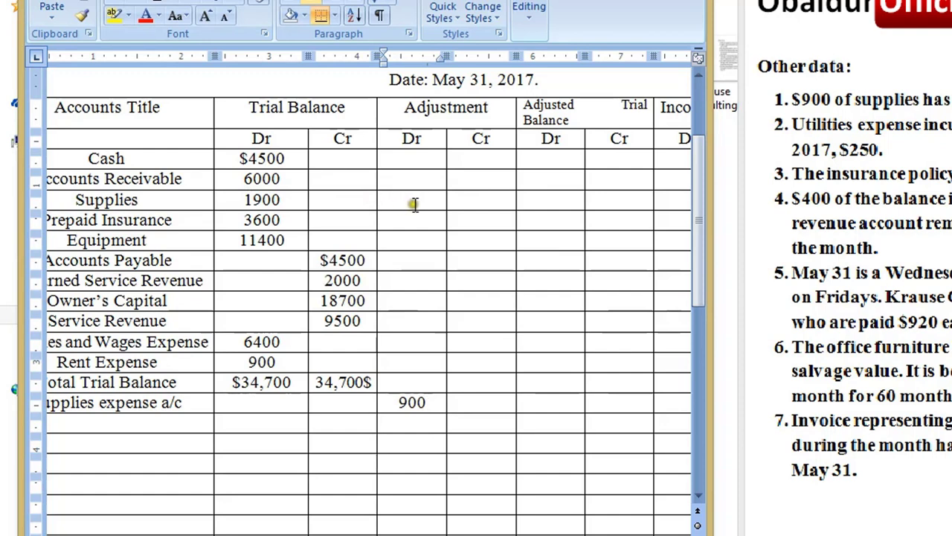
click(467, 207)
text(9)
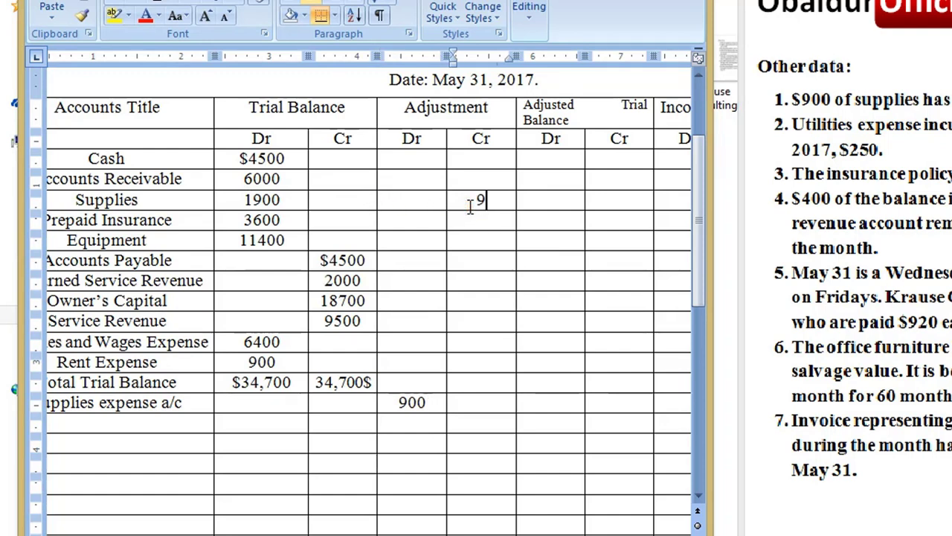
text(00)
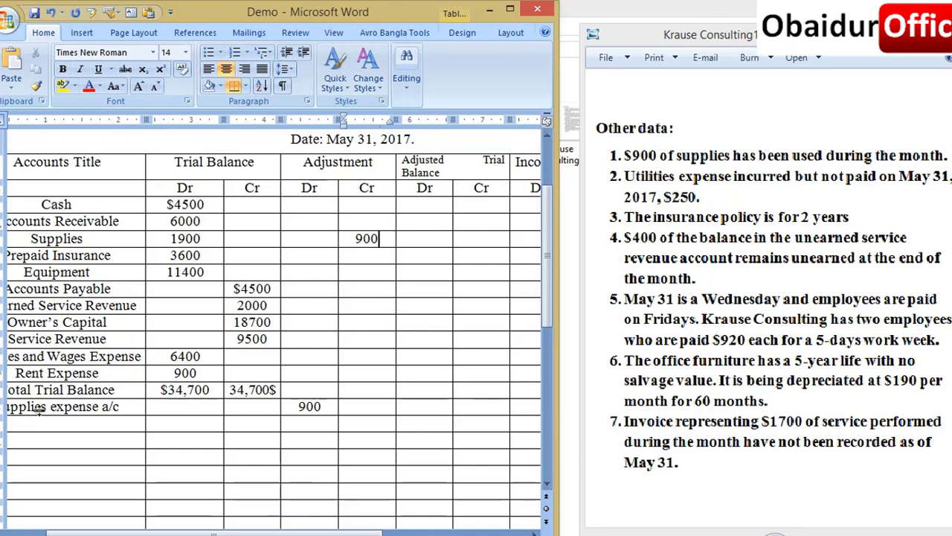
- Add 'Utilities expense' with Adjustment Dr 250 and 'Utilities payable' with Adjustment Cr 250
click(62, 423)
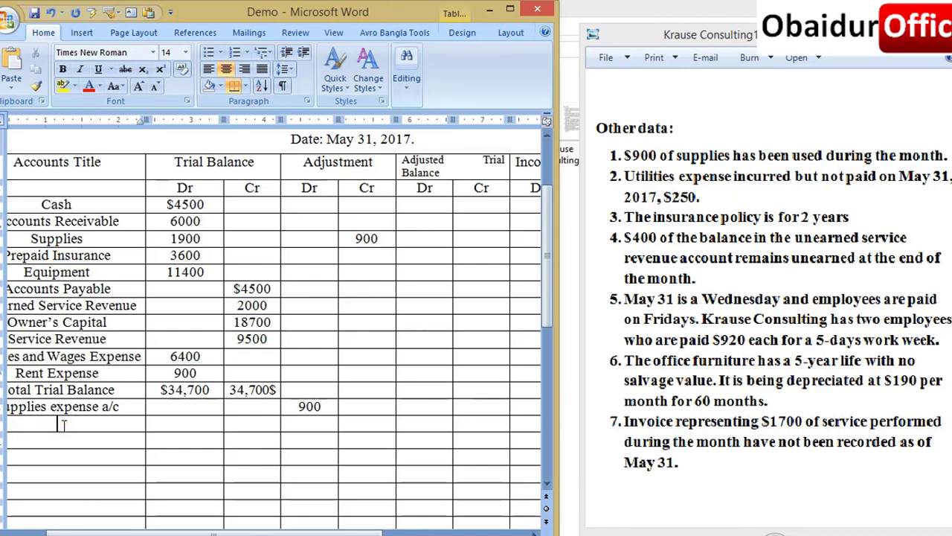
text(Utilit)
text(ties expen)
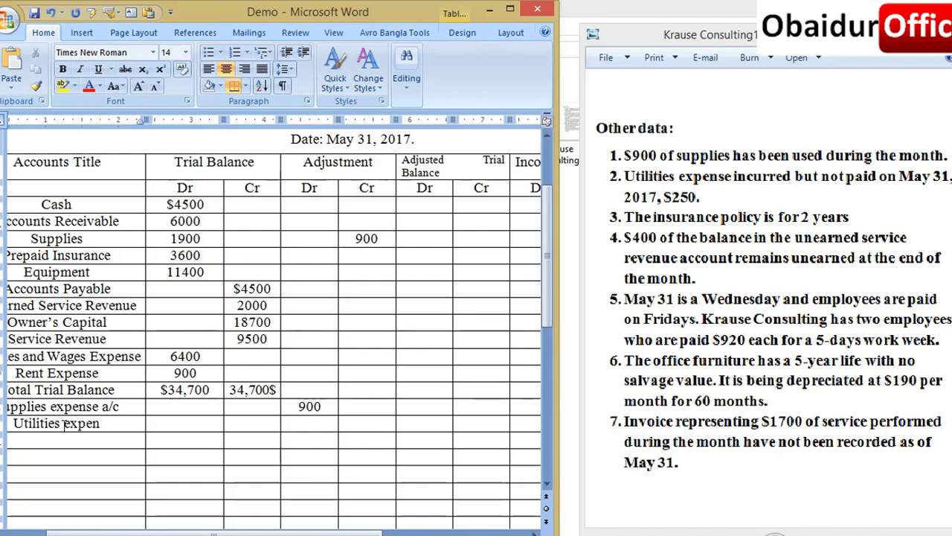
text(se)
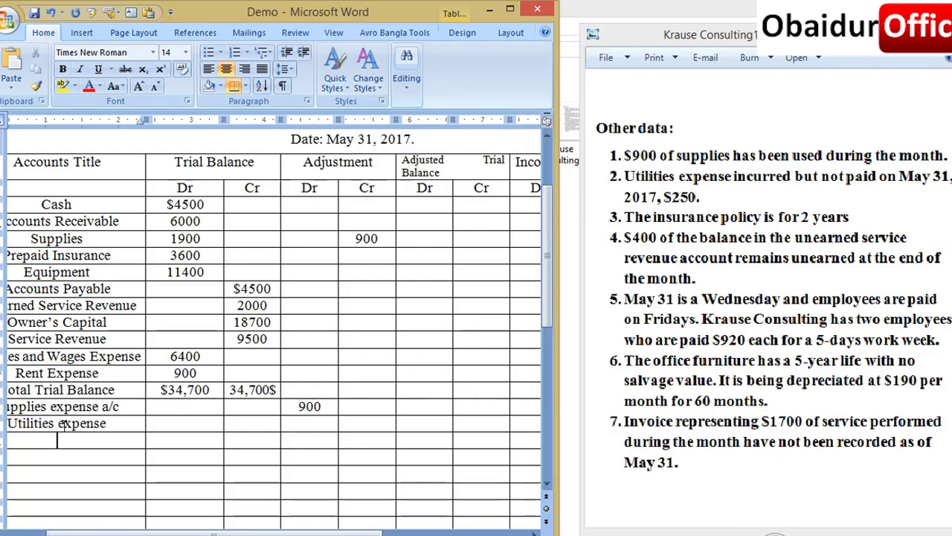
text(utili)
text(ti)
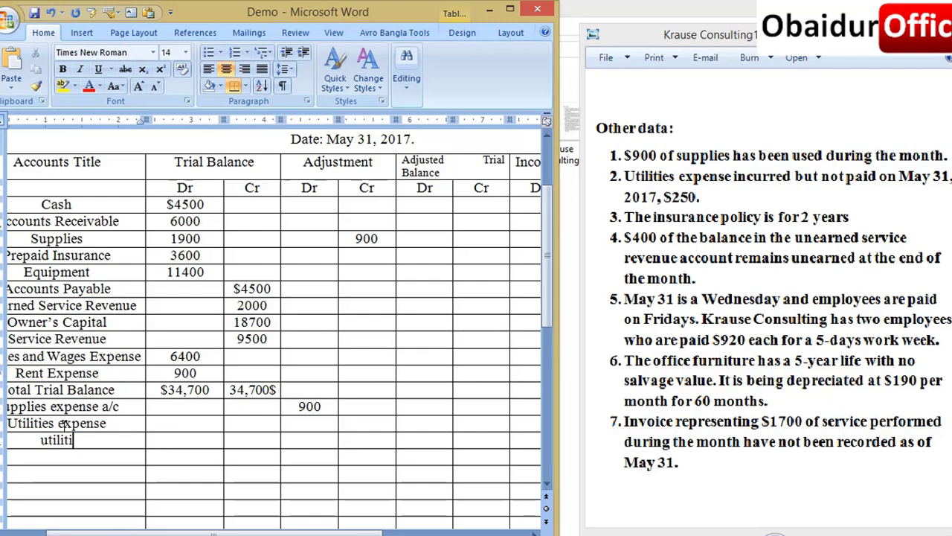
text(es pa)
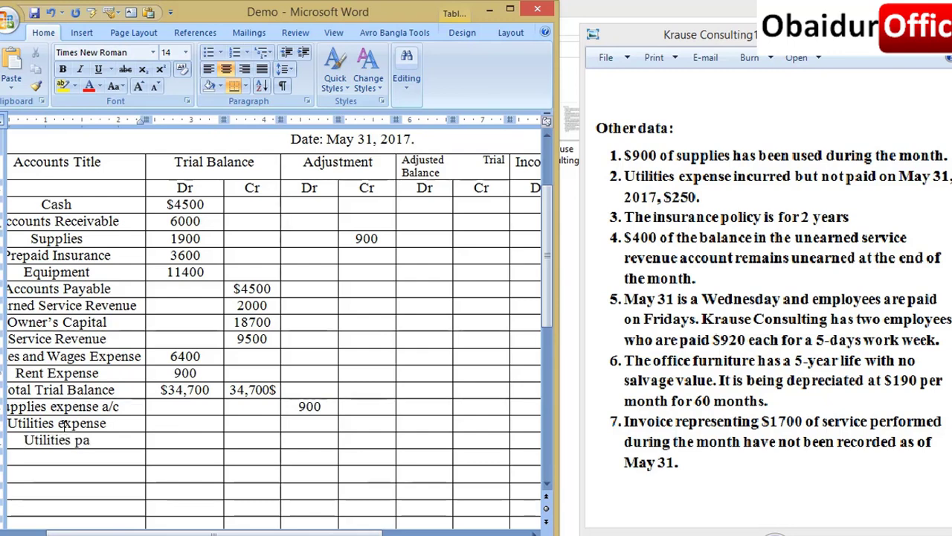
text(yable)
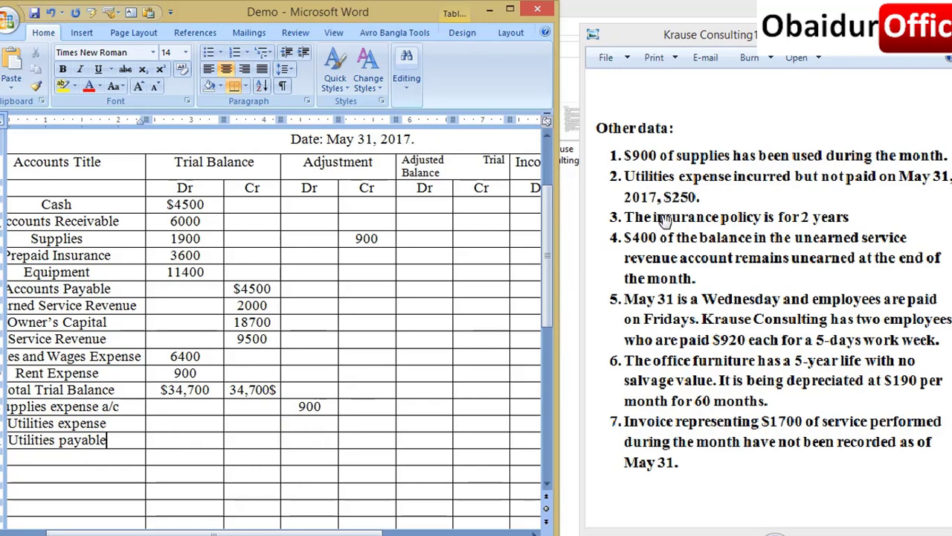
click(321, 422)
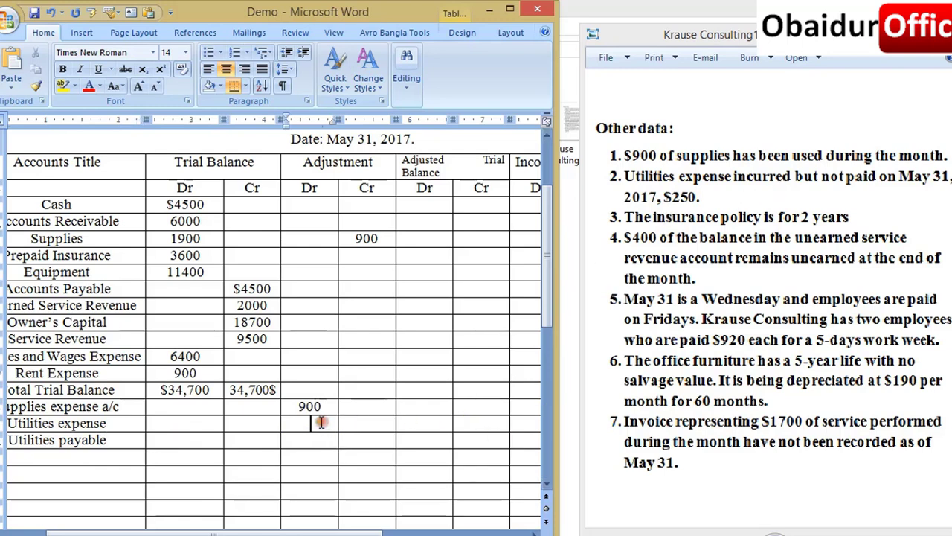
text(250)
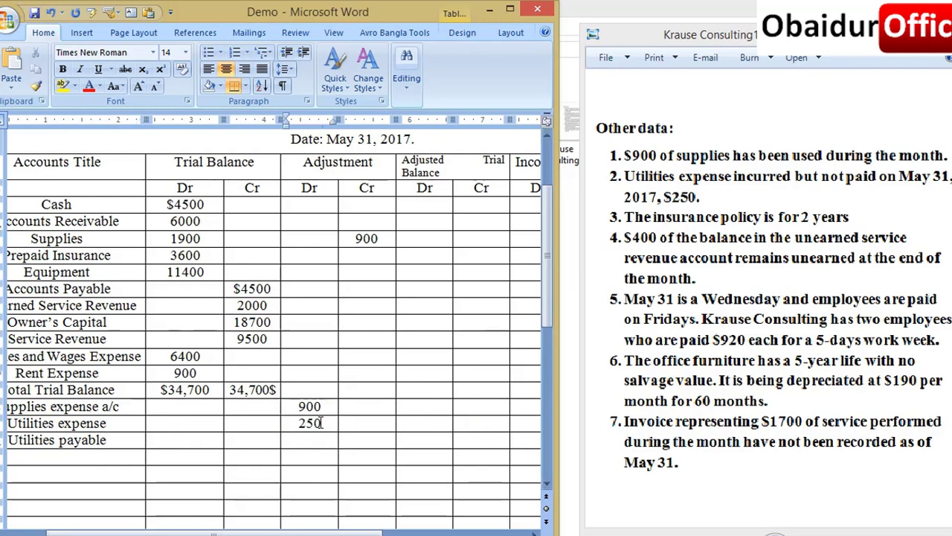
click(366, 424)
key(Down)
text(2)
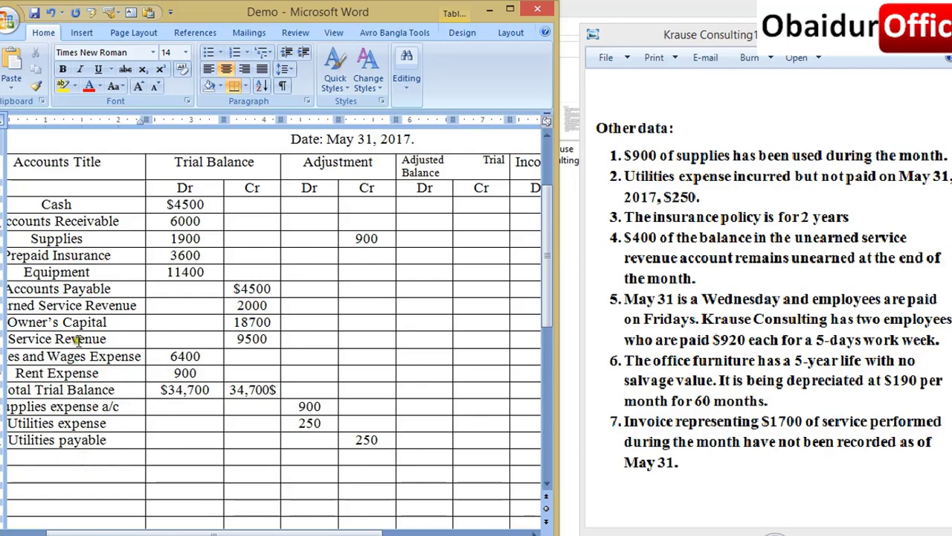
- Type an 'Insurance expense' row with Adjustment Dr 150 and credit Prepaid Insurance 150
text(Insur)
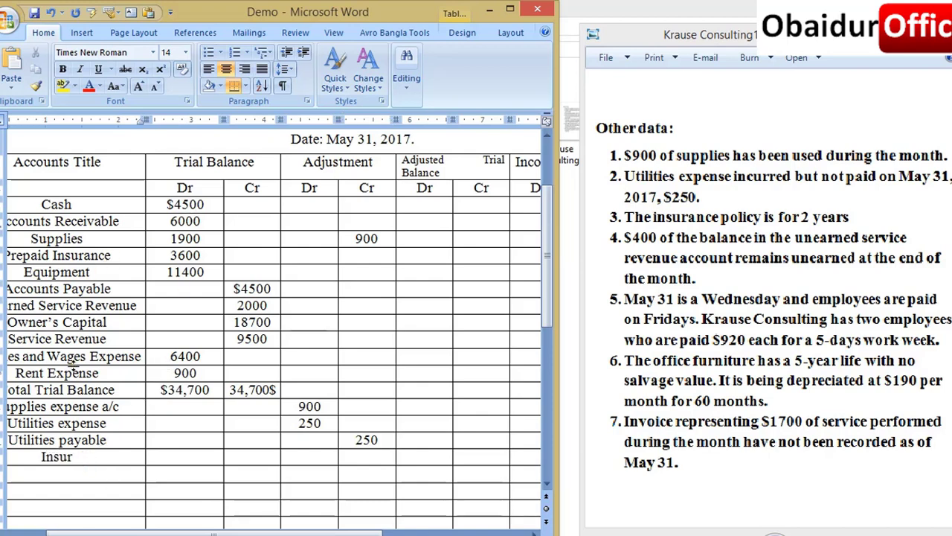
text(ance es)
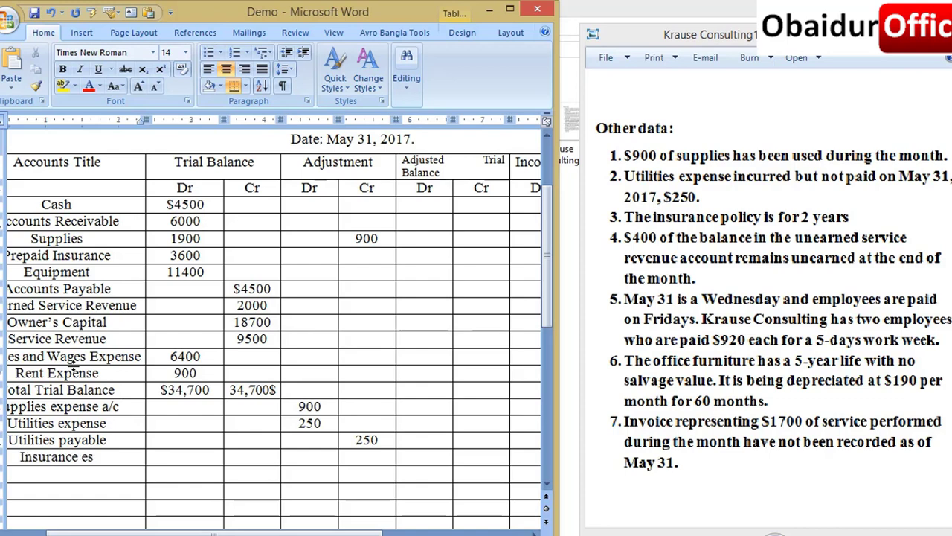
key(BackSpace)
text(xpense)
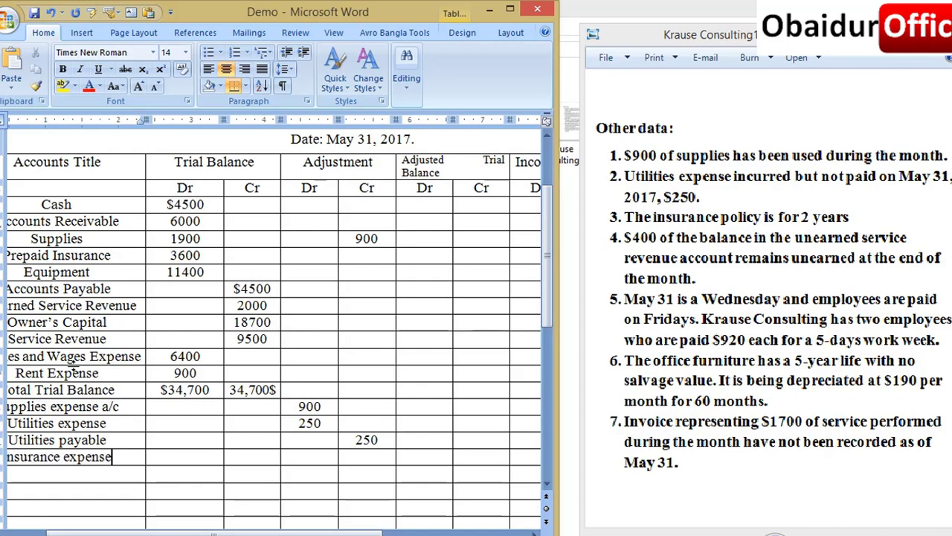
click(298, 454)
text(150)
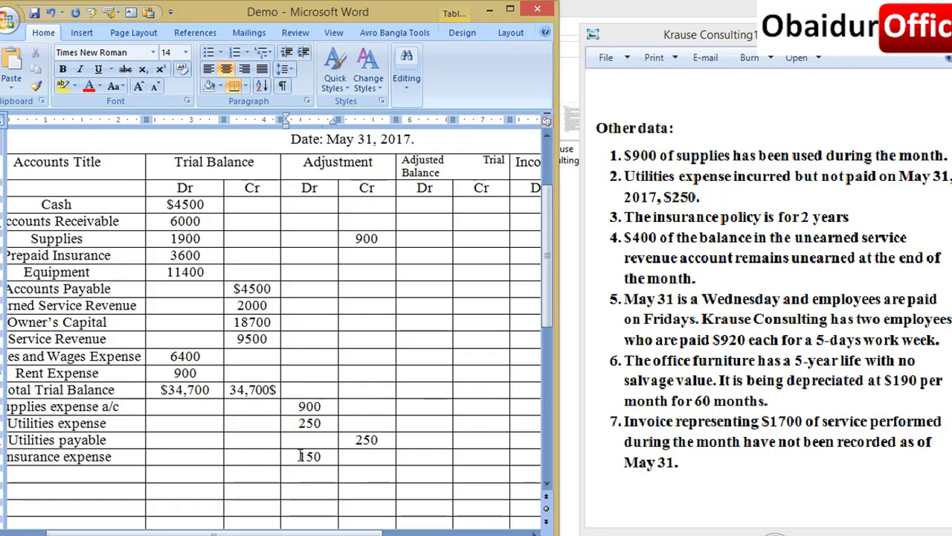
click(376, 255)
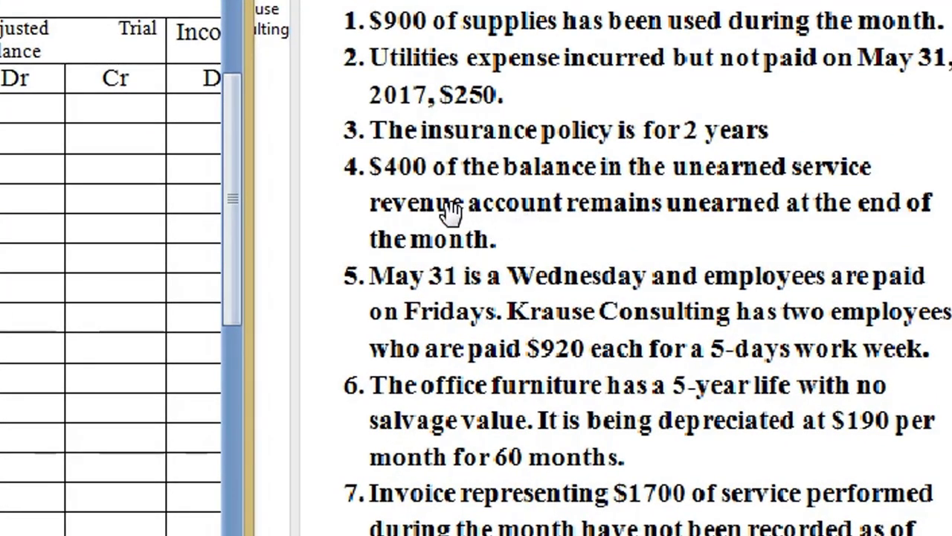
click(540, 214)
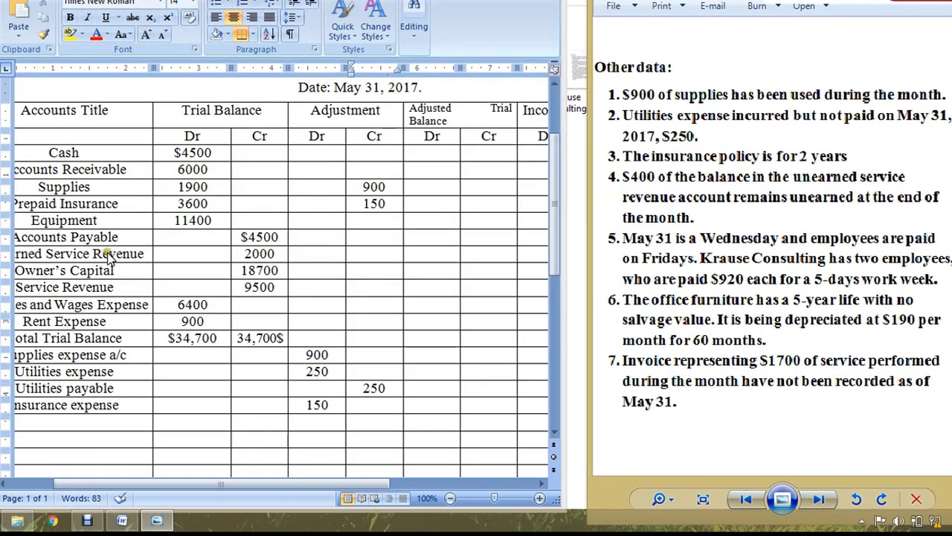
click(151, 255)
drag(139, 483, 119, 482)
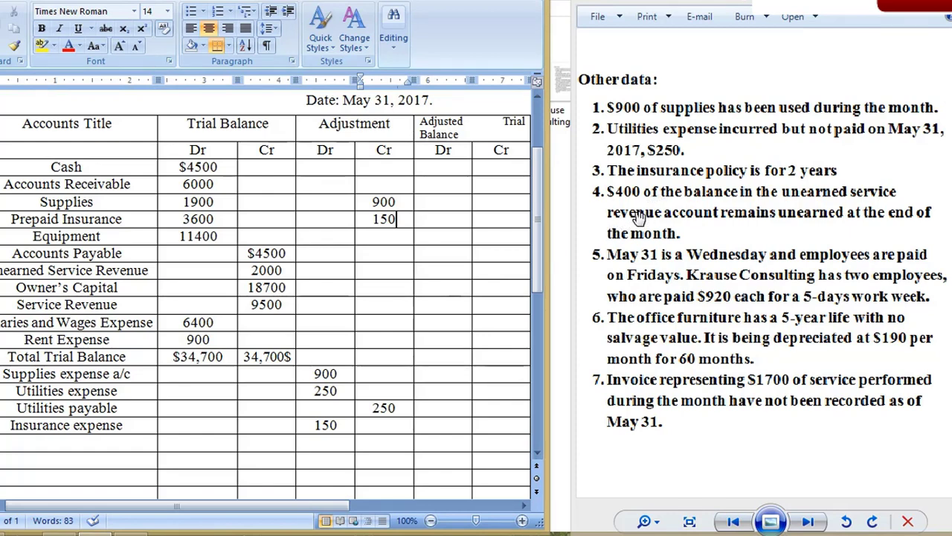
- Enter 1600 in Unearned Service Revenue's Adjustment Dr and Service Revenue's Adjustment Cr cells
click(325, 270)
text(400)
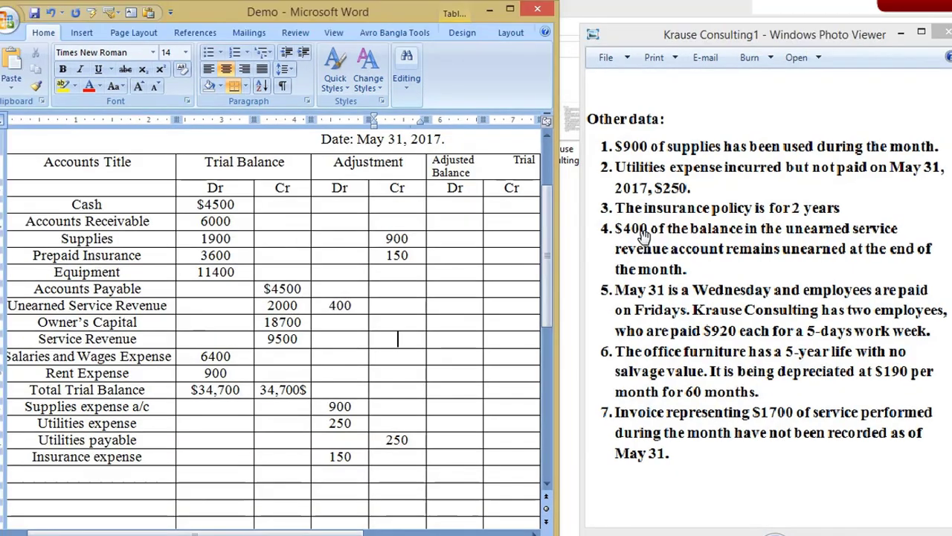
key(Down)
key(Down)
key(Tab)
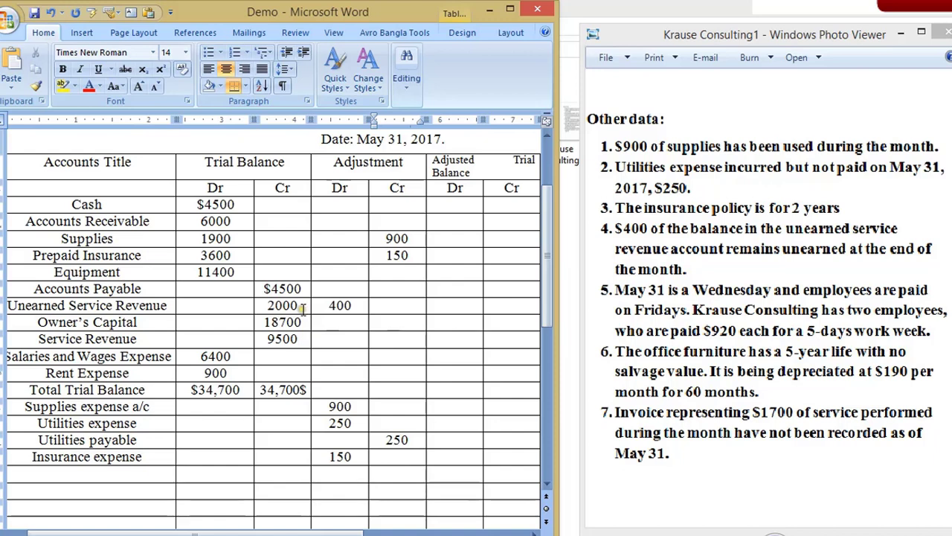
drag(354, 305, 328, 309)
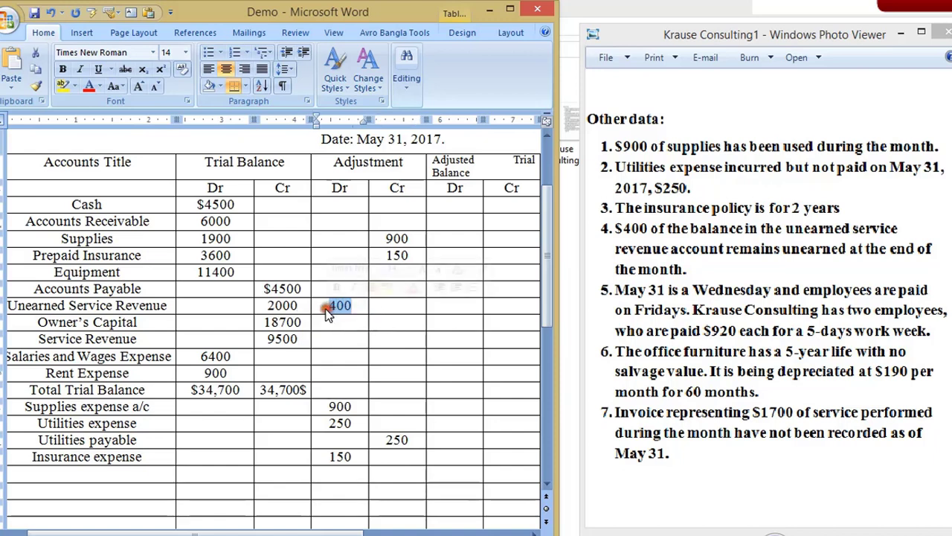
text(160)
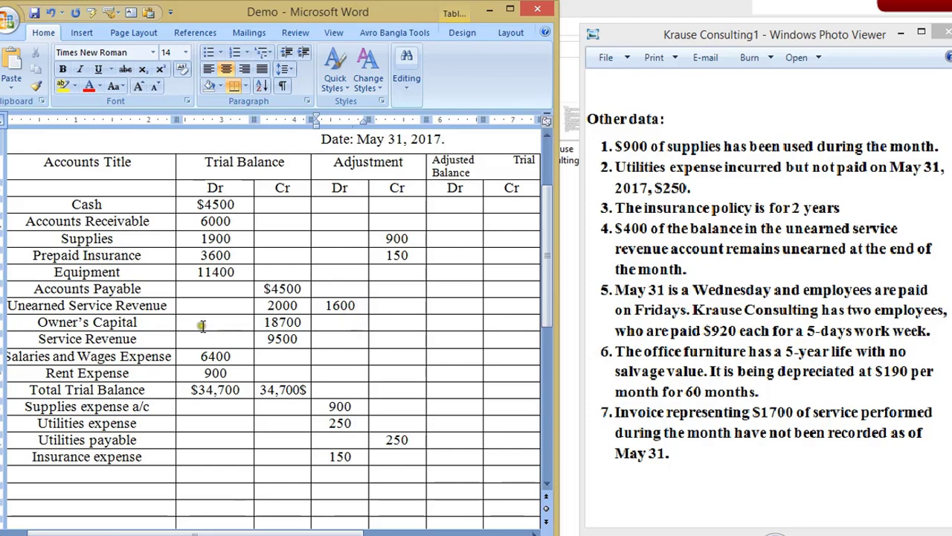
click(384, 340)
text(16)
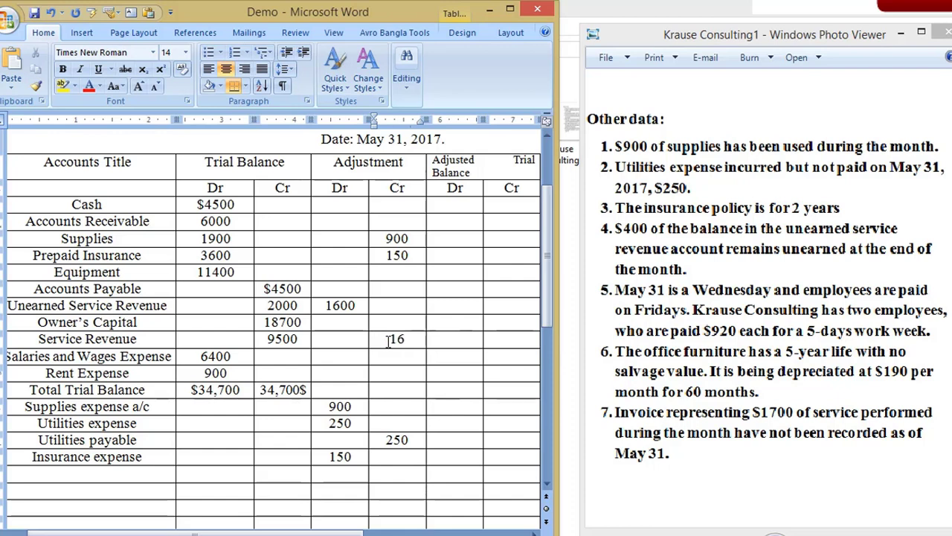
text(00)
click(692, 327)
scroll(691, 297, up, 3)
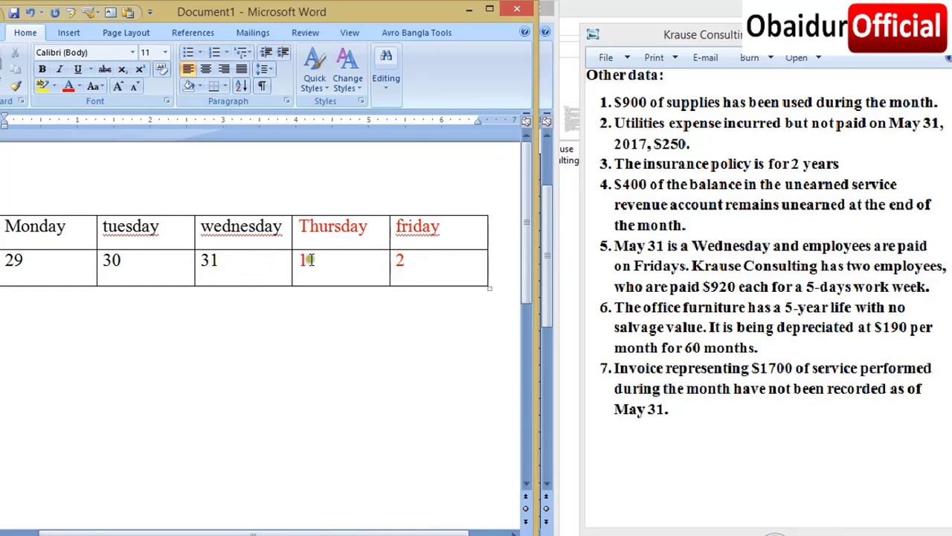
- Select then deselect the dates 29–31, and close the weekday-table document without saving
drag(261, 266, 37, 266)
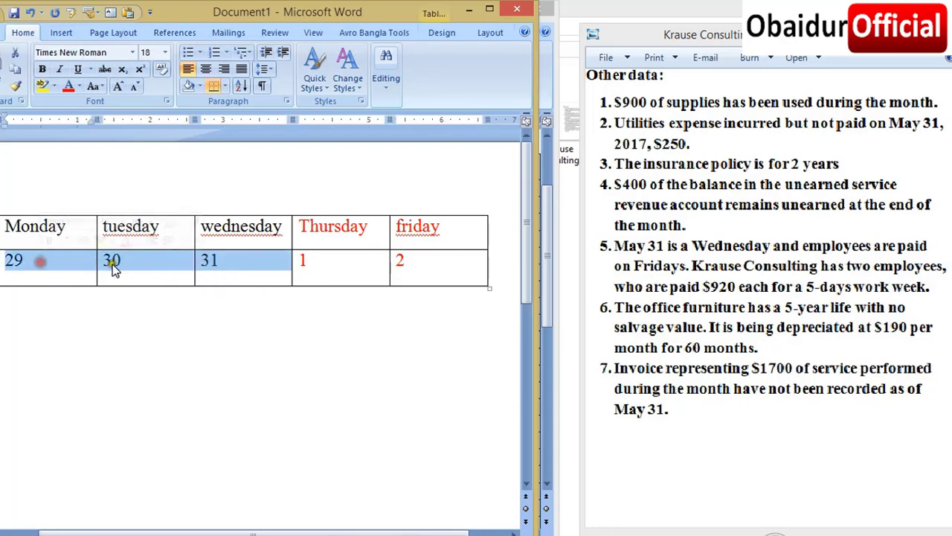
click(232, 267)
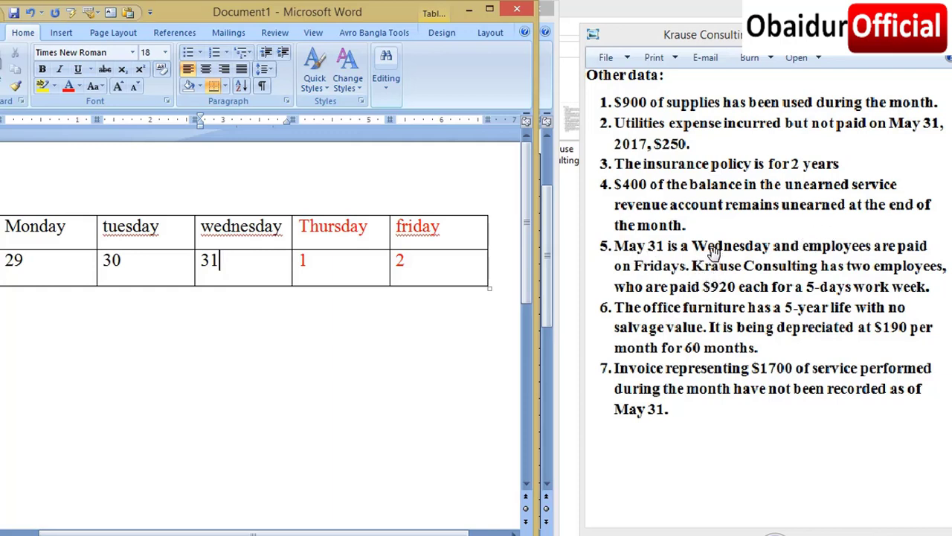
click(517, 9)
click(493, 326)
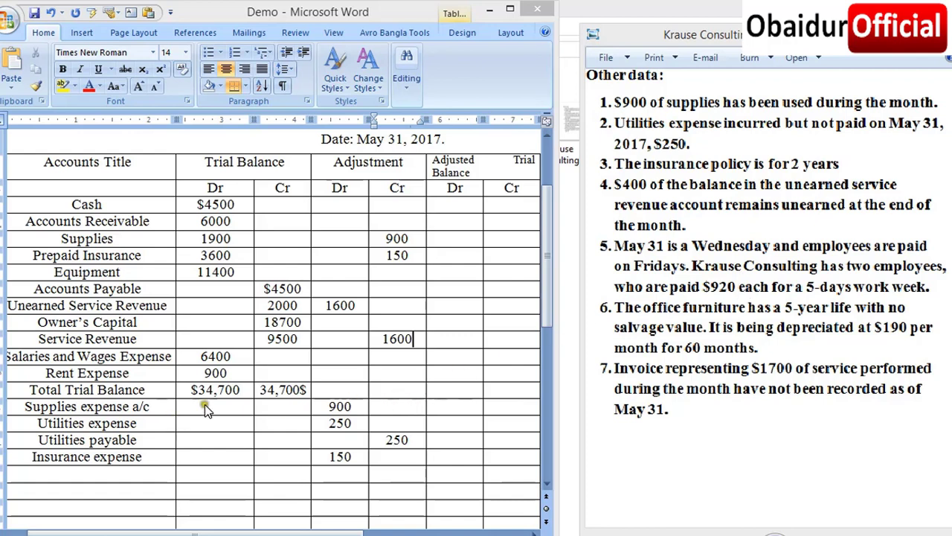
- Scroll the Demo work sheet down to show the adjustment rows with 900, 250, 150 and 1600
scroll(354, 353, down, 1)
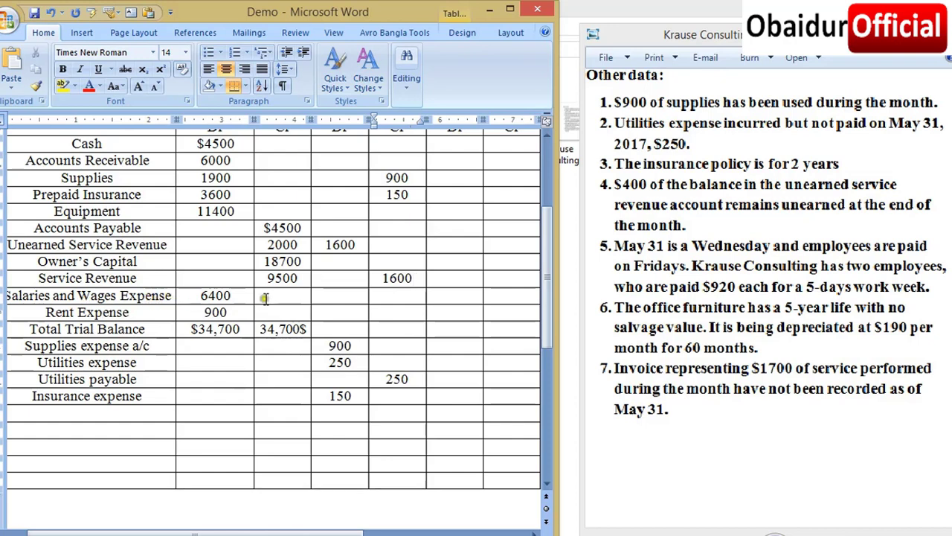
- Add a new account row titled 'Salaries and wages payable' below Insurance expense
click(113, 409)
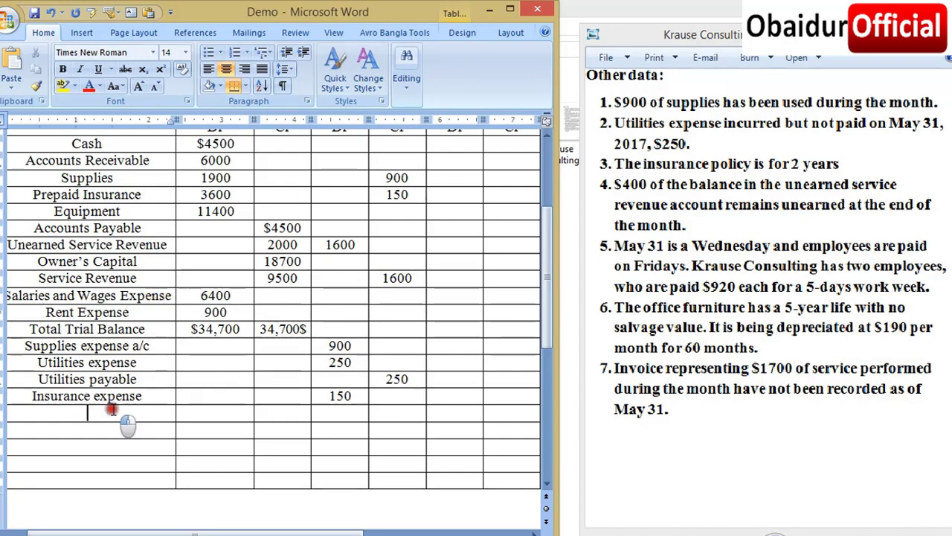
text(alala)
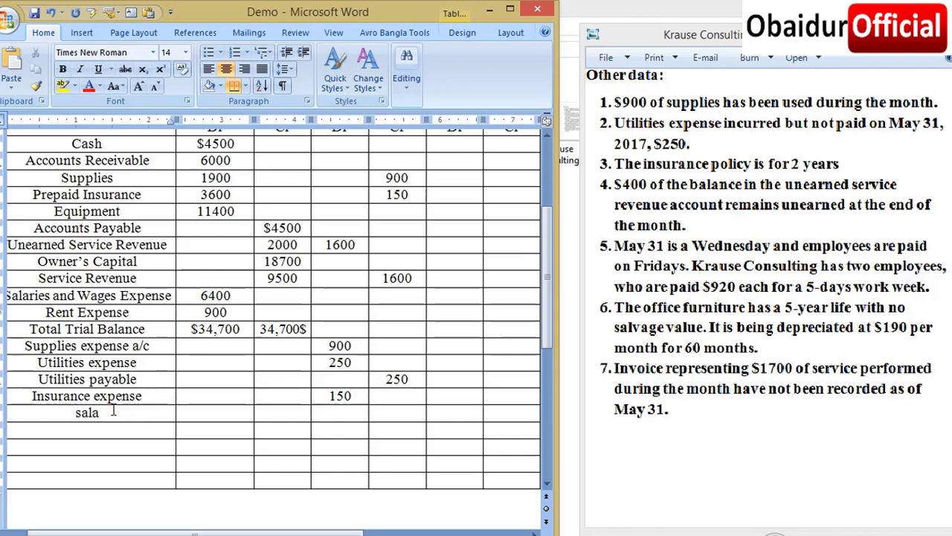
text(ries)
key(BackSpace)
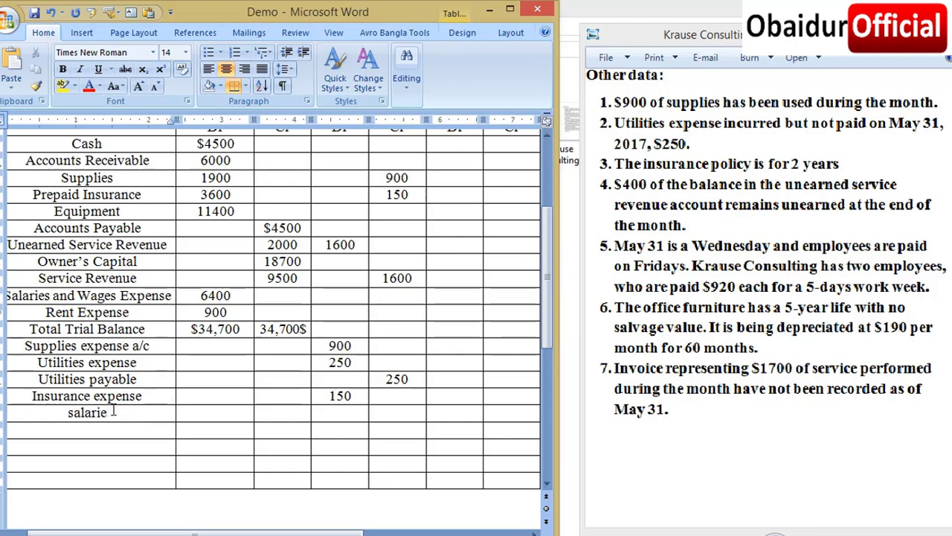
text(x)
key(BackSpace)
text(s an)
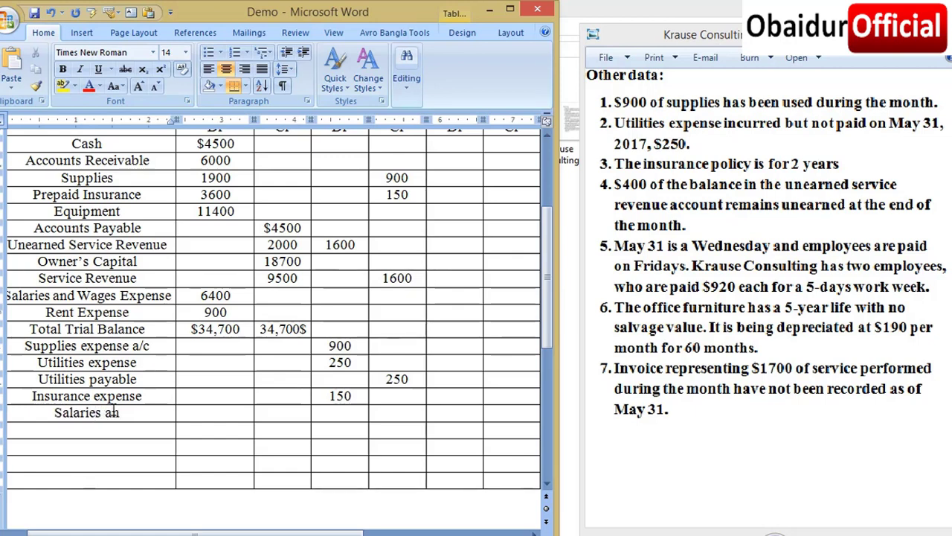
text(d wages )
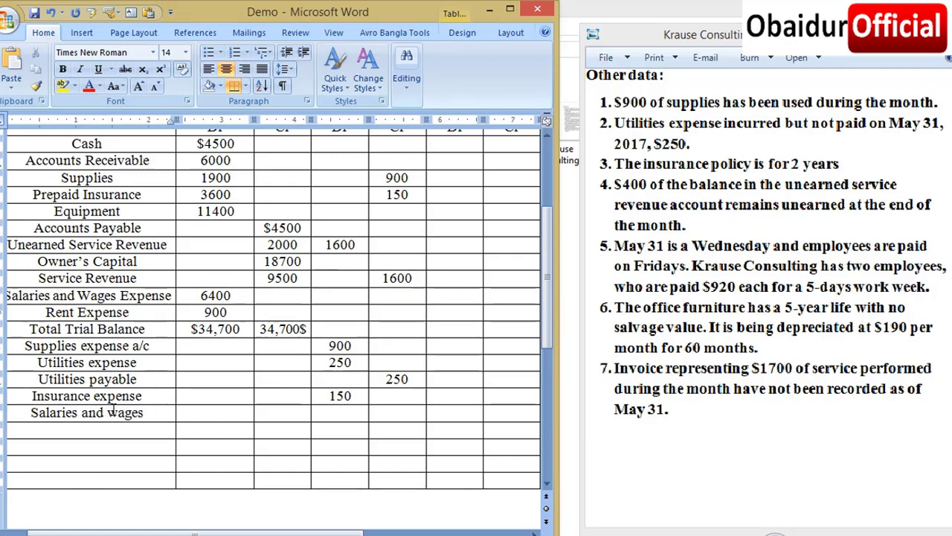
text(pa)
key(BackSpace)
key(BackSpace)
key(BackSpace)
text(pa)
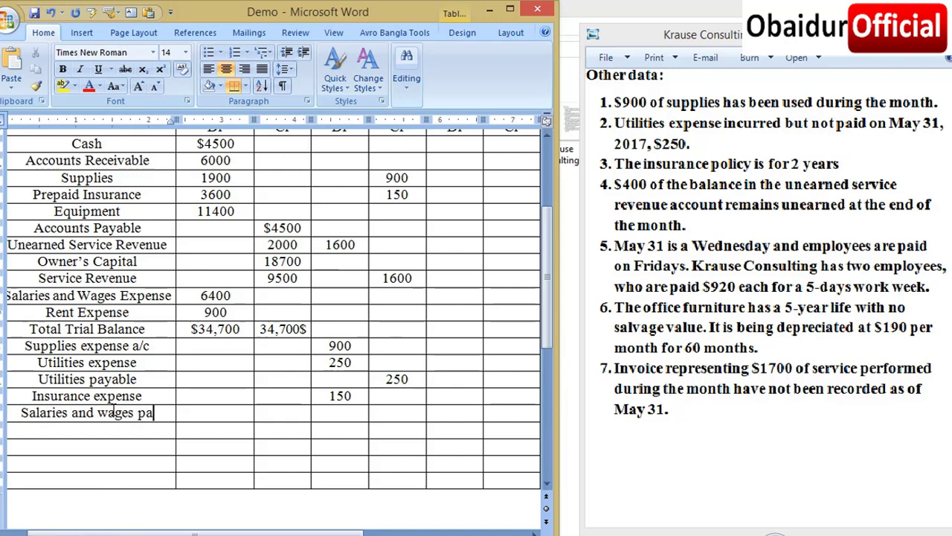
text(yable)
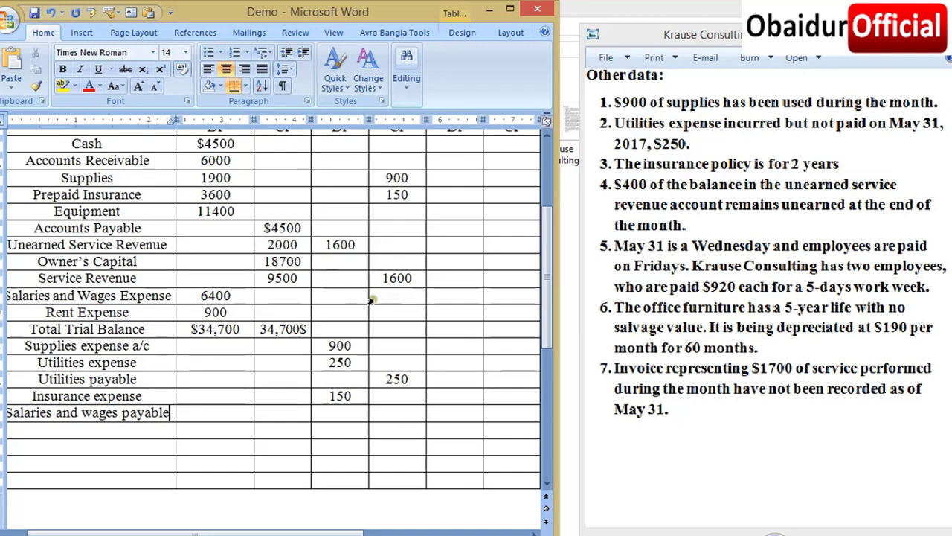
- Enter 1104 as Salaries and Wages Expense's adjustment debit and the payable's adjustment credit
scroll(372, 297, up, 1)
click(350, 376)
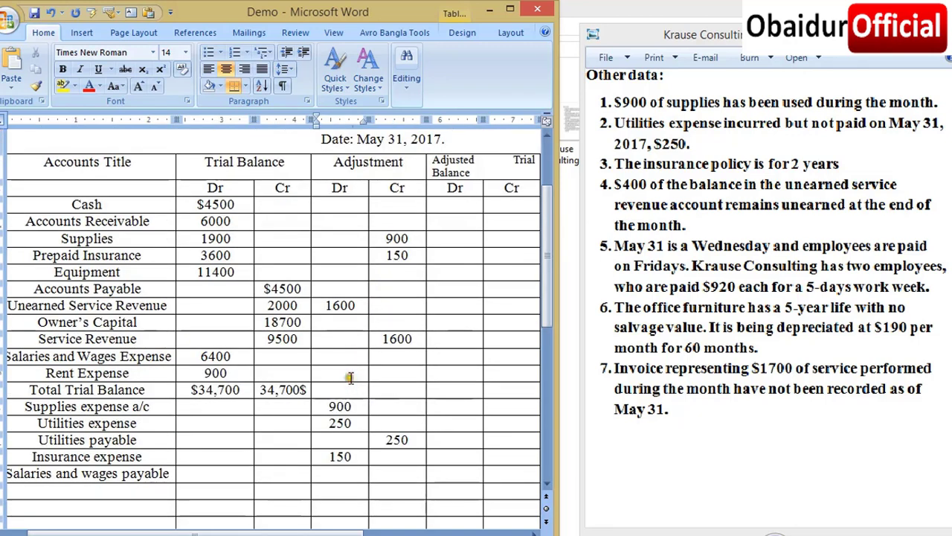
click(350, 357)
text(04)
click(436, 474)
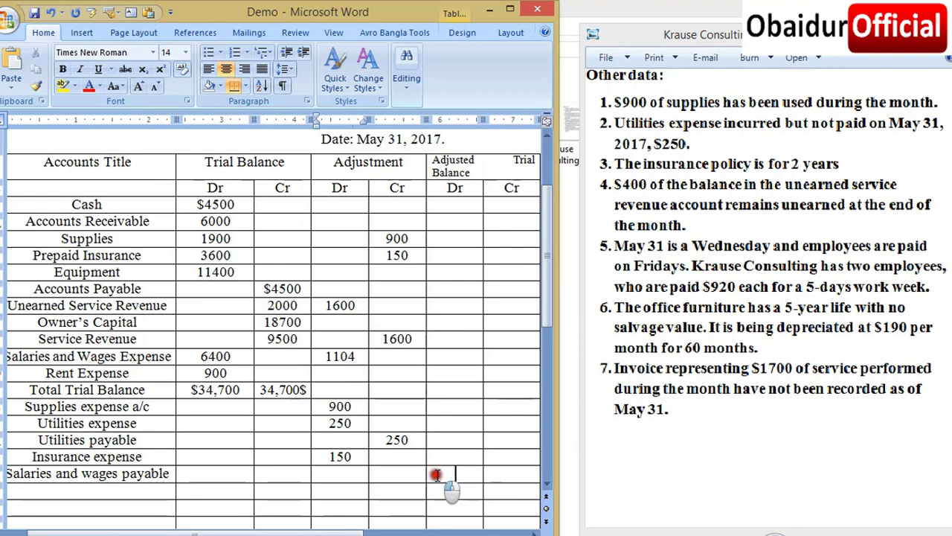
click(408, 479)
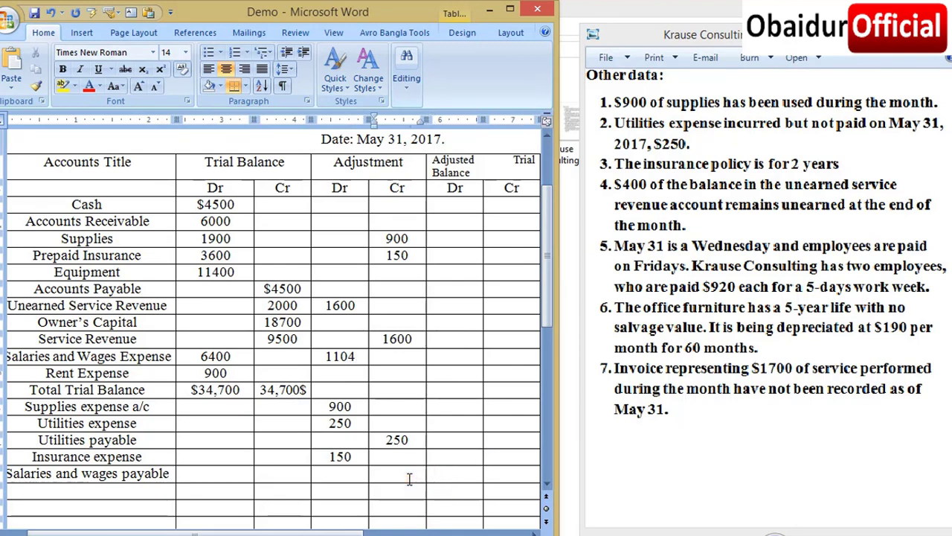
text(10)
text(4)
scroll(404, 365, up, 2)
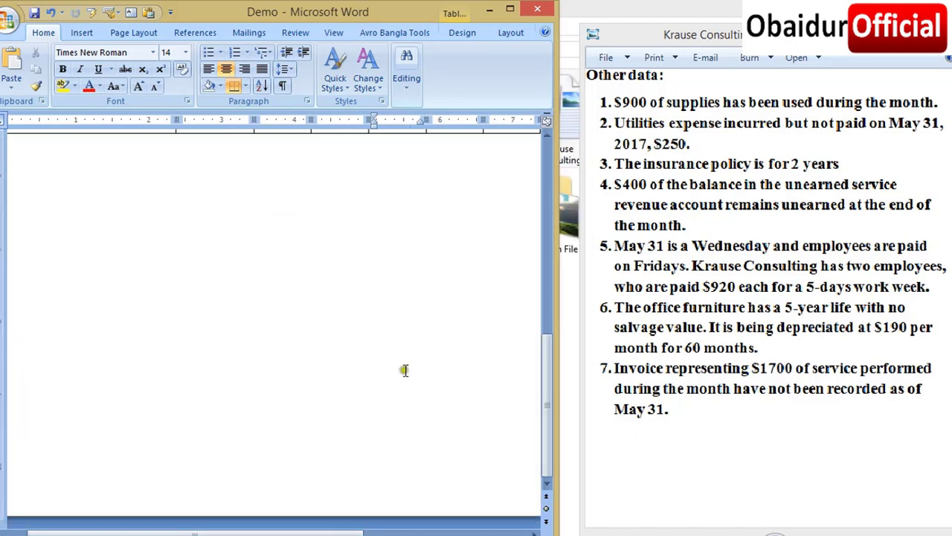
scroll(340, 347, down, 4)
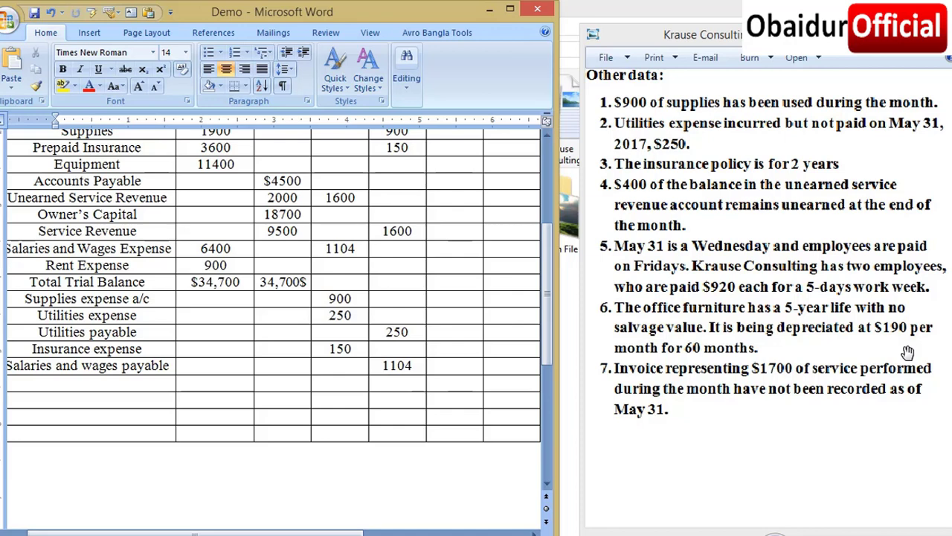
- Add Depreciation expense and Accumulated depreciation rows with a 190 adjustment debit and 190 credit
click(116, 381)
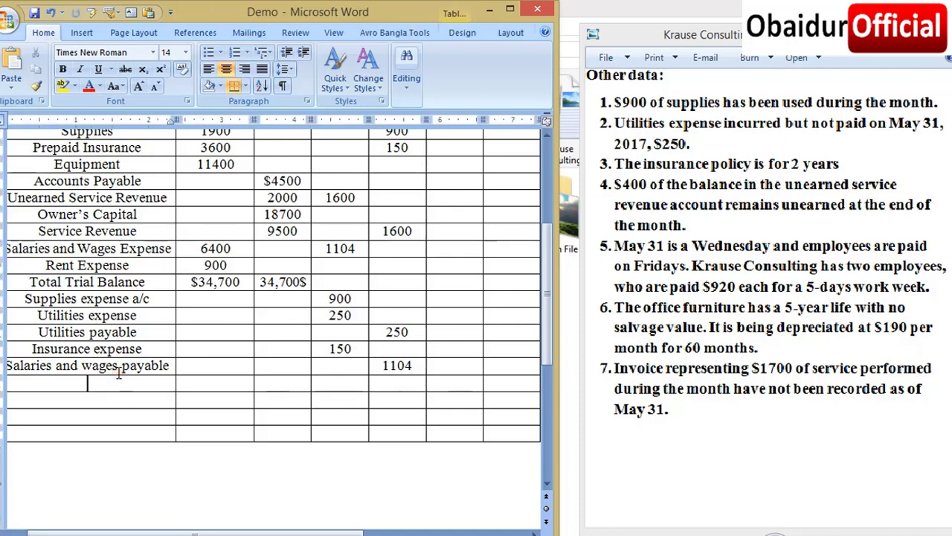
text(Depr)
text(eciation)
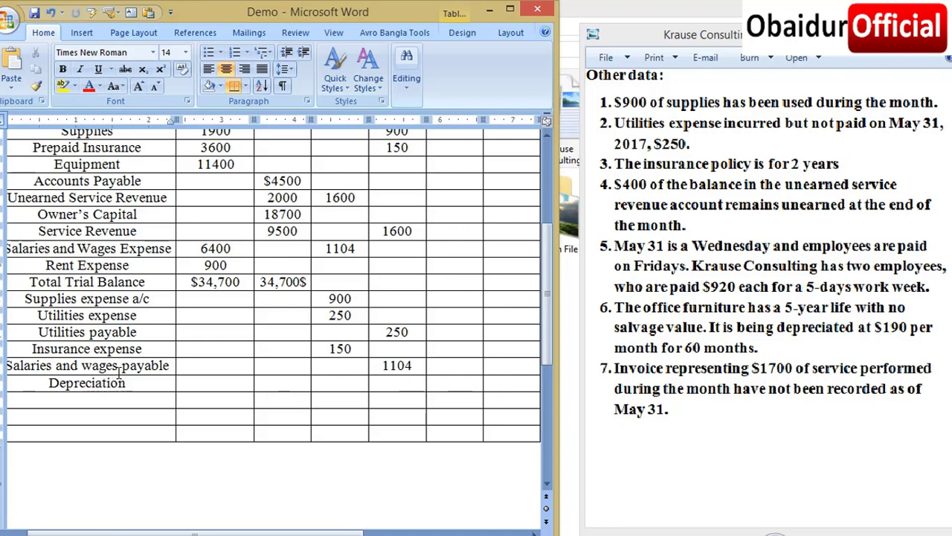
text( expense)
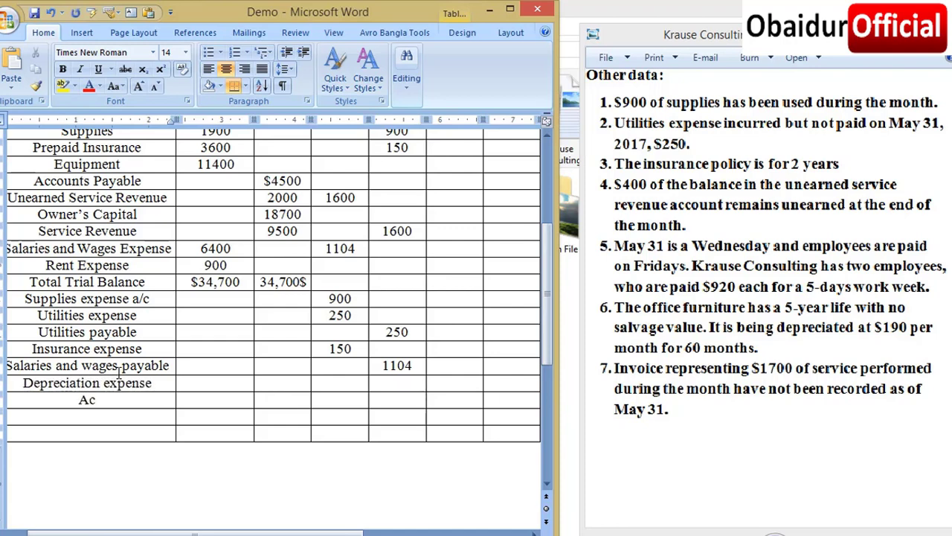
text(cumulate)
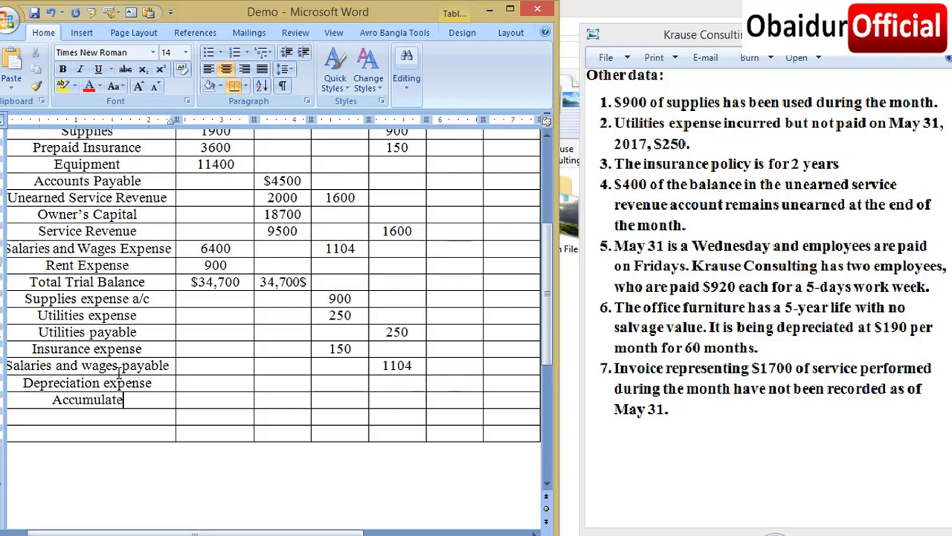
text(d depreci)
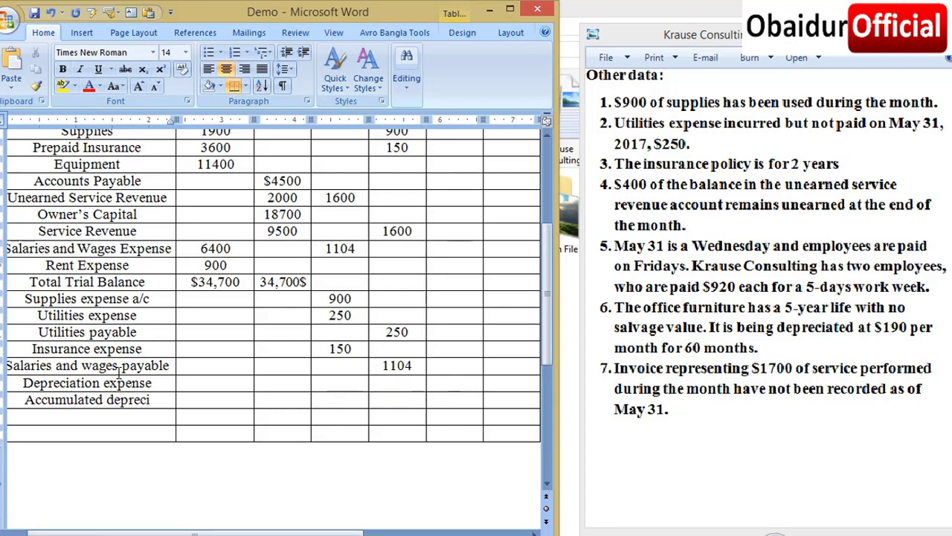
text(ation)
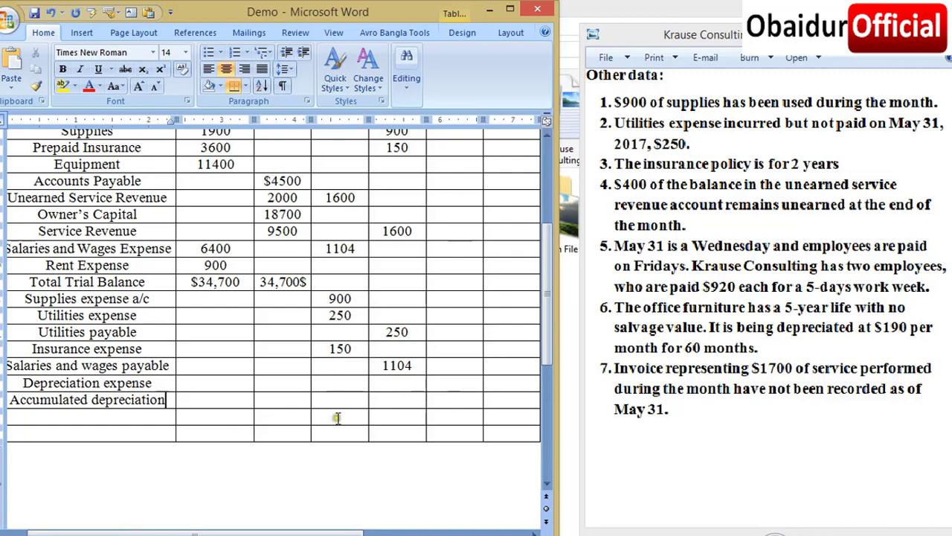
click(344, 385)
text(90)
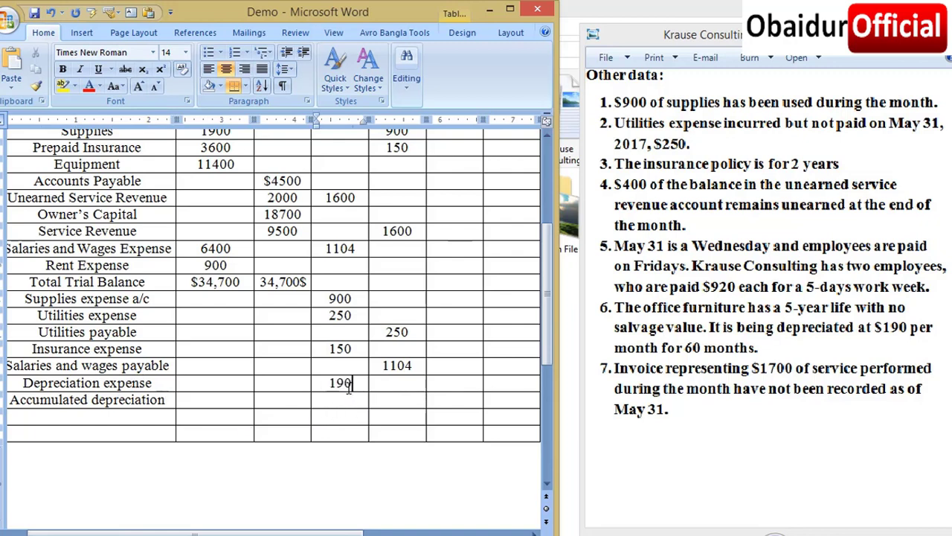
key(Tab)
text(19)
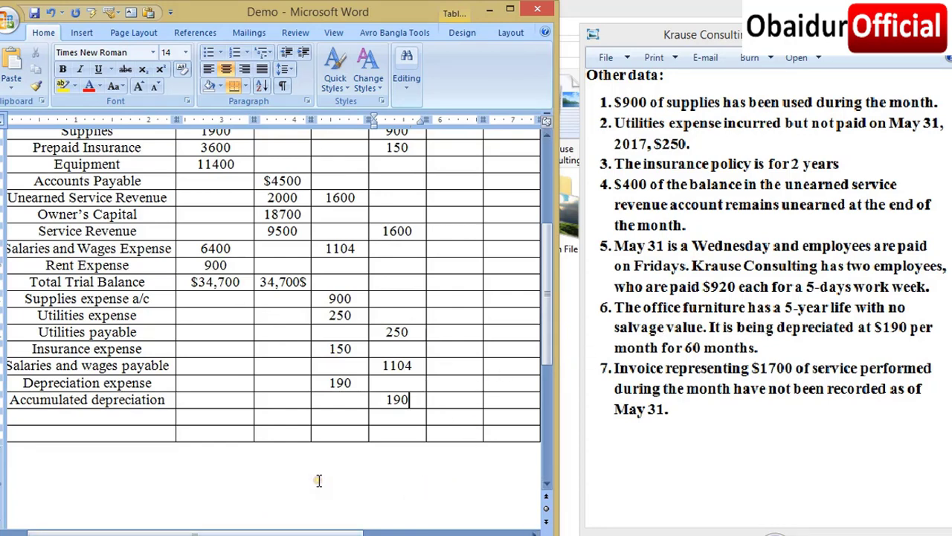
click(725, 231)
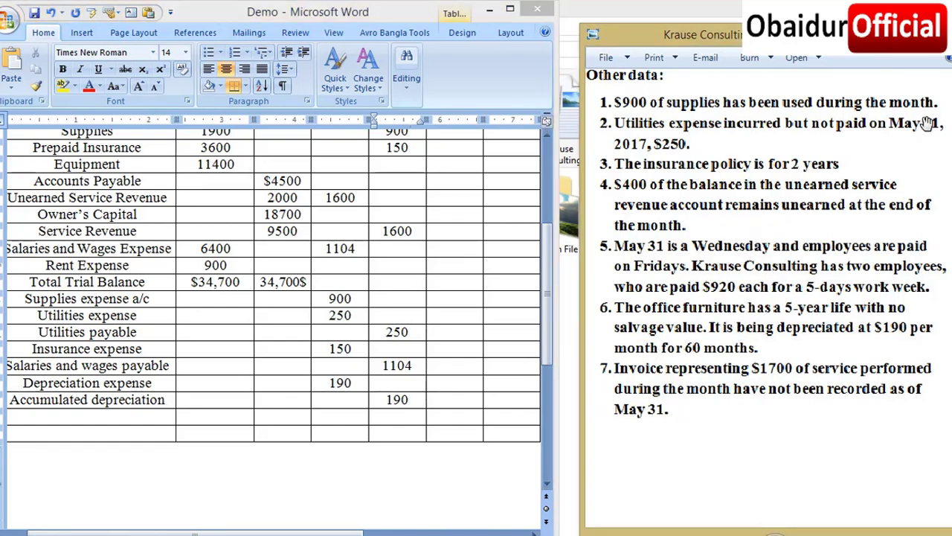
- Close the Krause Consulting problem window and maximize Word
key(alt+F4)
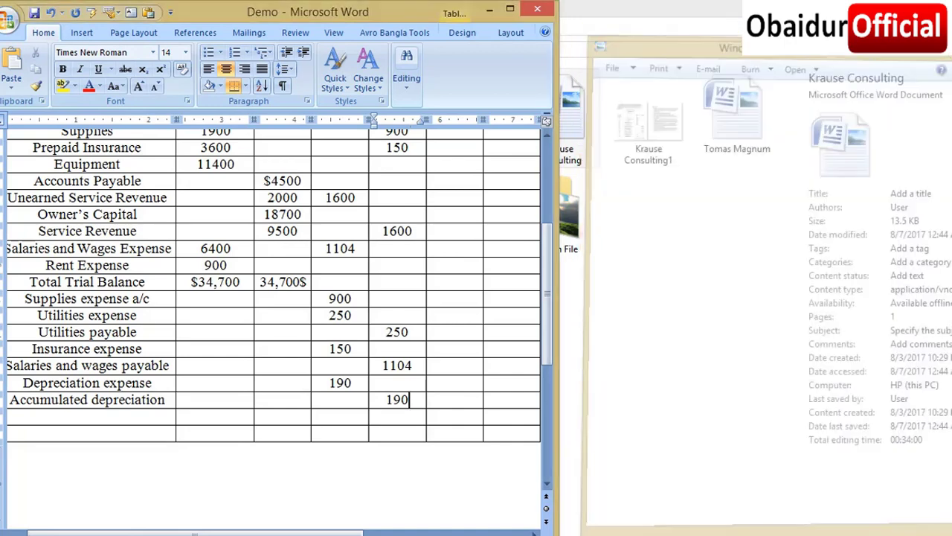
click(508, 9)
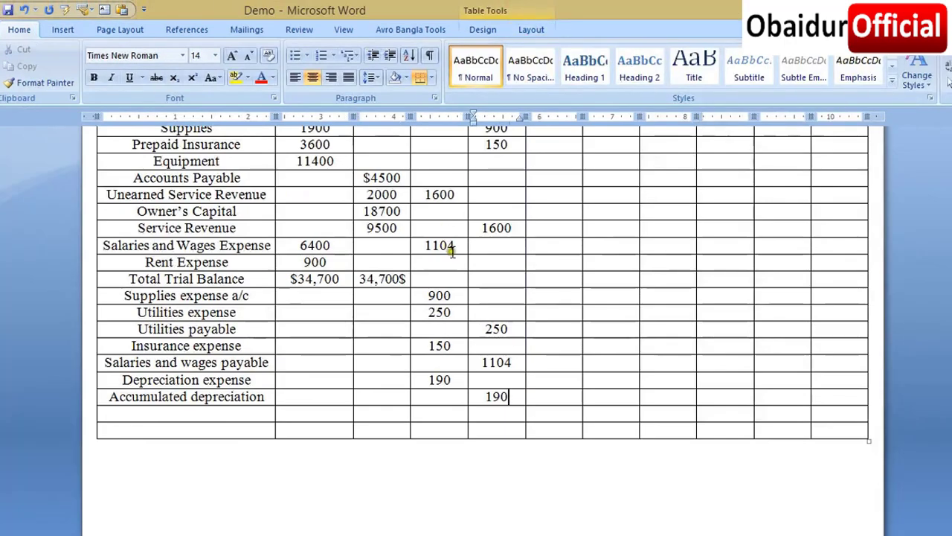
scroll(452, 248, up, 5)
scroll(467, 242, down, 3)
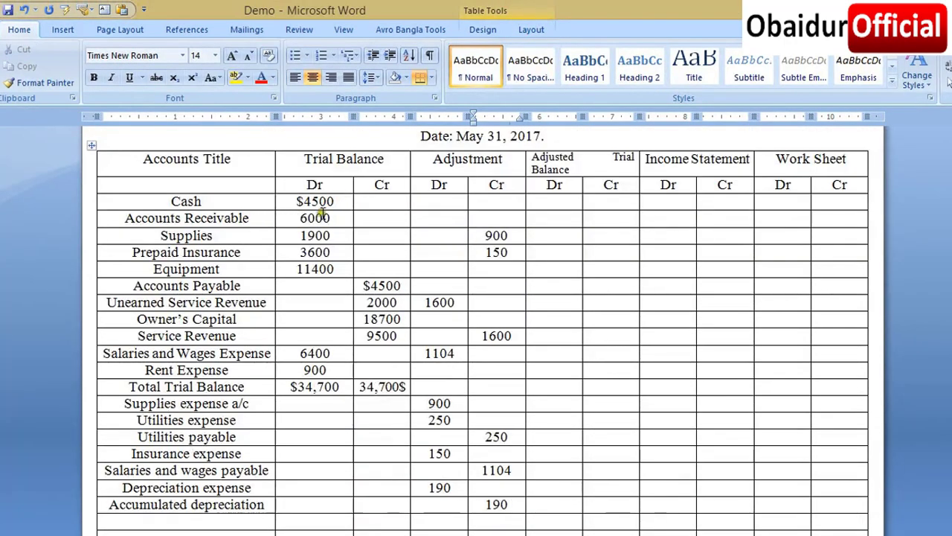
- Give Accounts Receivable a 1700 adjustment debit and replace Service Revenue's 1600 credit with 3300
click(454, 216)
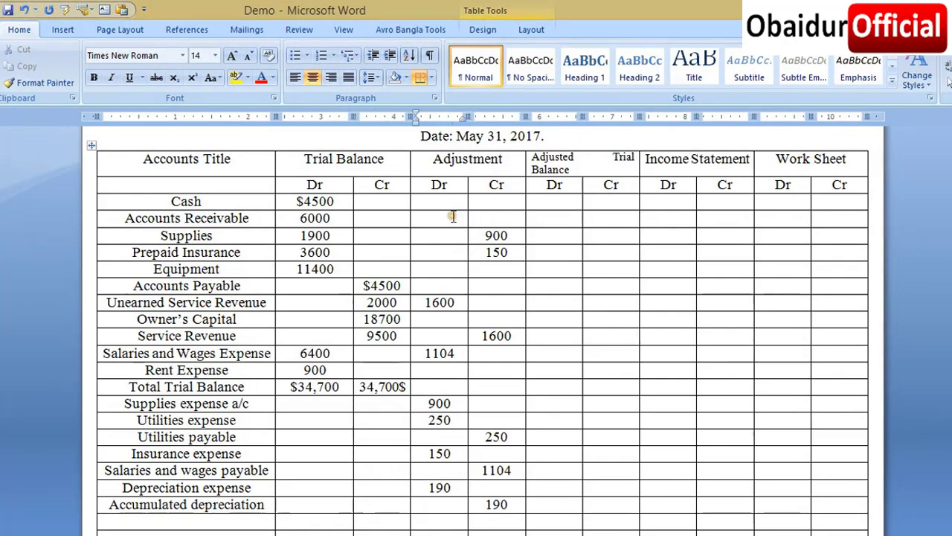
text(19)
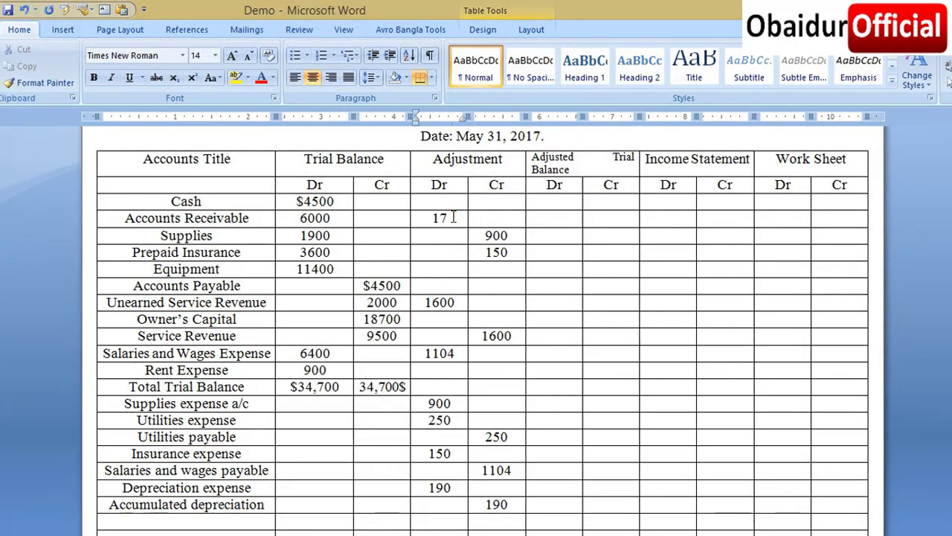
text(00)
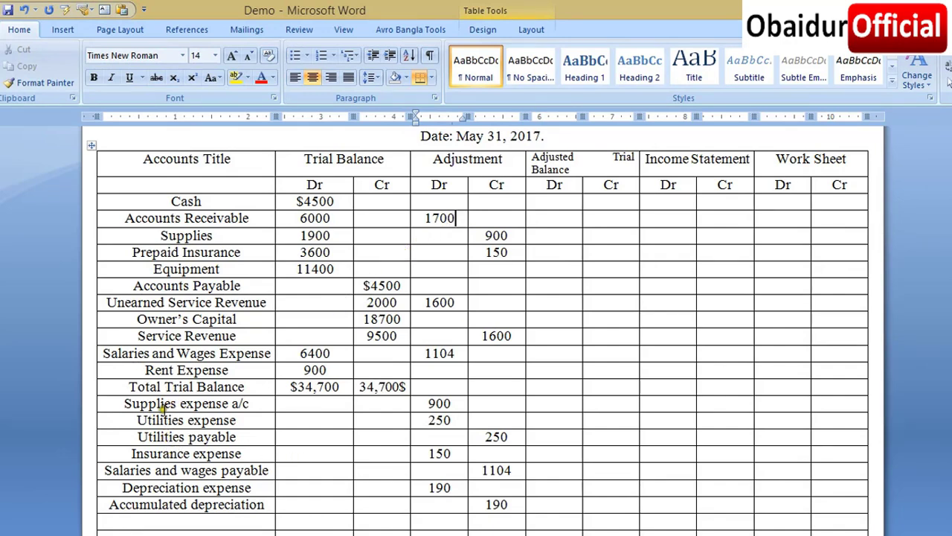
click(503, 336)
drag(512, 336, 469, 339)
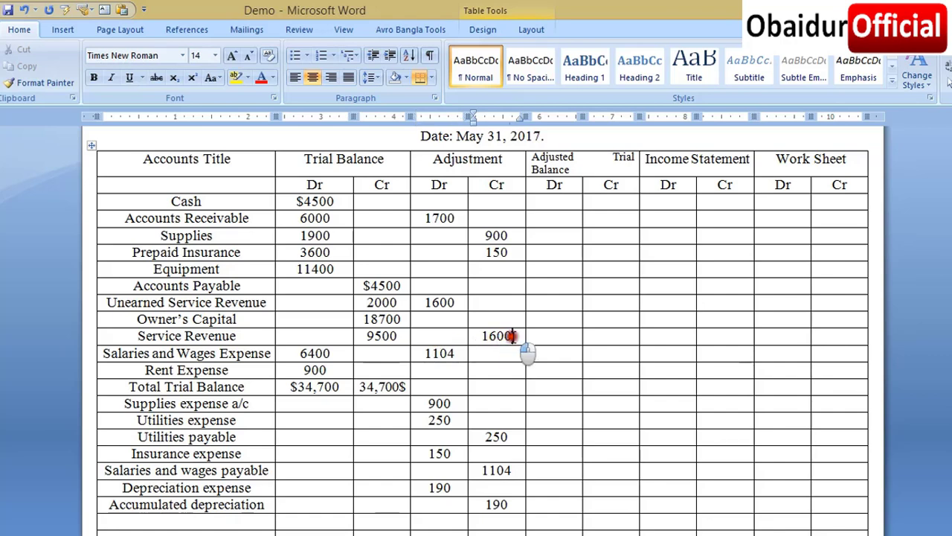
text(33)
text(00)
scroll(466, 204, down, 1)
scroll(462, 264, up, 1)
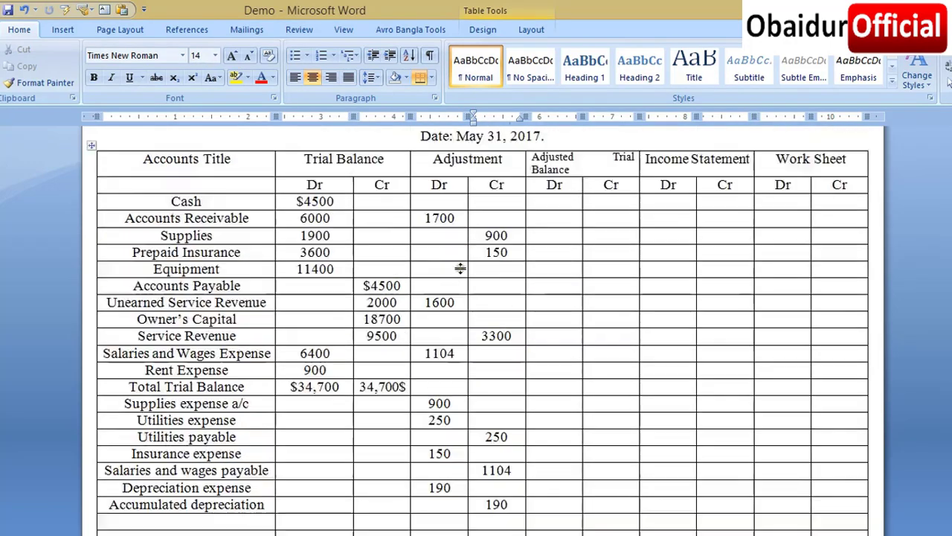
scroll(461, 269, up, 1)
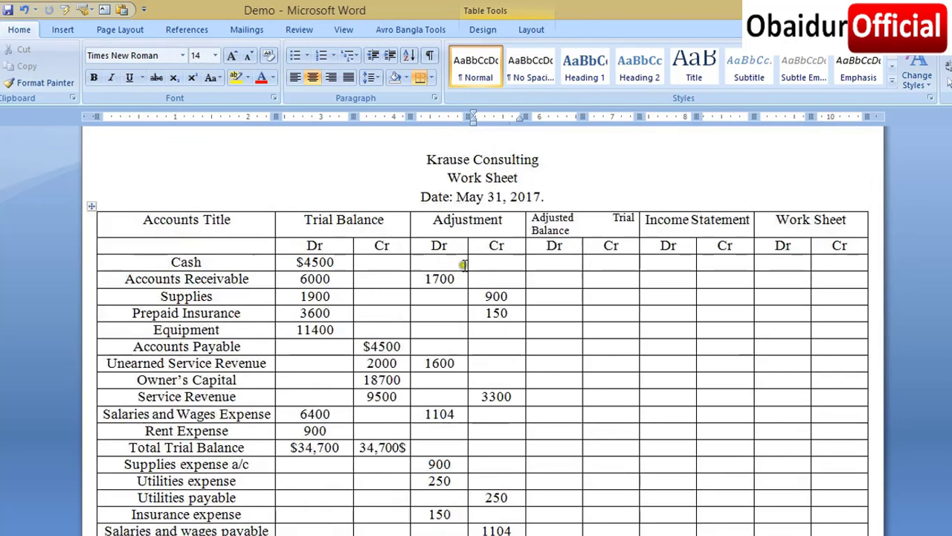
scroll(468, 264, down, 2)
scroll(491, 290, up, 1)
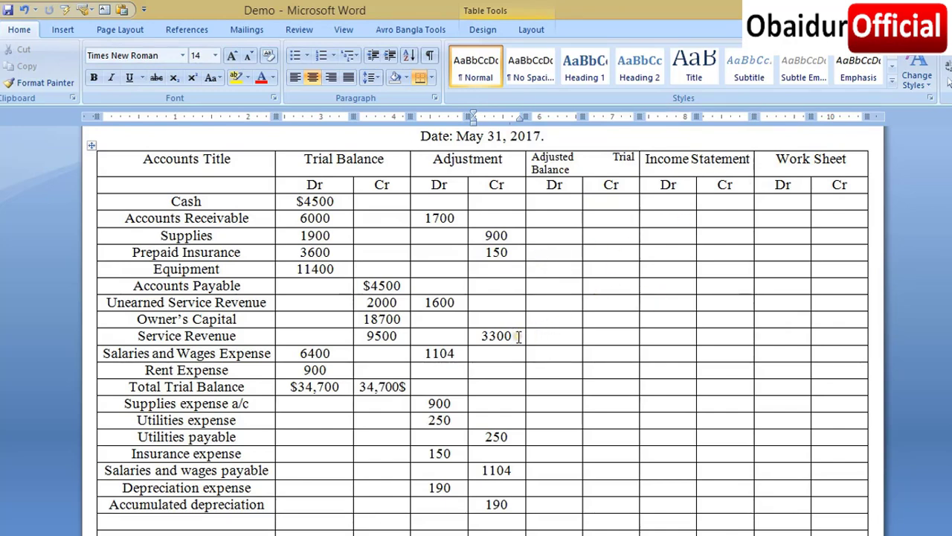
scroll(443, 307, down, 1)
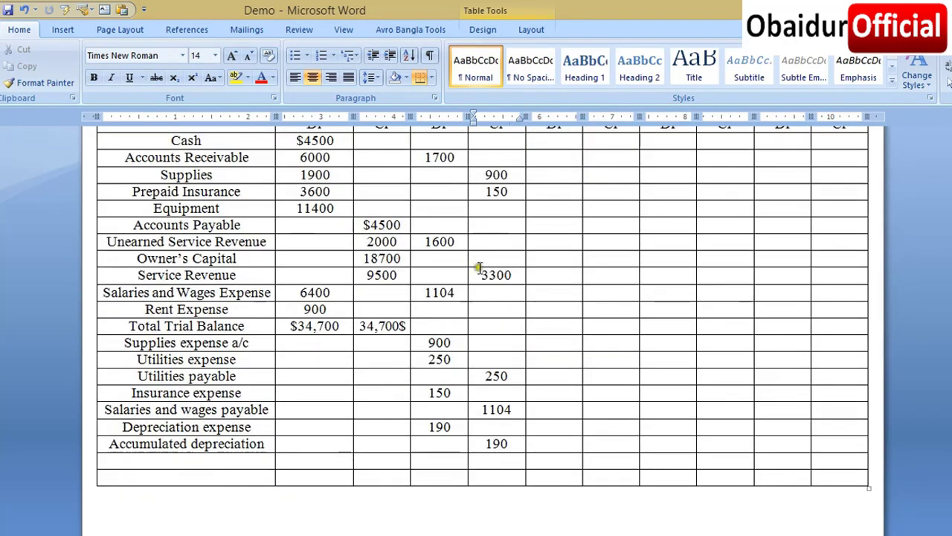
- Type 'Net Income' and 'Work Sheet Total' into the two empty label cells under Accumulated depreciation
click(177, 460)
text(Ne)
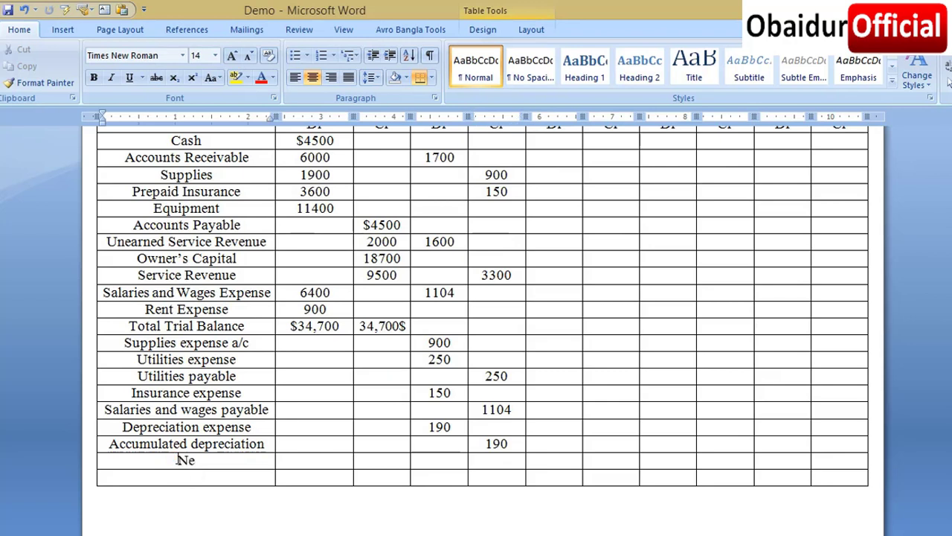
text(t I)
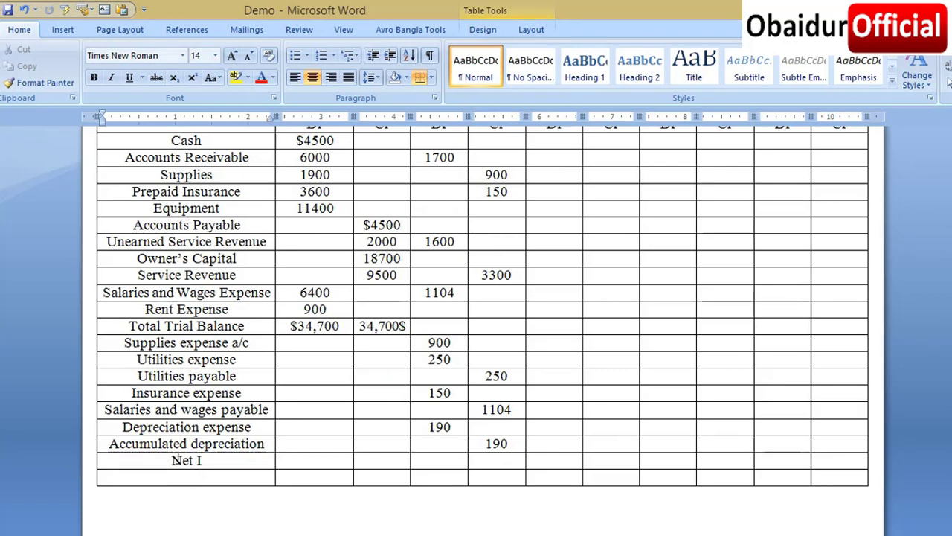
text(ncome)
click(180, 477)
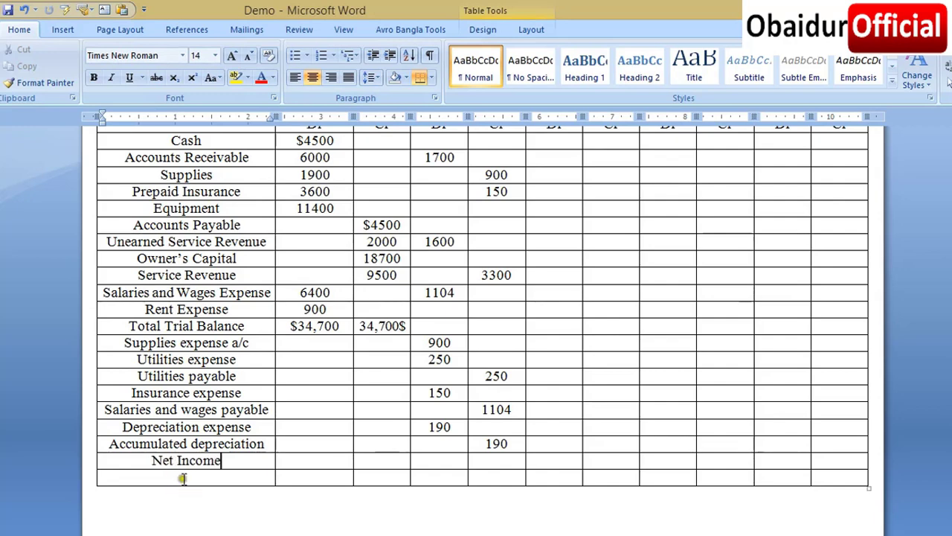
text(Work )
text(Sheet)
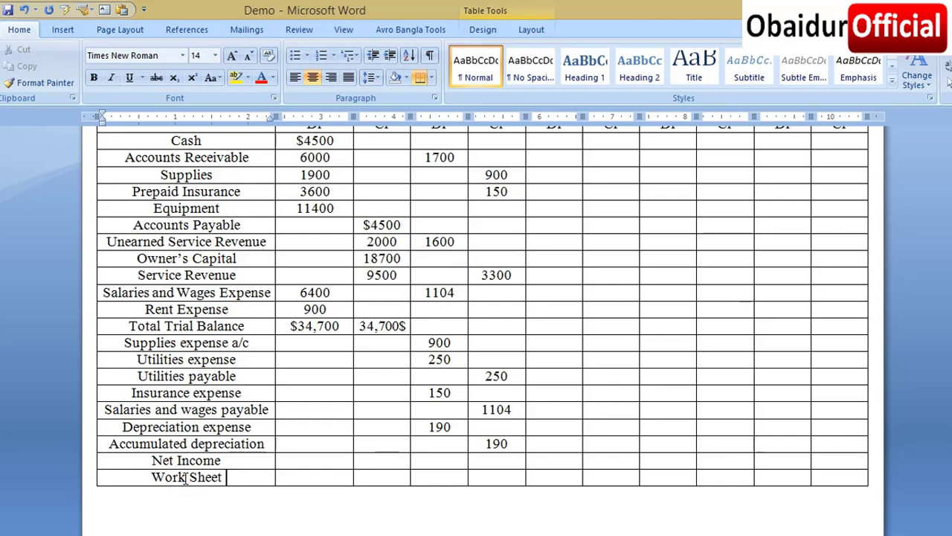
text( Tota)
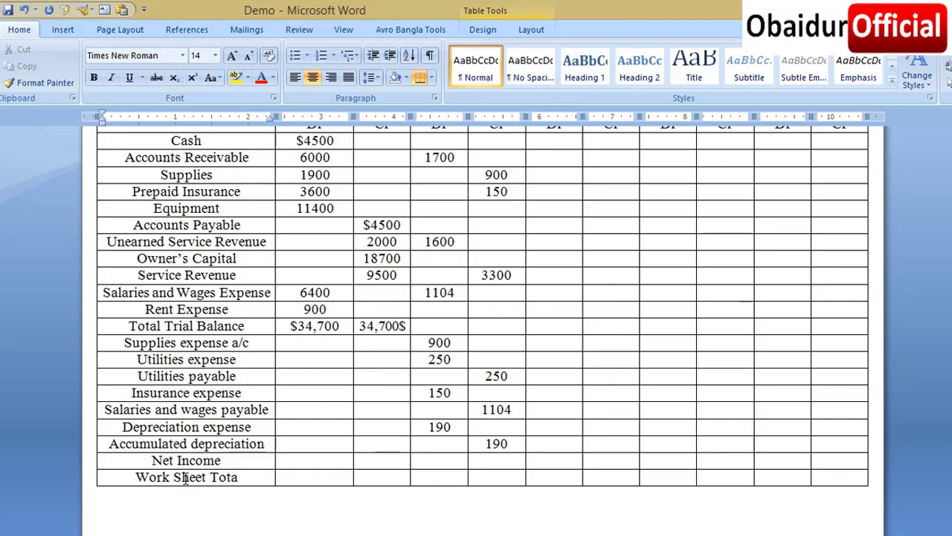
text(l)
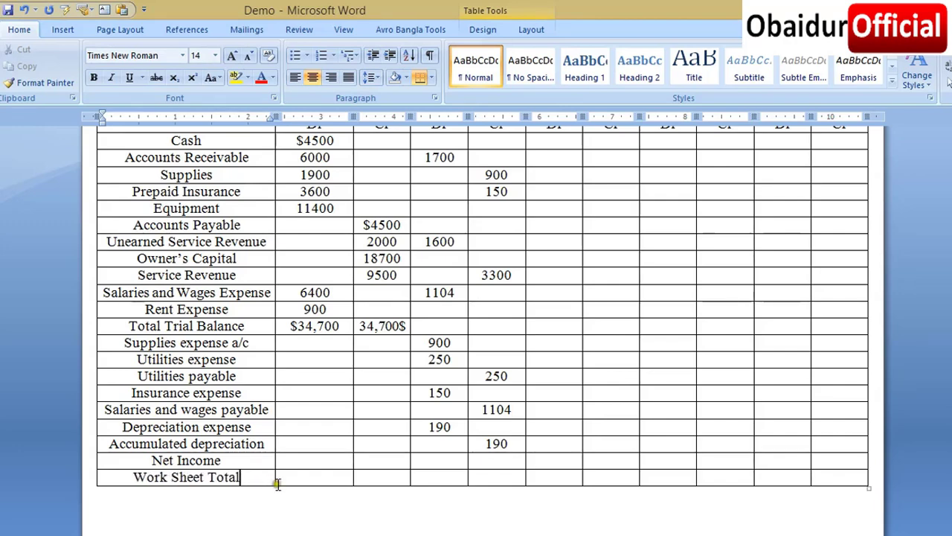
scroll(290, 487, up, 4)
scroll(421, 391, down, 2)
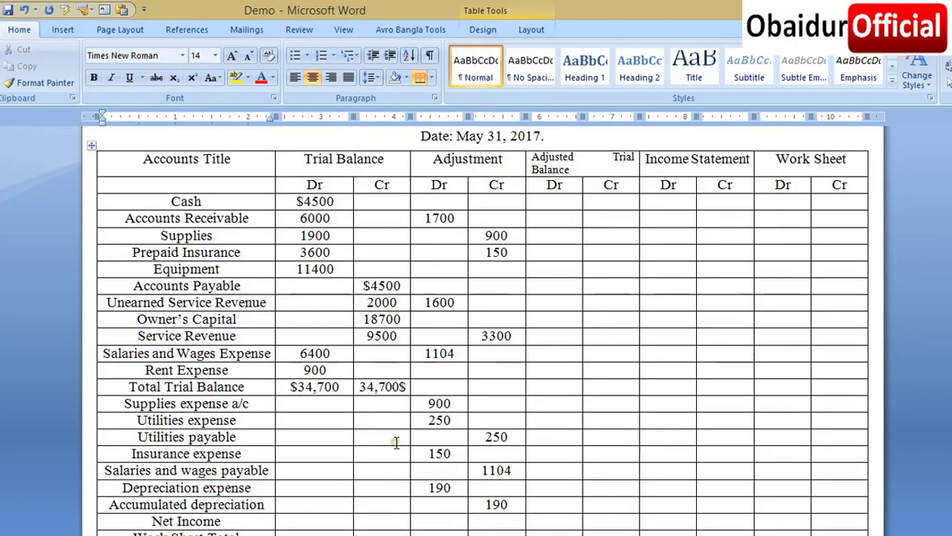
scroll(494, 361, down, 2)
scroll(495, 361, up, 2)
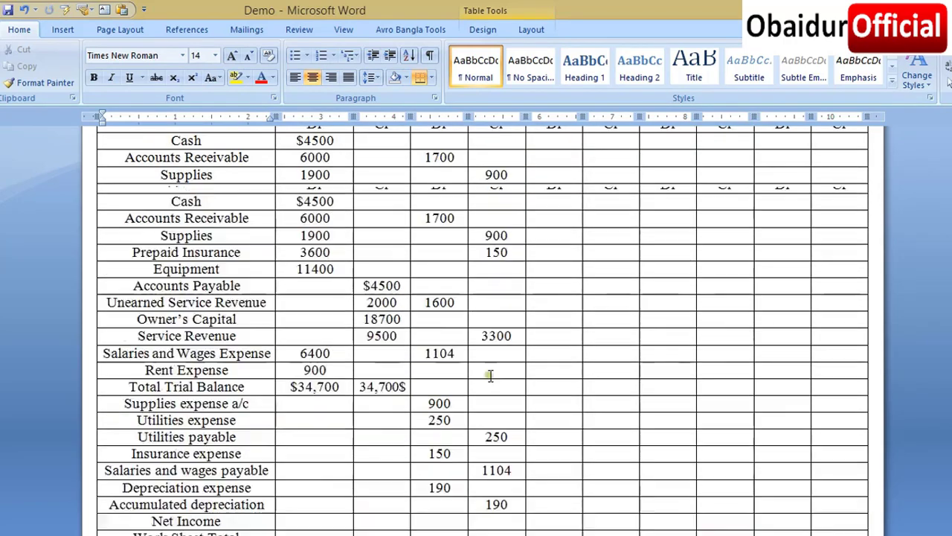
scroll(483, 319, up, 2)
scroll(447, 309, down, 4)
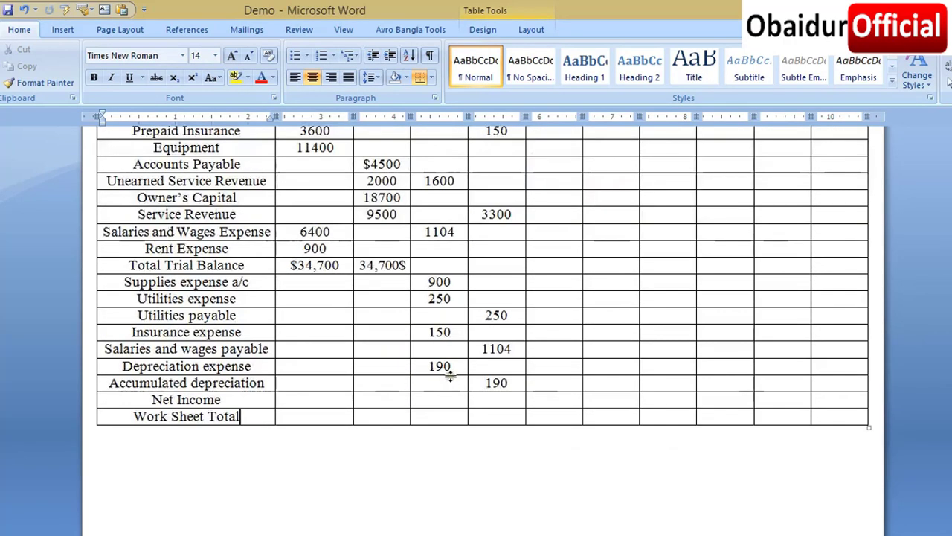
- Put 5894 in both the Adjustment Dr and Cr cells of the Work Sheet Total row
click(449, 416)
text(58)
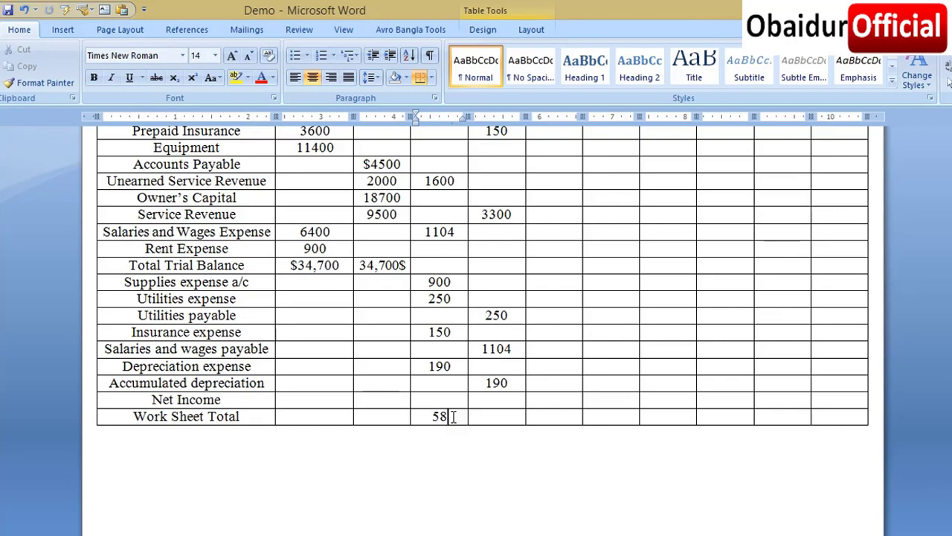
text(94)
key(Tab)
text(894)
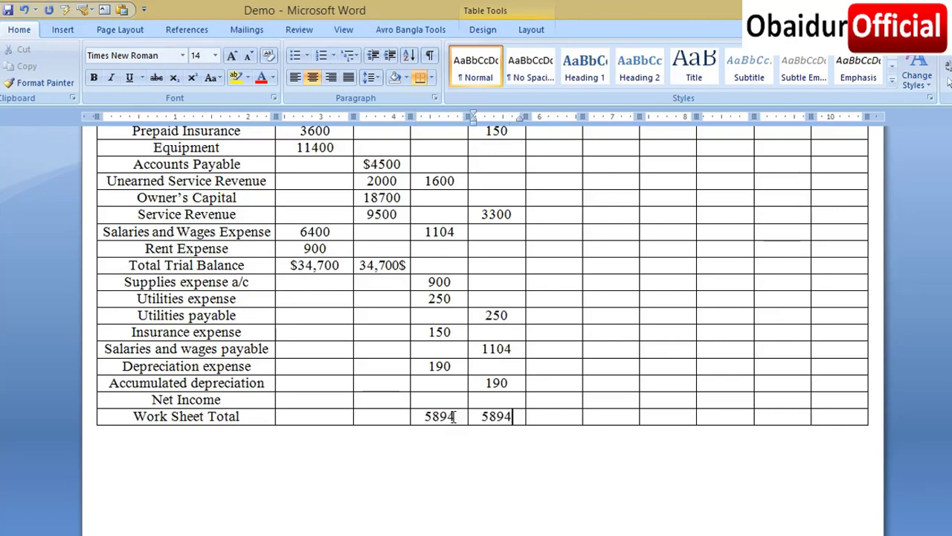
scroll(557, 307, up, 3)
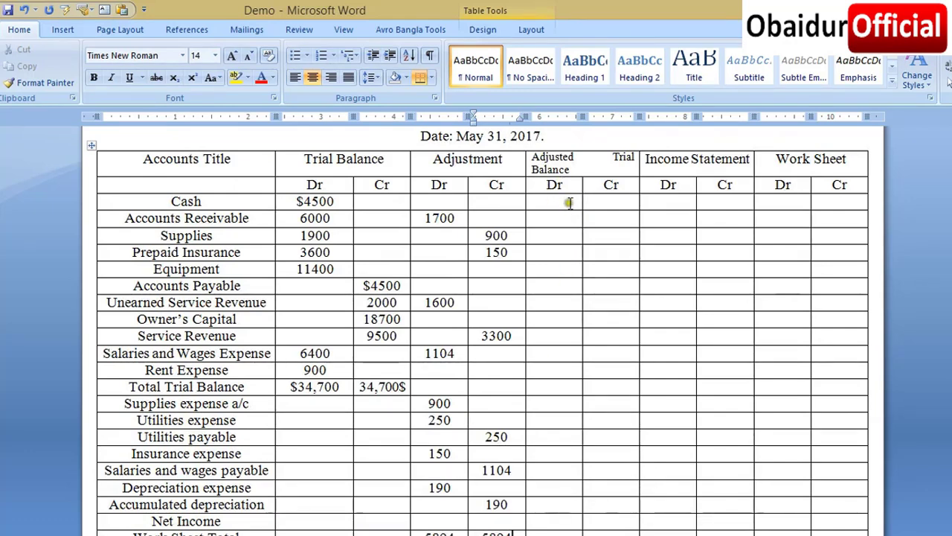
scroll(596, 214, up, 1)
scroll(592, 230, down, 1)
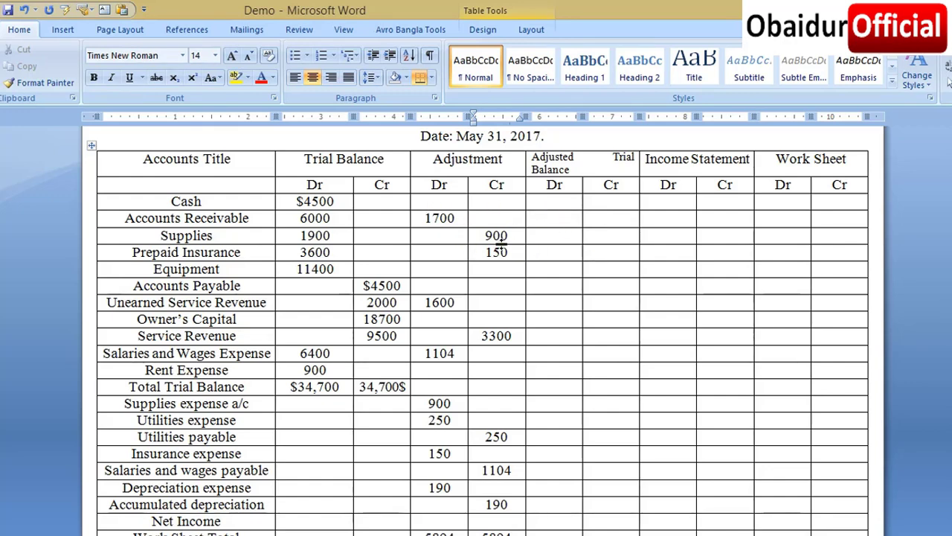
- Enter Adjusted Trial Balance debits of 4500 for Cash and 7700 for Accounts Receivable
click(563, 219)
click(558, 203)
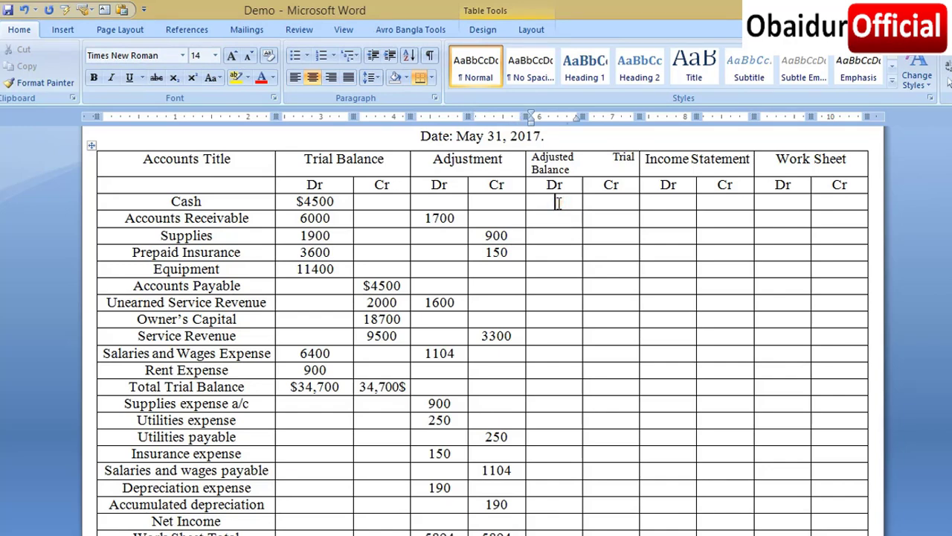
text(4500)
click(574, 221)
text(770)
text(0)
key(Down)
- Enter debits Supplies 1000, Prepaid Insurance 3450, Equipment 11400, and Accounts Payable's 4500 credit
text(1000)
text(3450)
click(558, 269)
text(0)
click(553, 284)
click(599, 286)
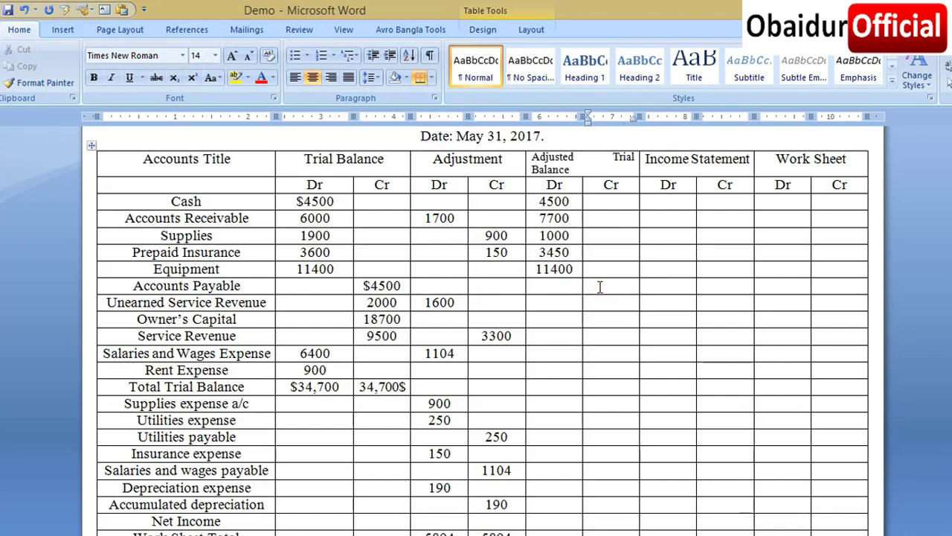
click(225, 325)
text(450)
text(0)
- Type adjusted credits 400, 18700 and 12800 for Unearned Service Revenue, Owner's Capital and Service Revenue
click(608, 304)
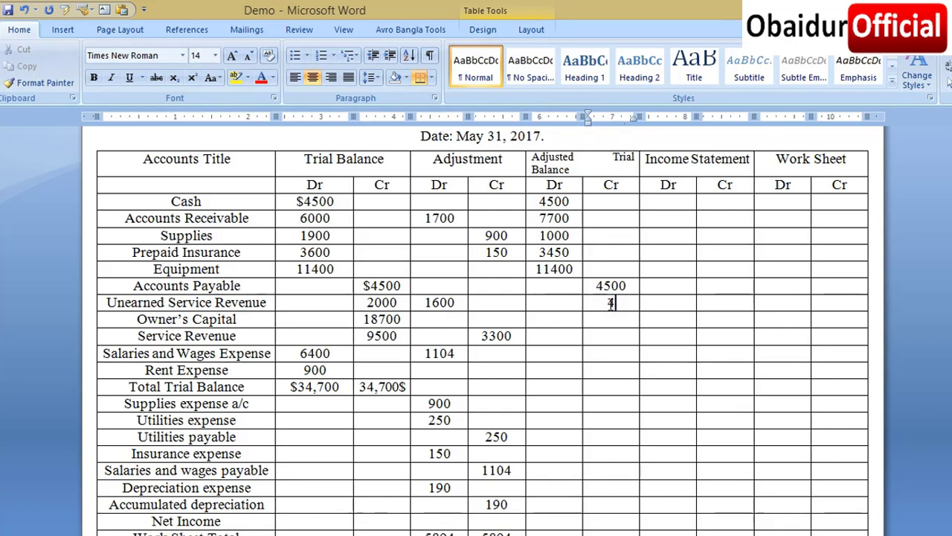
text(00)
text(7)
text(00)
click(607, 336)
text(800)
click(600, 352)
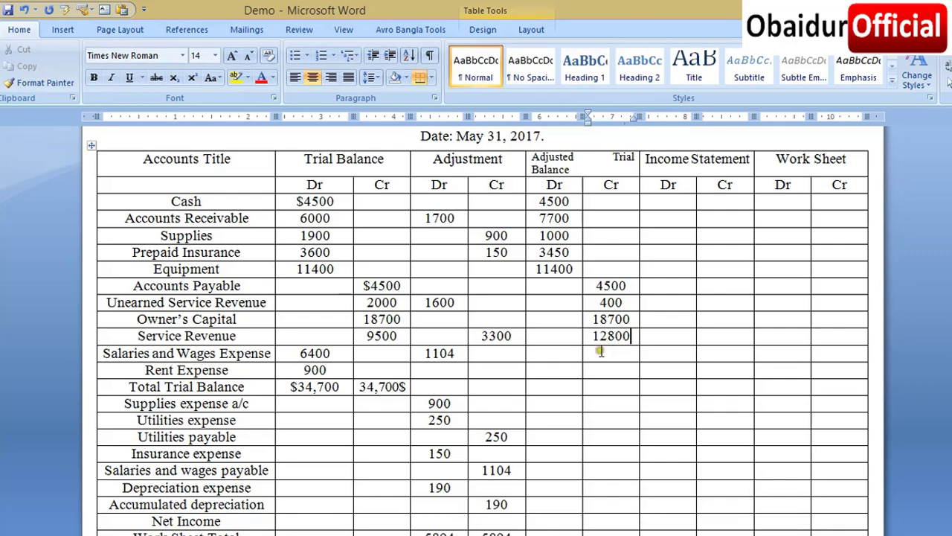
click(597, 358)
click(570, 357)
text(750)
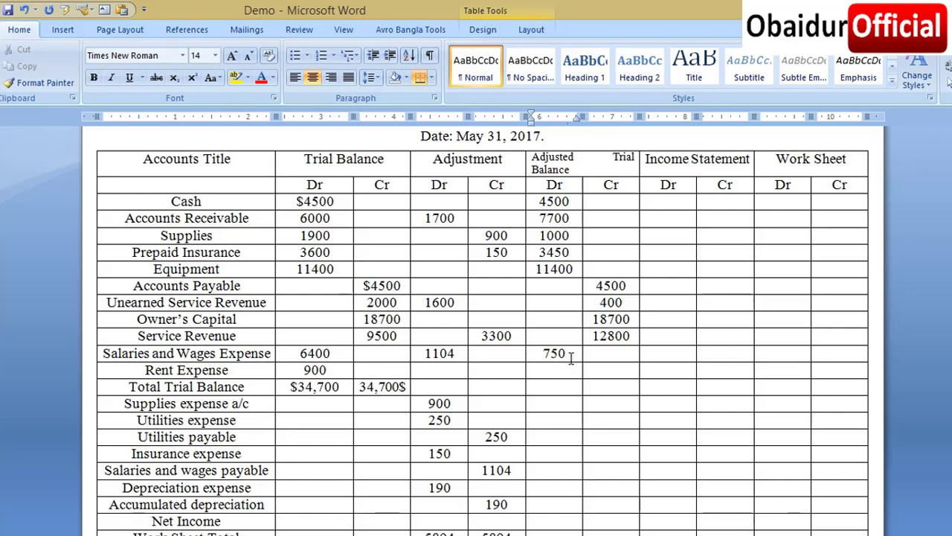
- Enter adjusted debits for Salaries and Wages Expense 7504, Rent Expense 900, Supplies expense and Utilities expense 250
text(4)
click(570, 358)
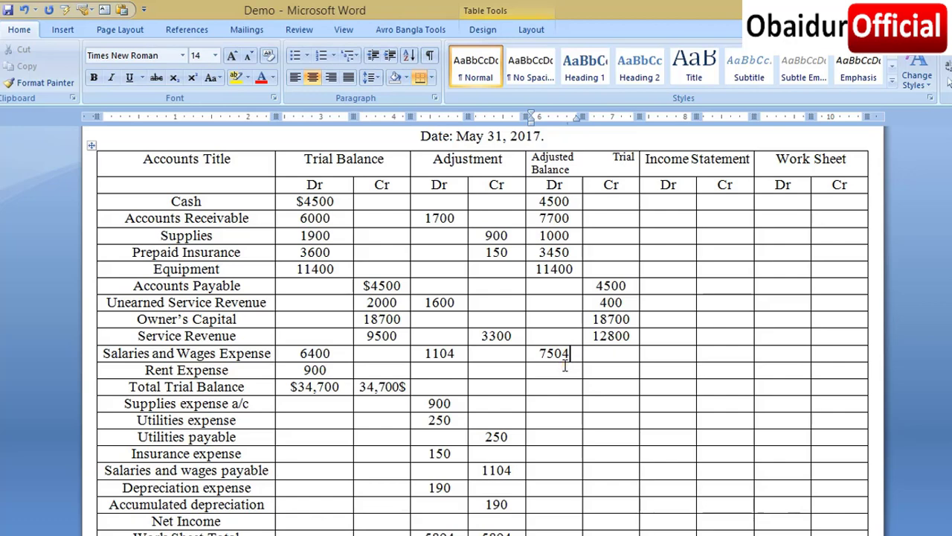
click(563, 375)
text(900)
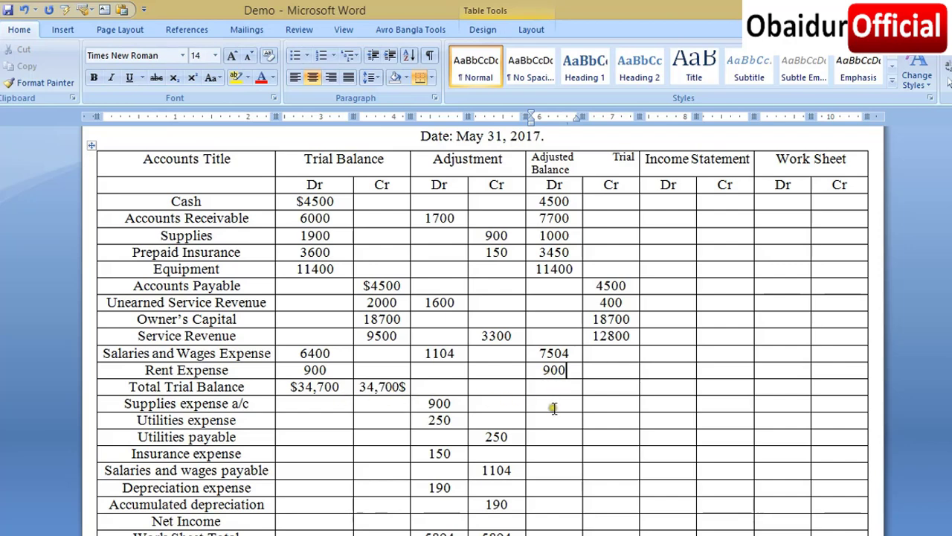
click(553, 407)
text(900)
click(554, 429)
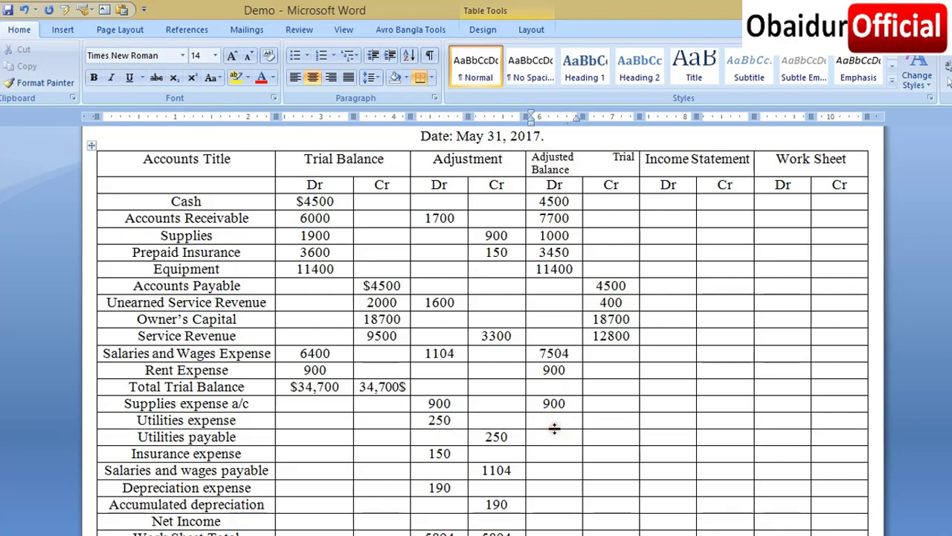
text(250)
key(BackSpace)
key(BackSpace)
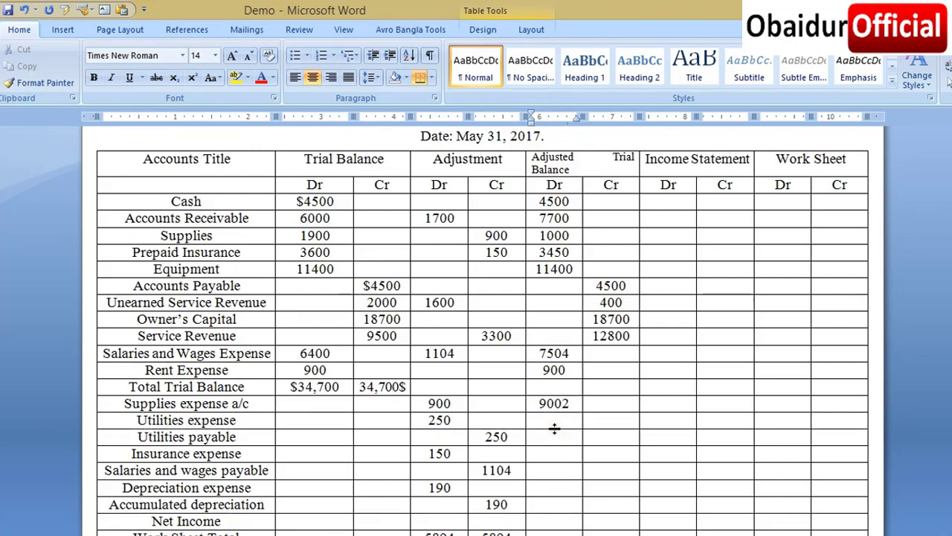
key(BackSpace)
text(250)
- Enter Utilities payable 250 credit, Insurance expense 150 debit, Salaries payable 1104 and Accumulated depreciation 190 credits
click(610, 442)
text(250)
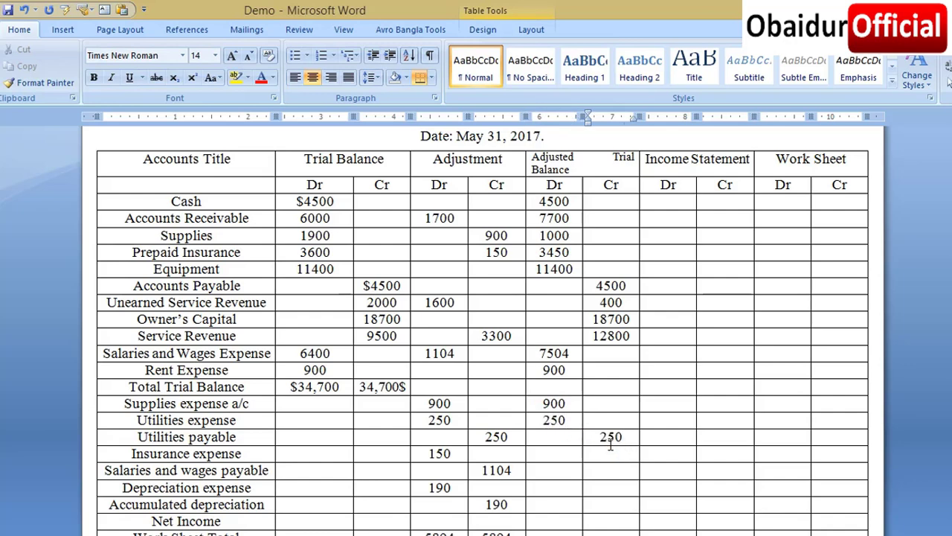
click(555, 459)
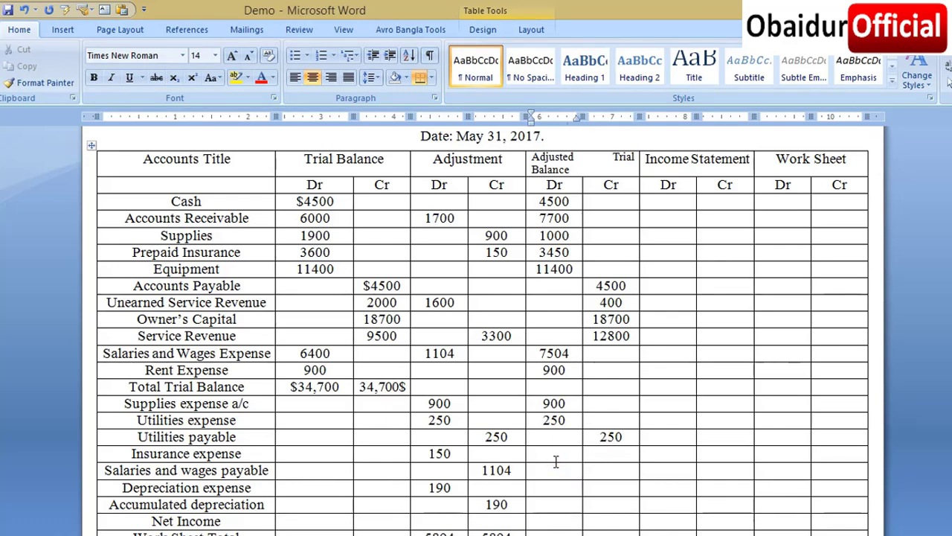
text(150)
click(606, 470)
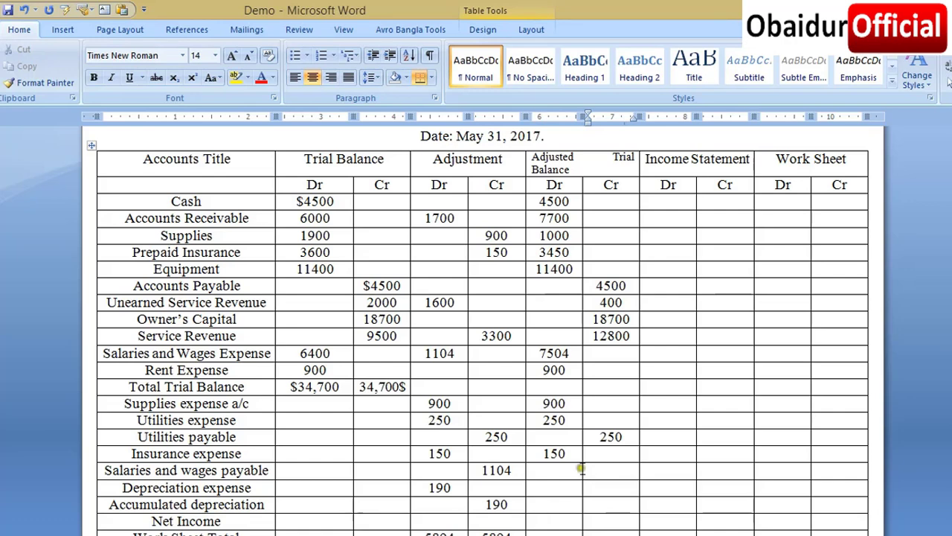
click(595, 471)
click(600, 470)
text(04)
click(568, 491)
text(190)
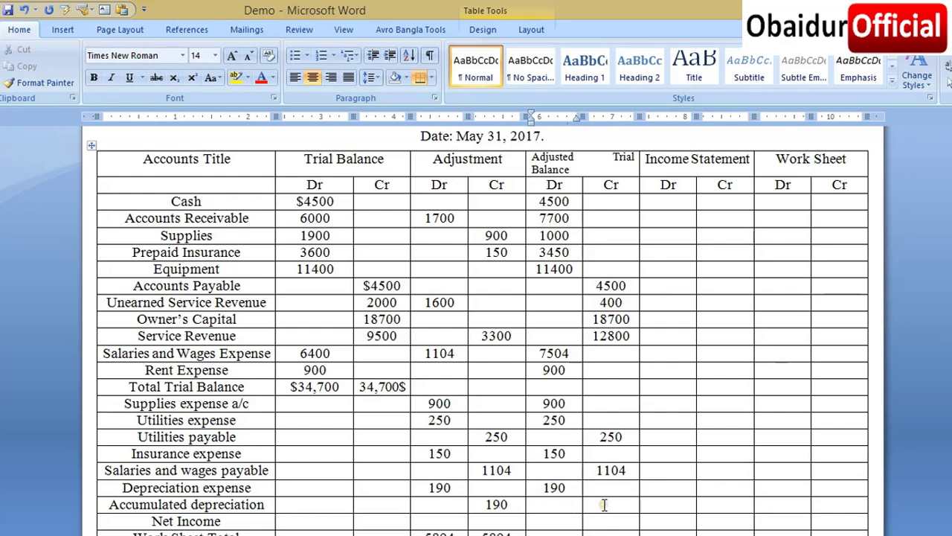
click(603, 505)
click(526, 506)
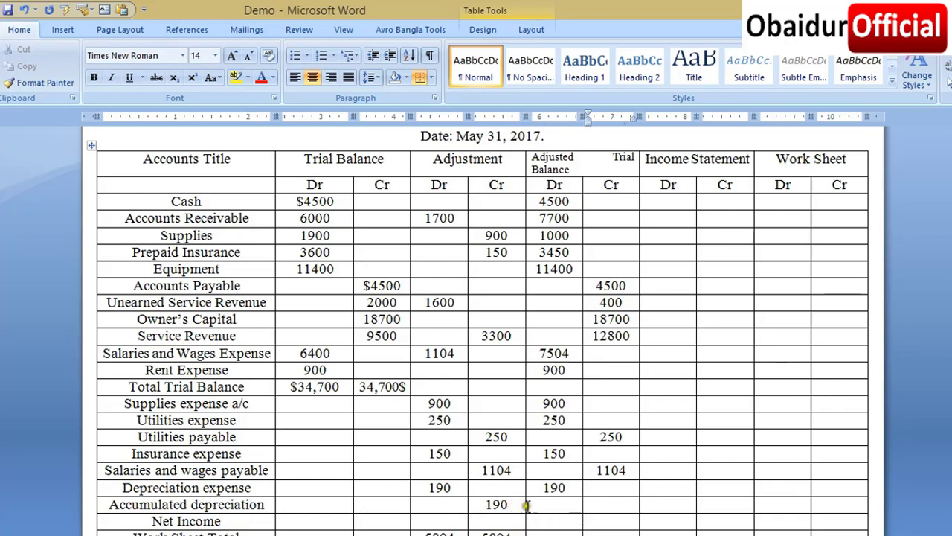
text(190)
click(610, 508)
- Type 37944 into the Work Sheet Total row's adjusted debit and adjusted credit cells
scroll(568, 345, down, 2)
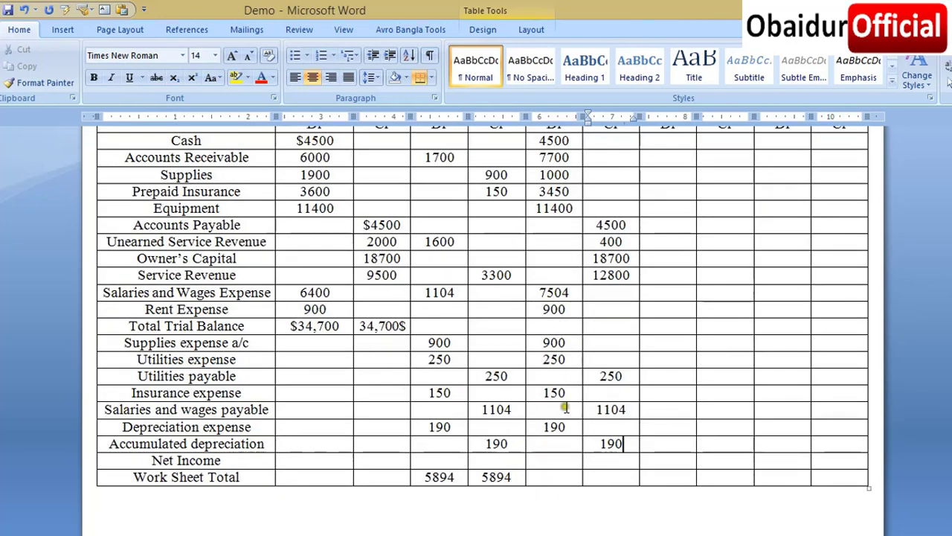
click(555, 477)
text(379)
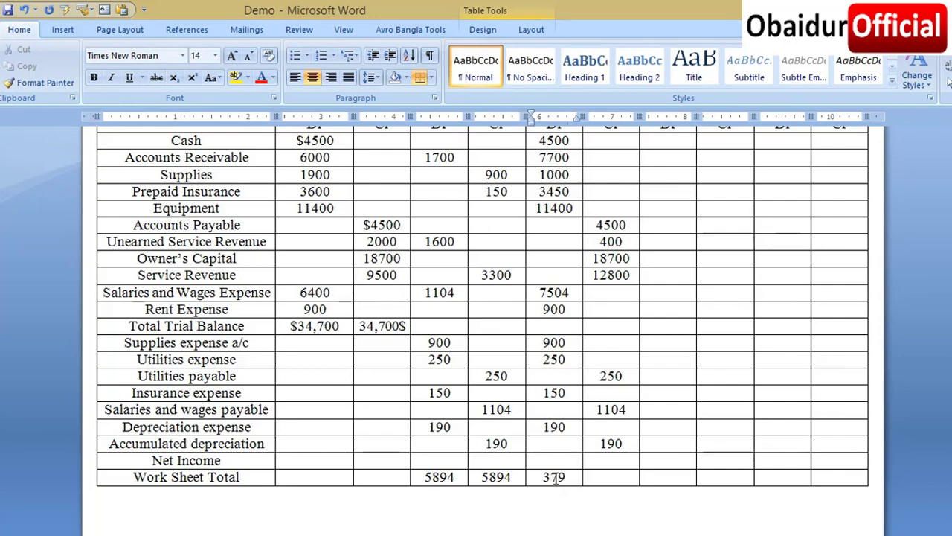
text(44)
key(Tab)
text(944)
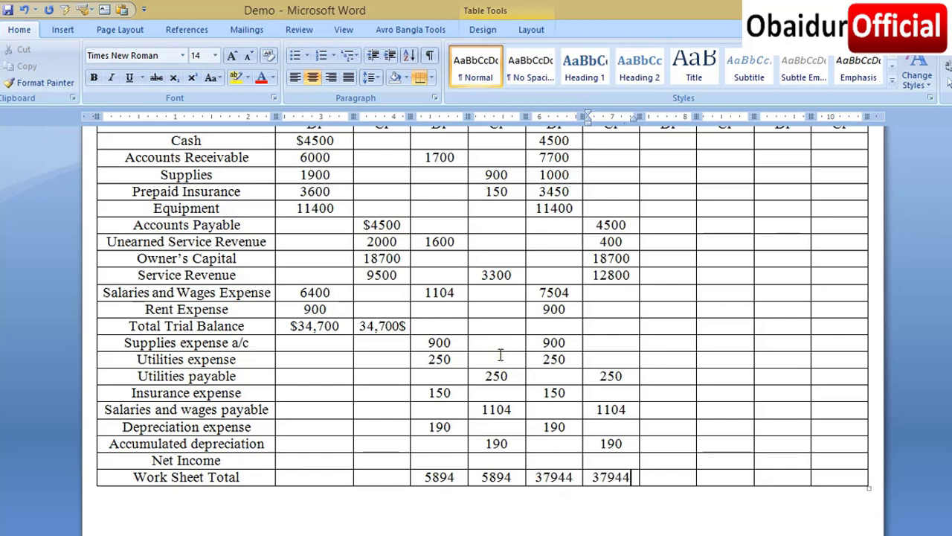
scroll(657, 380, up, 5)
scroll(659, 380, down, 1)
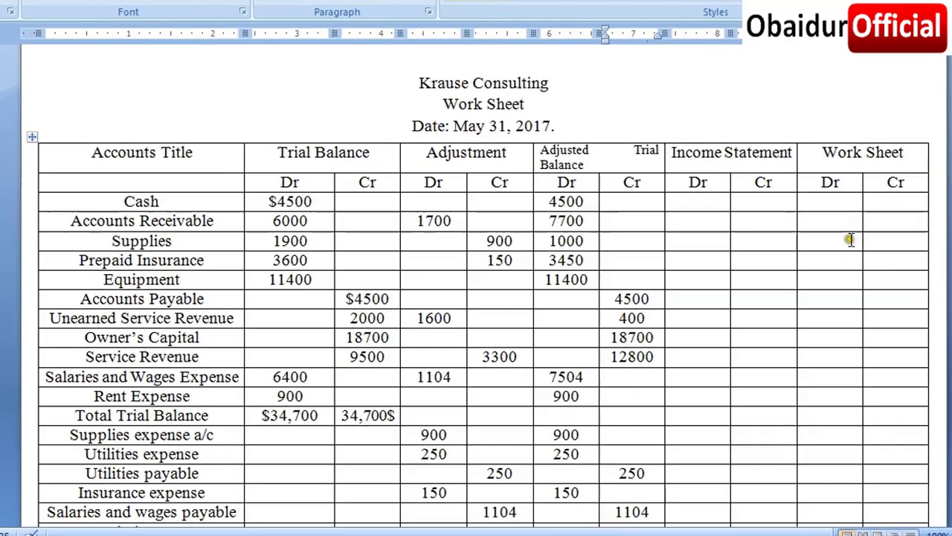
scroll(840, 253, down, 3)
scroll(839, 276, down, 1)
scroll(835, 276, up, 1)
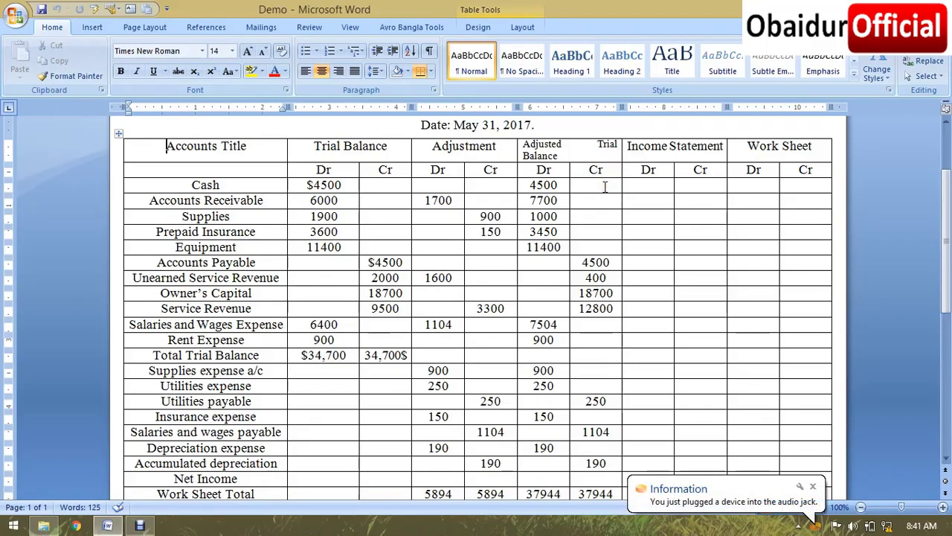
ctrl+scroll(605, 187, down, 2)
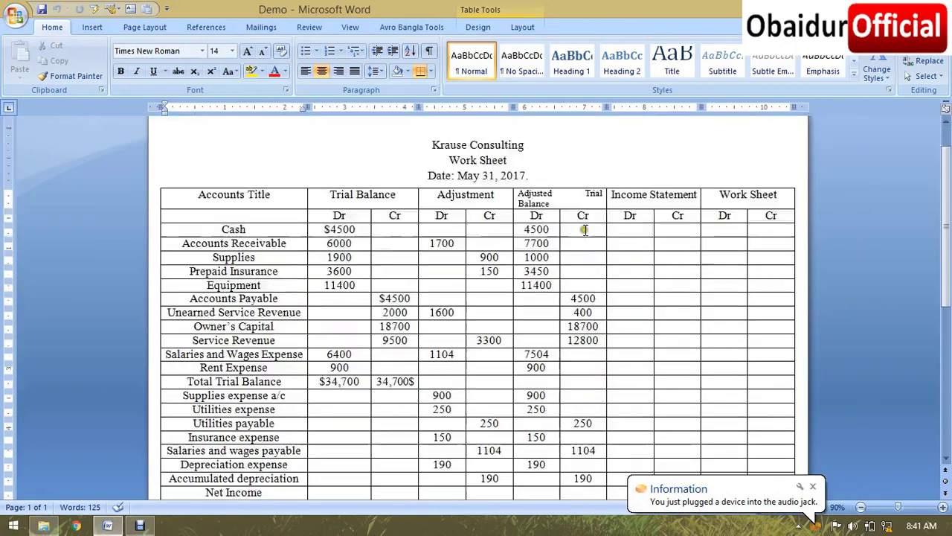
ctrl+scroll(587, 223, up, 1)
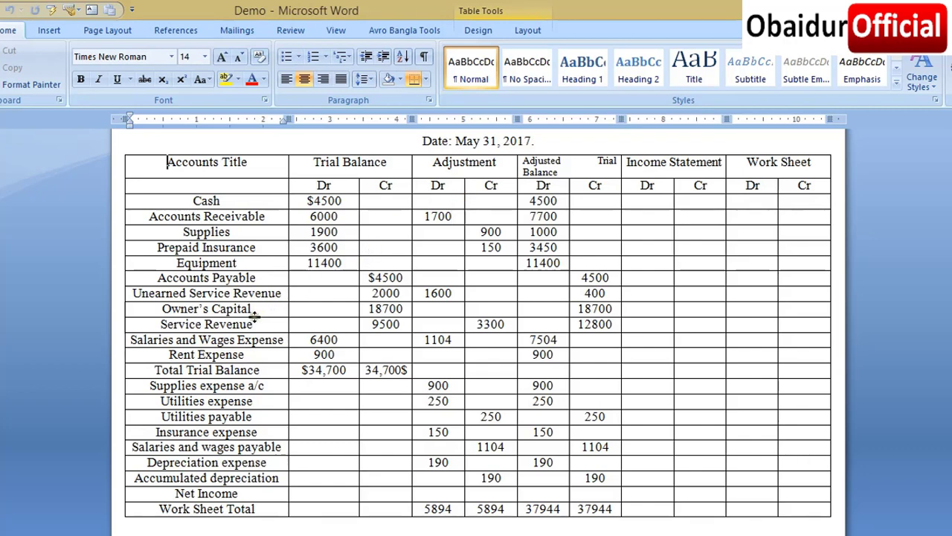
click(251, 401)
click(732, 218)
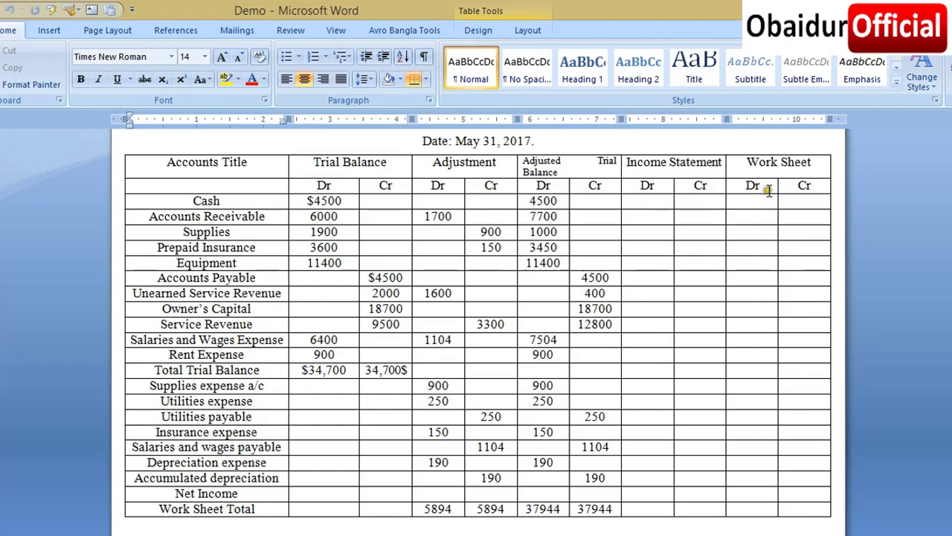
click(268, 185)
click(227, 234)
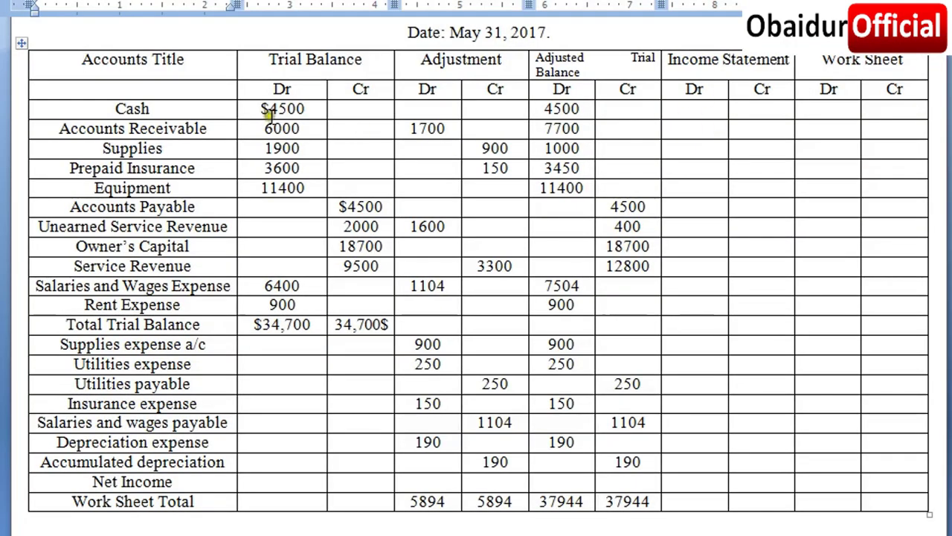
- Fill Work Sheet Dr with the adjusted debits 4500, 7700, 1000, 3450 and 11400 for Cash through Equipment
click(824, 110)
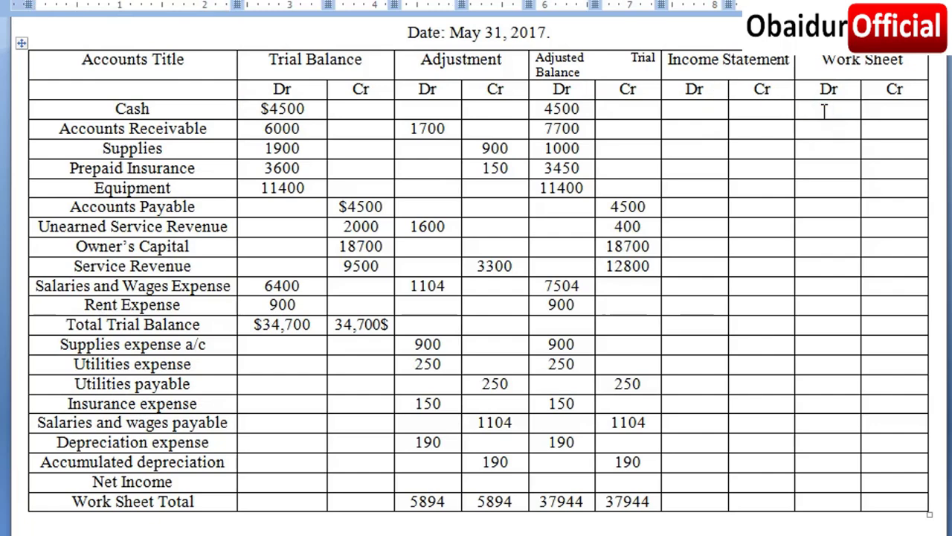
text(450)
text(0)
drag(548, 106, 569, 185)
key(ctrl+c)
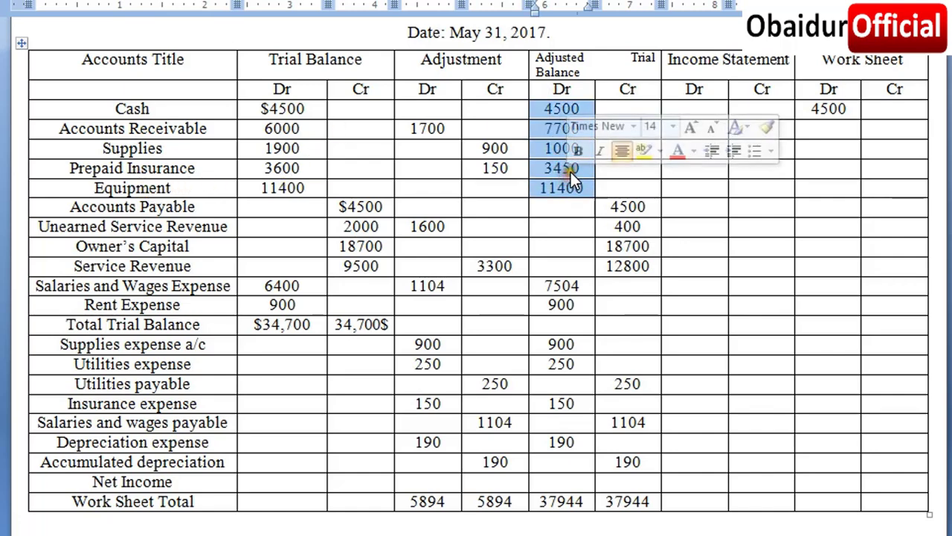
click(813, 107)
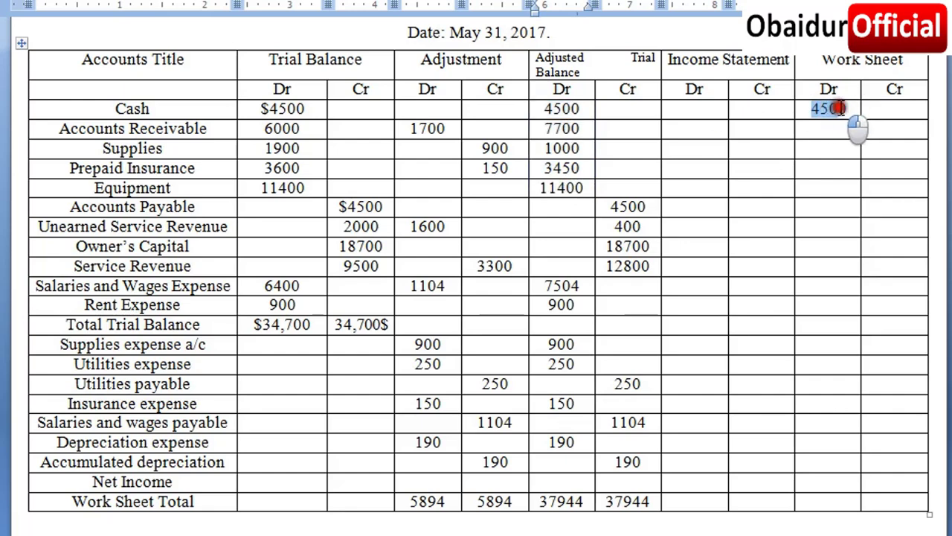
key(ctrl+v)
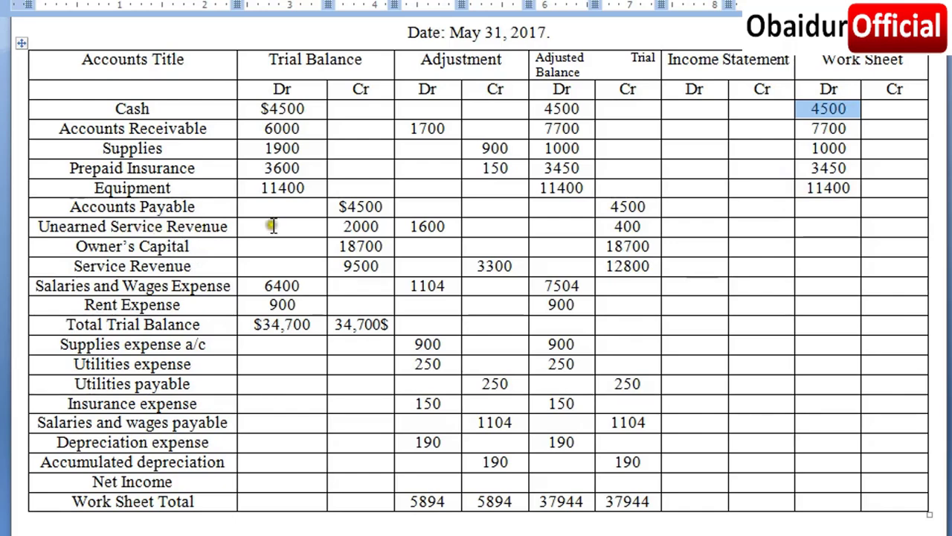
- Paste the adjusted credits 4500, 400 and 18700 into Work Sheet Cr, then select 18700 and 12800
click(612, 206)
drag(612, 206, 652, 245)
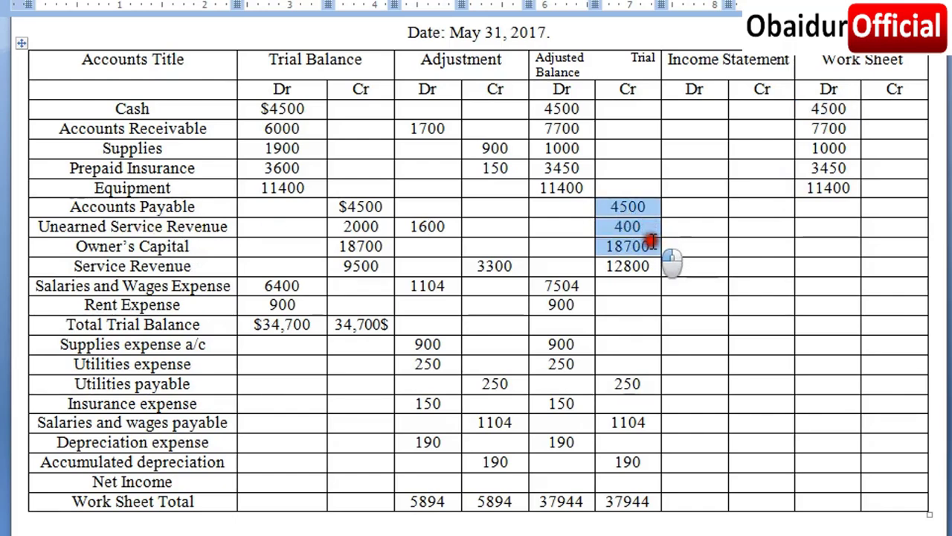
key(ctrl+c)
click(890, 208)
key(ctrl+v)
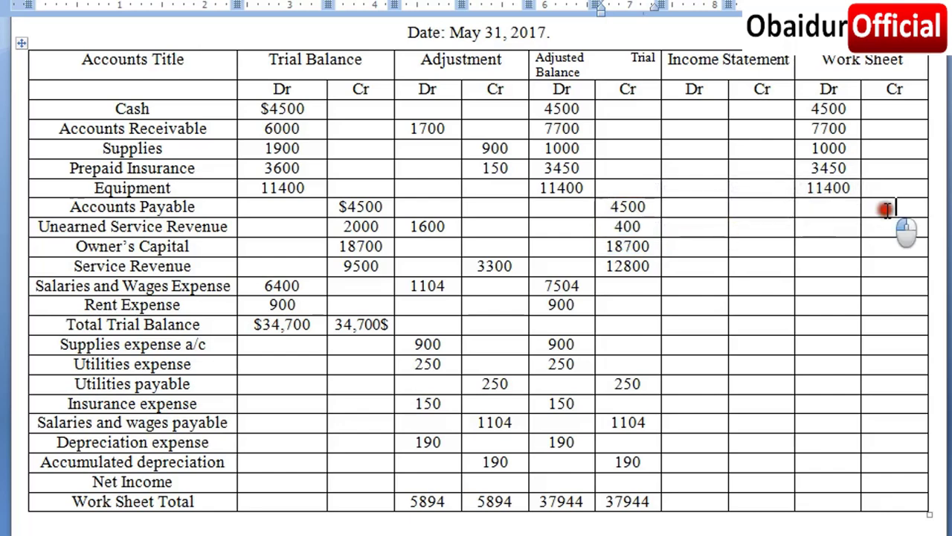
triple_click(888, 209)
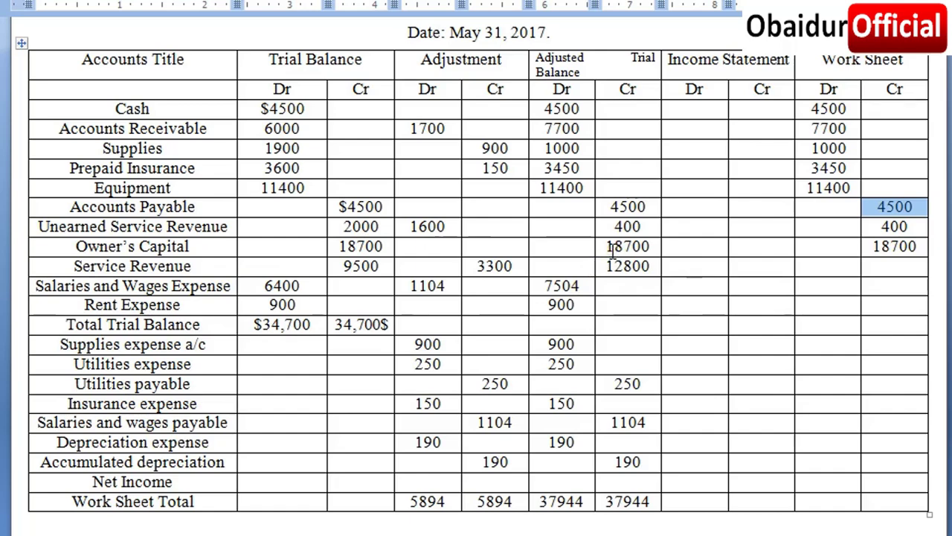
drag(612, 248, 631, 266)
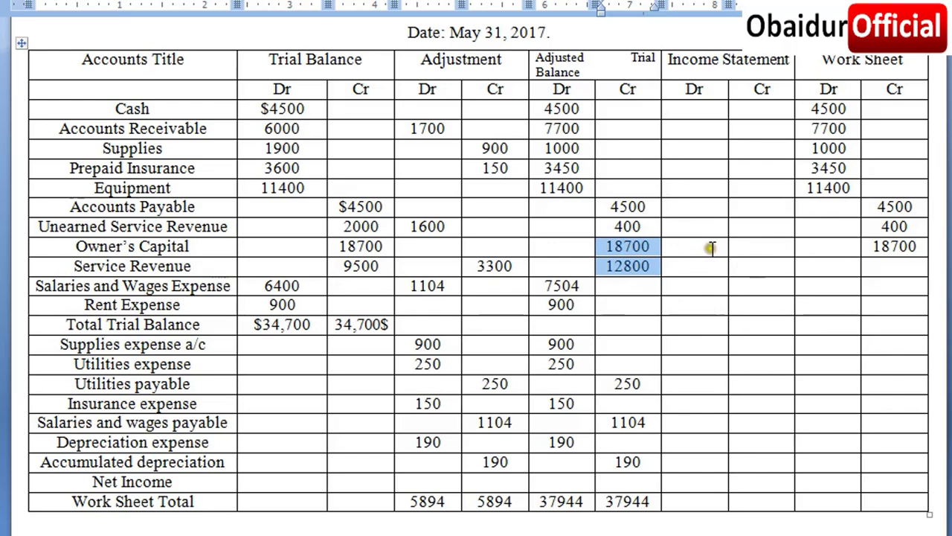
- Paste 18700 and 12800 into Income Statement Cr, then select the adjusted debits 7504 and 900
click(741, 247)
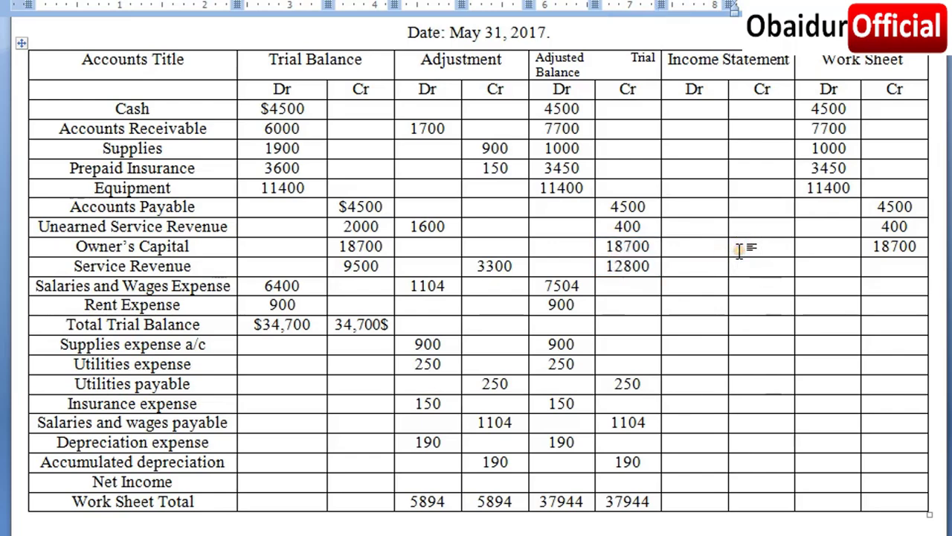
key(ctrl+v)
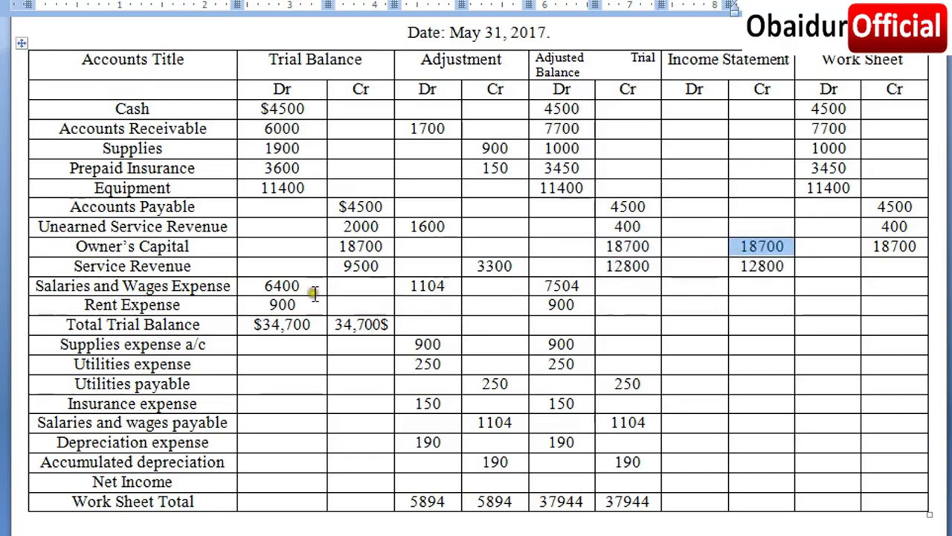
click(580, 290)
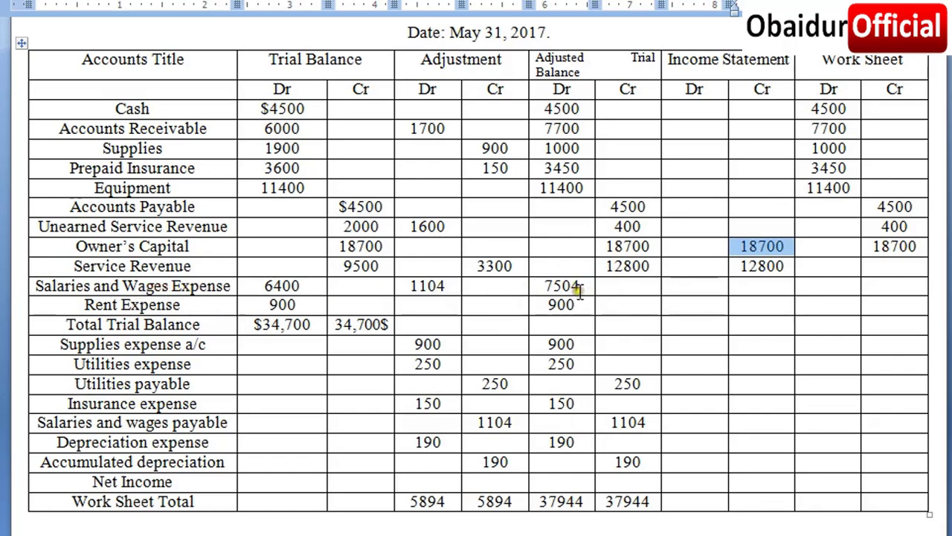
click(552, 290)
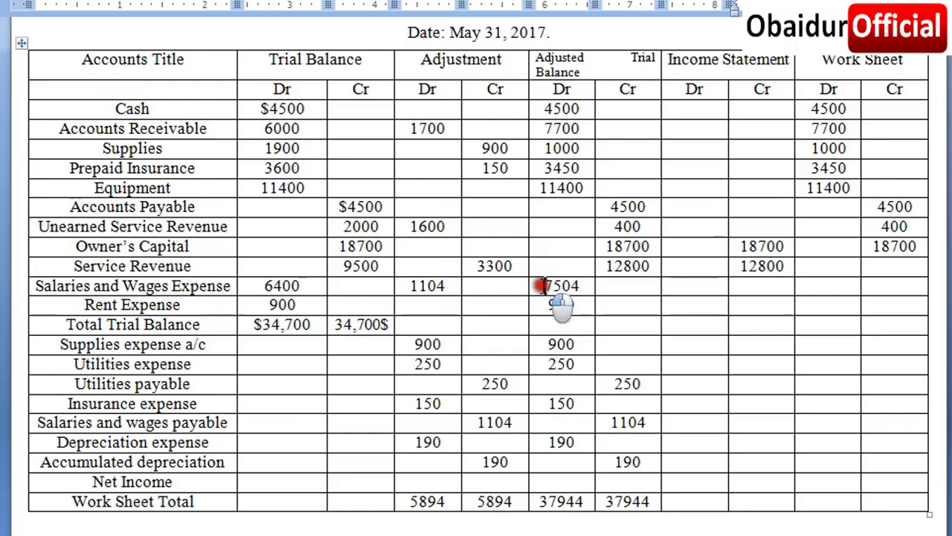
drag(543, 287, 565, 305)
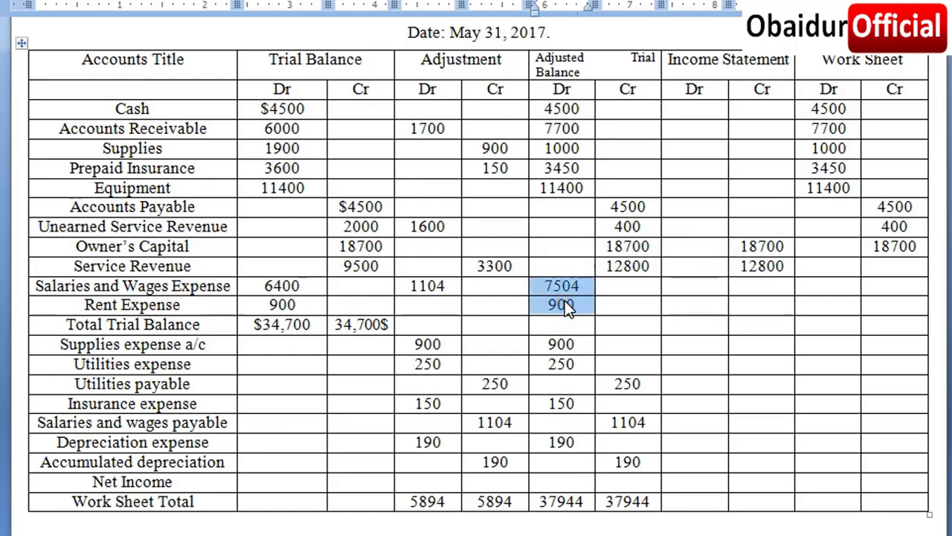
- Add the adjusted debits 7504, 900, 900 and 250 to the Income Statement Dr column
click(697, 287)
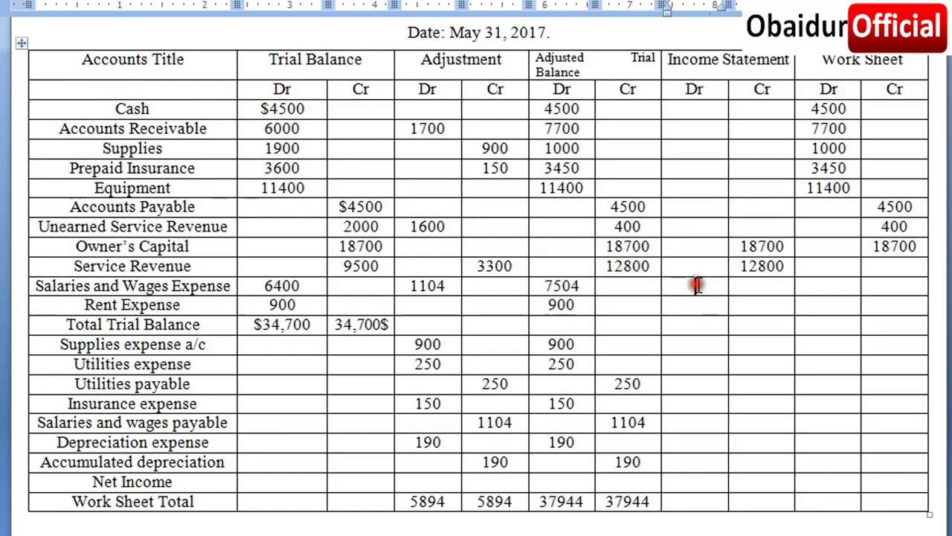
key(ctrl+v)
scroll(697, 287, down, 2)
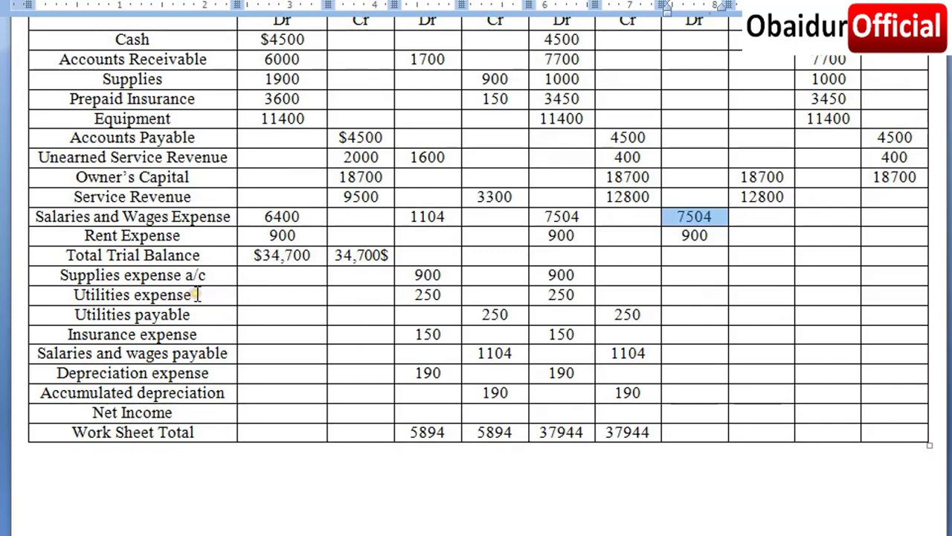
scroll(198, 295, up, 2)
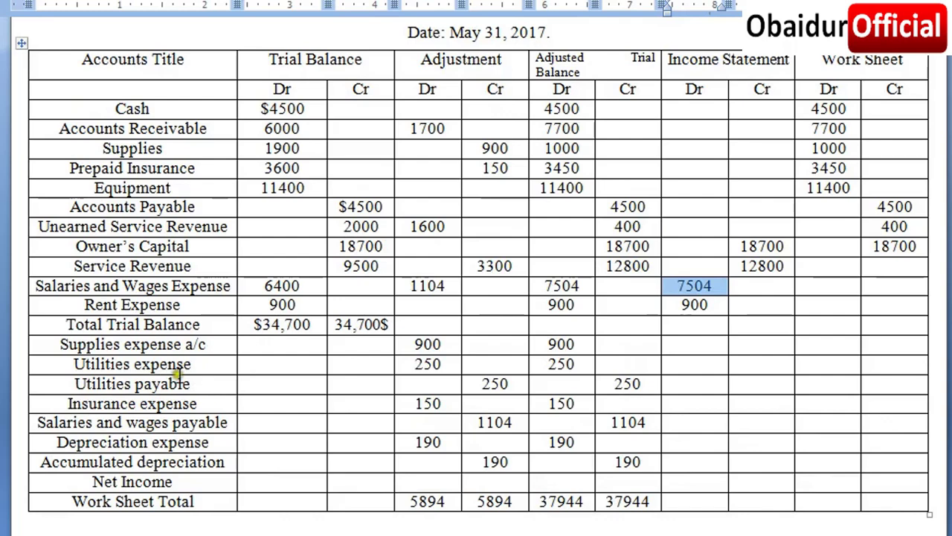
drag(550, 342, 567, 363)
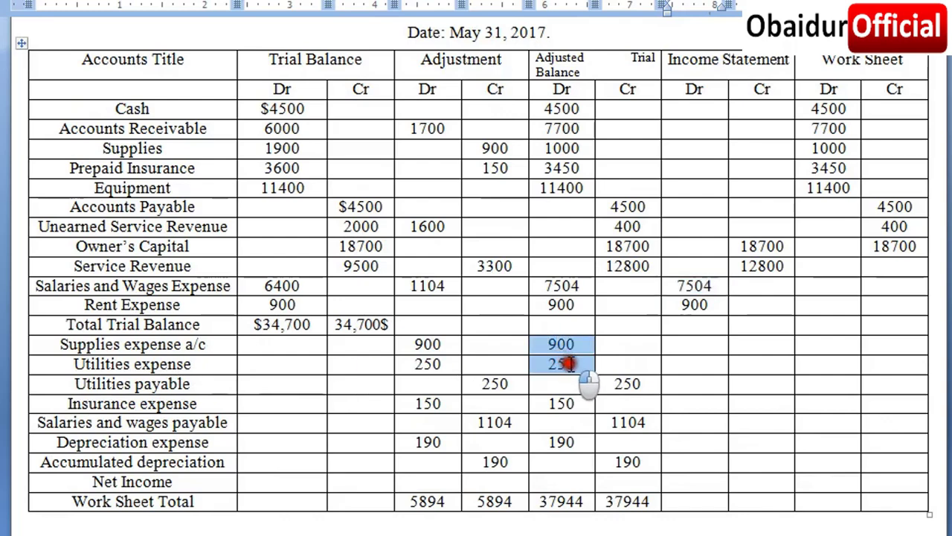
click(703, 345)
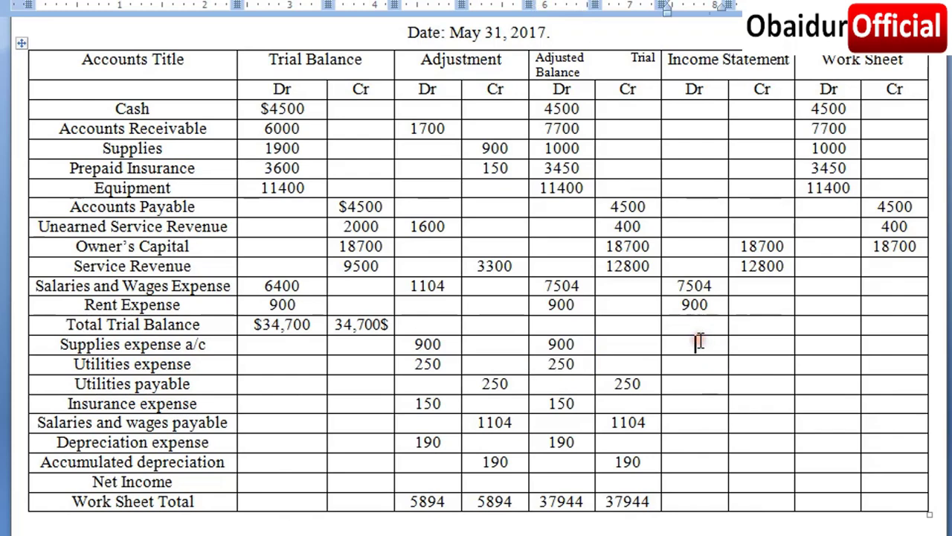
key(ctrl+v)
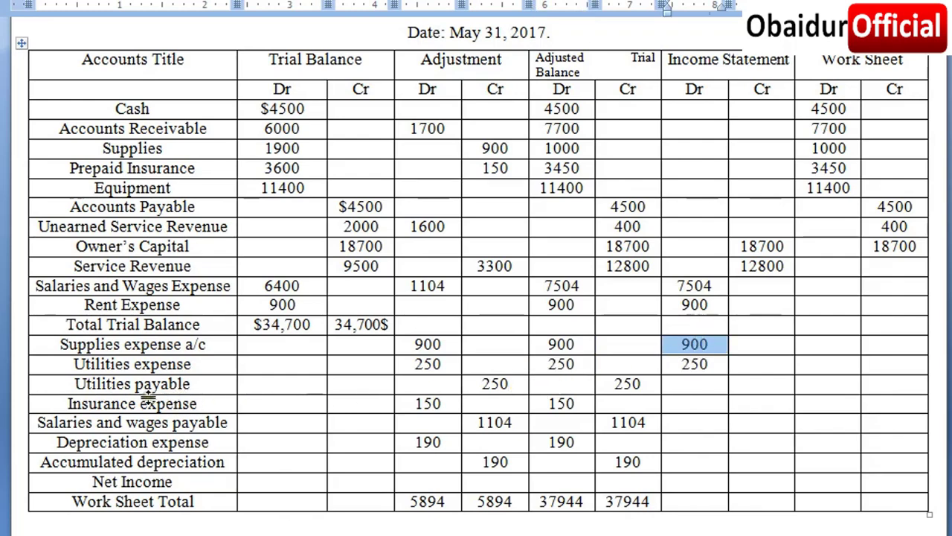
- Copy Utilities payable's 250 into Work Sheet Cr and Insurance expense's 150 into Income Statement Dr
click(648, 386)
drag(648, 386, 616, 385)
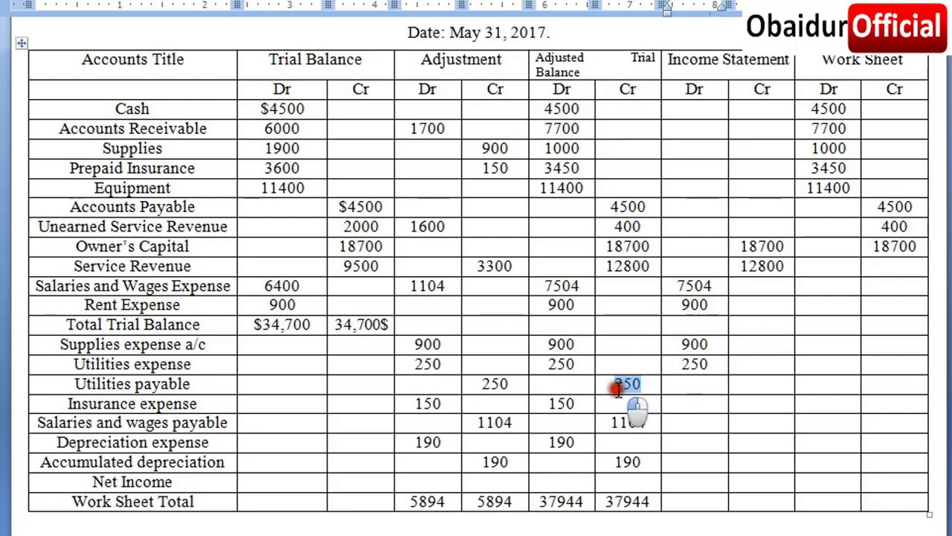
click(891, 384)
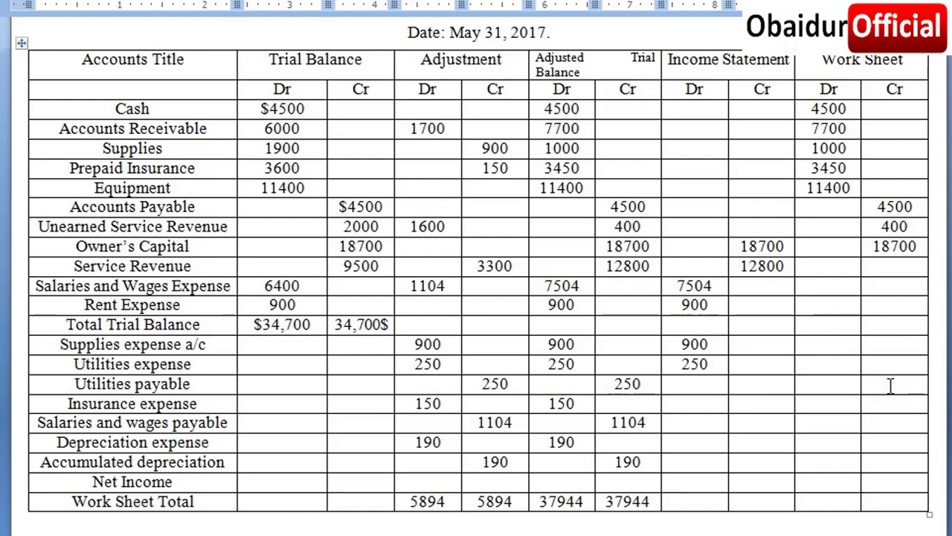
key(ctrl+v)
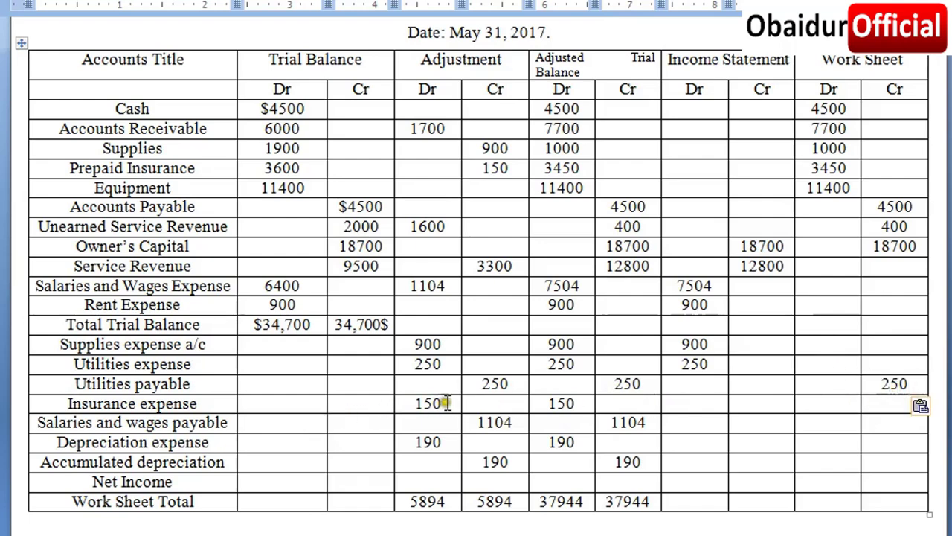
drag(577, 404, 552, 404)
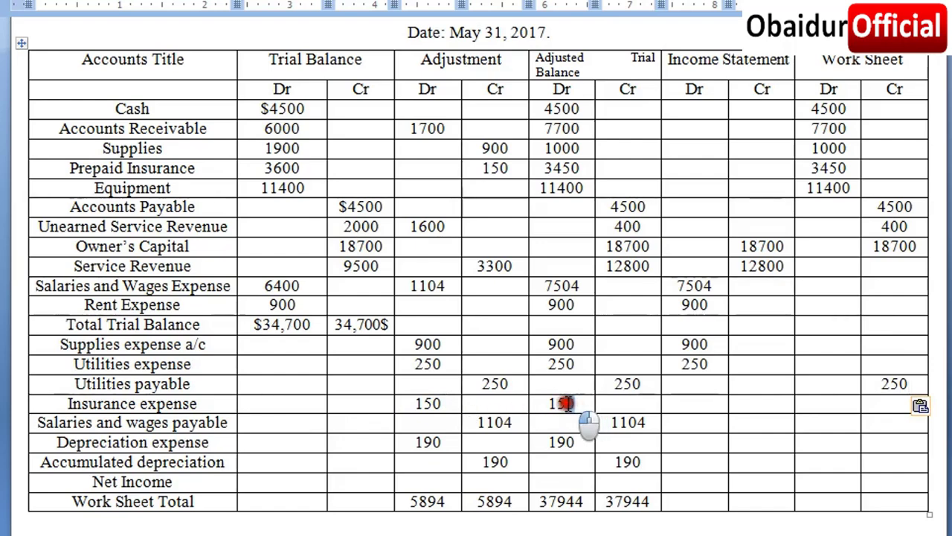
key(ctrl+c)
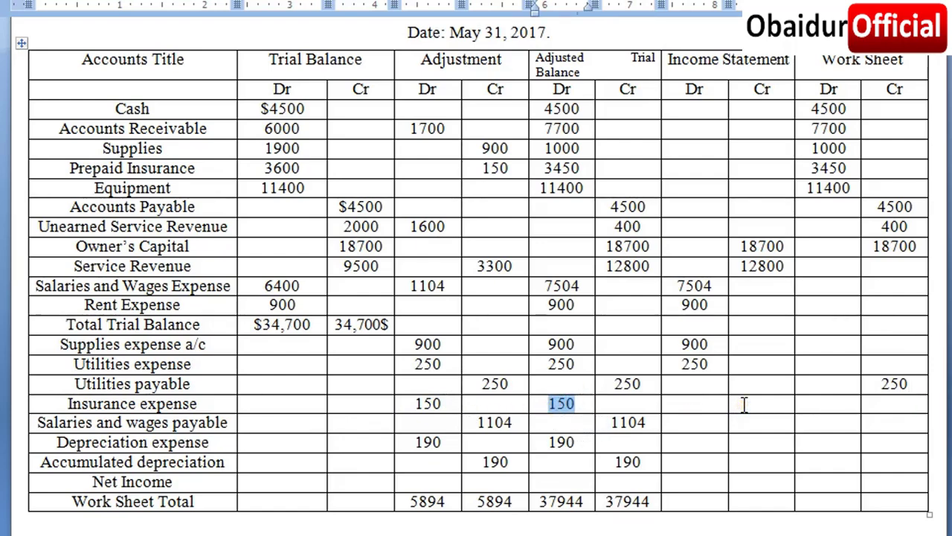
click(707, 403)
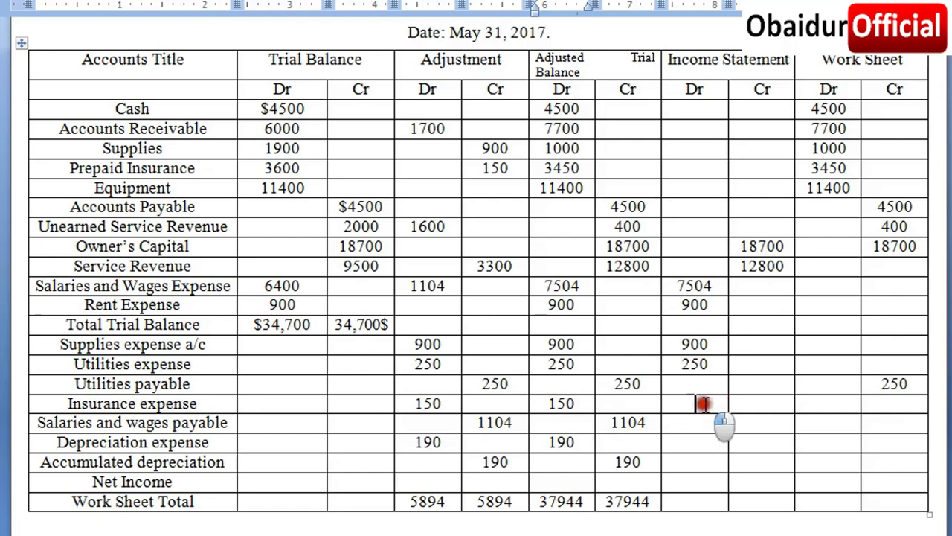
key(ctrl+v)
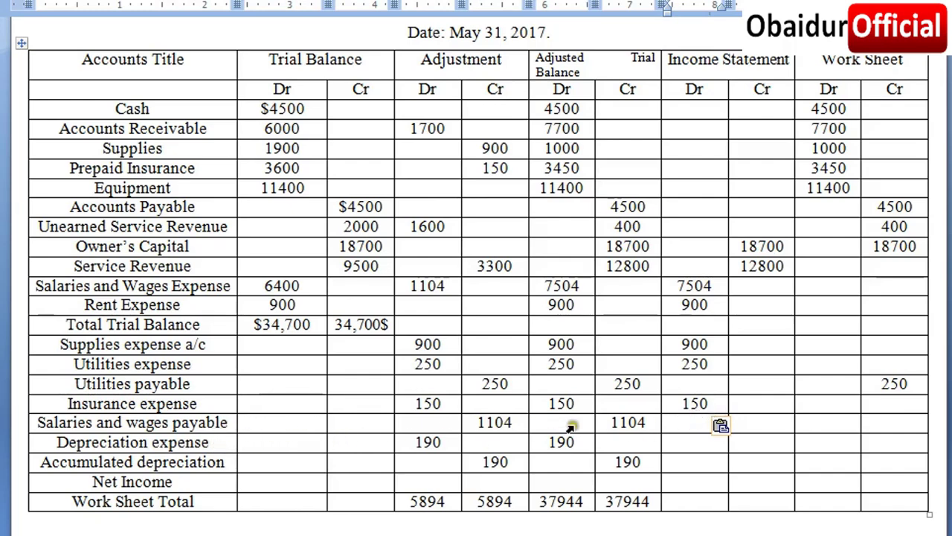
- Copy 1104 into the Work Sheet Cr cell for Salaries and wages payable
drag(646, 423, 609, 423)
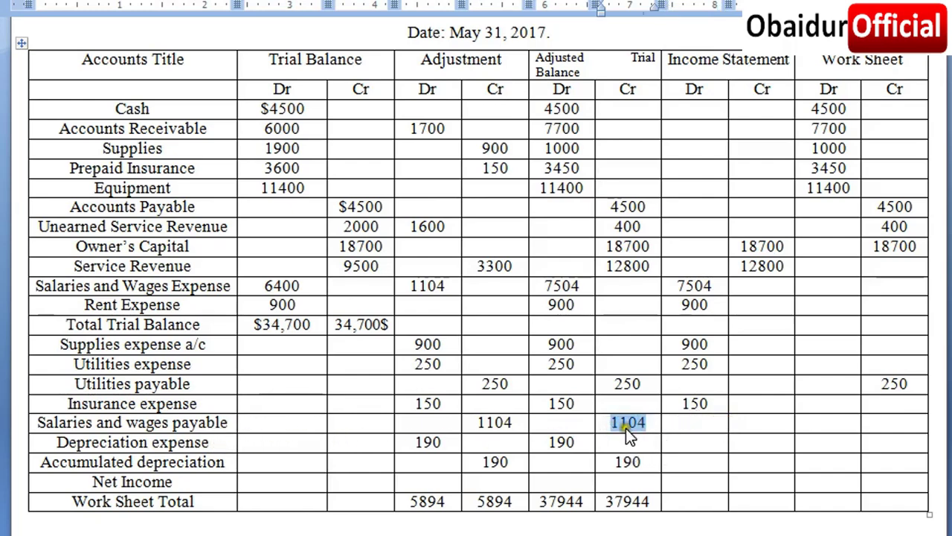
key(ctrl+c)
click(897, 421)
key(ctrl+v)
- Enter 190 as Depreciation expense's Income Statement Dr and Accumulated depreciation's Work Sheet Cr
scroll(829, 417, down, 2)
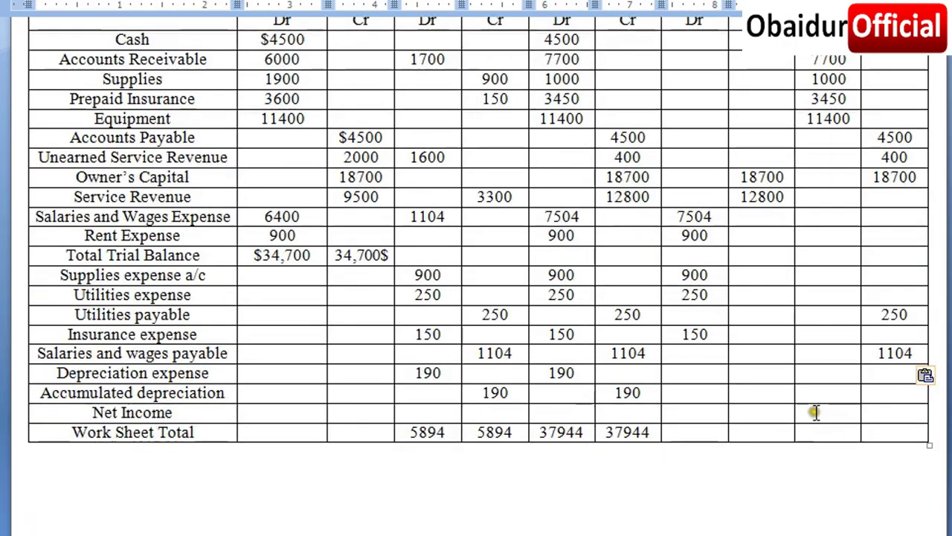
drag(574, 374, 553, 374)
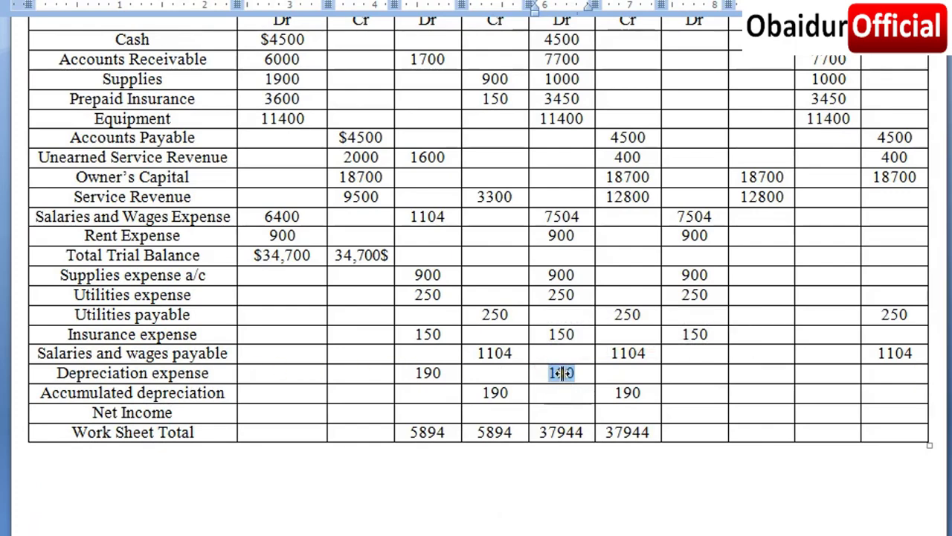
scroll(697, 366, up, 2)
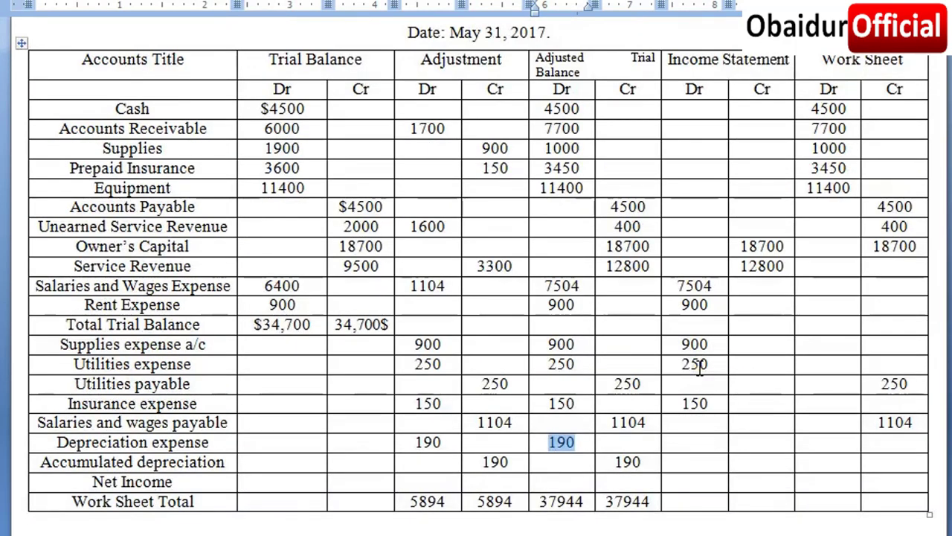
click(692, 442)
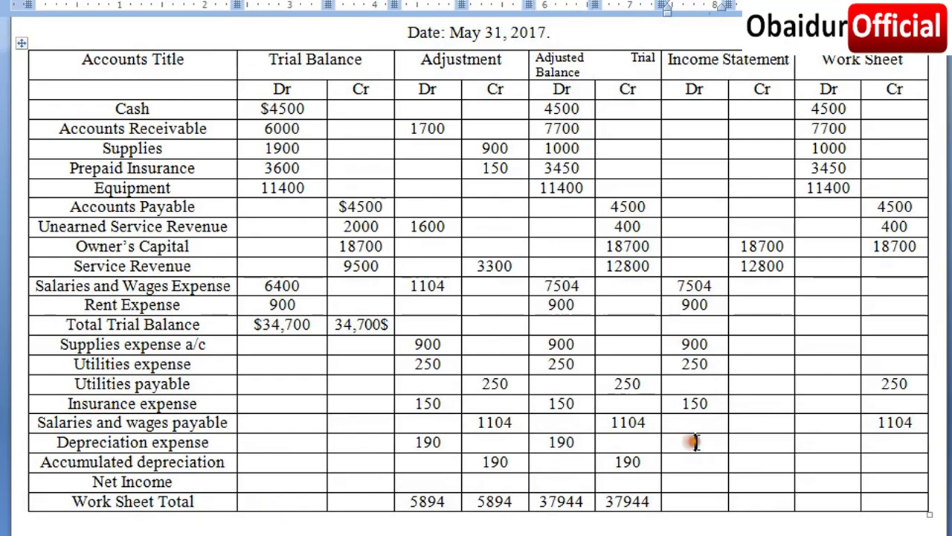
key(ctrl+v)
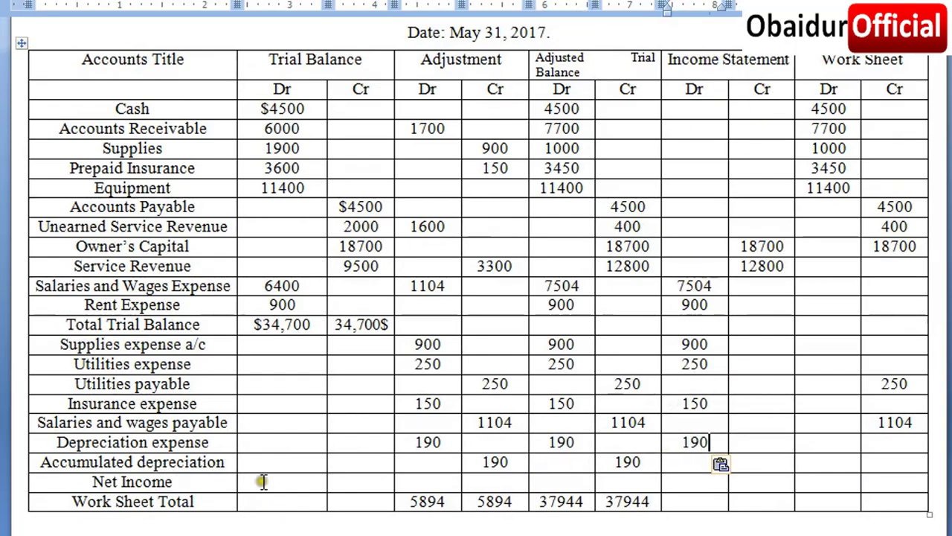
drag(631, 461, 617, 462)
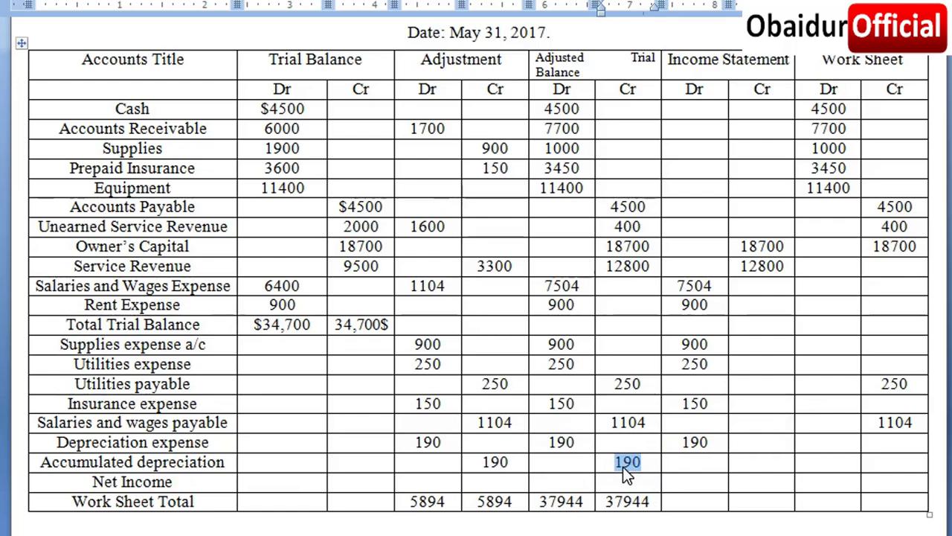
drag(624, 467, 909, 462)
click(912, 462)
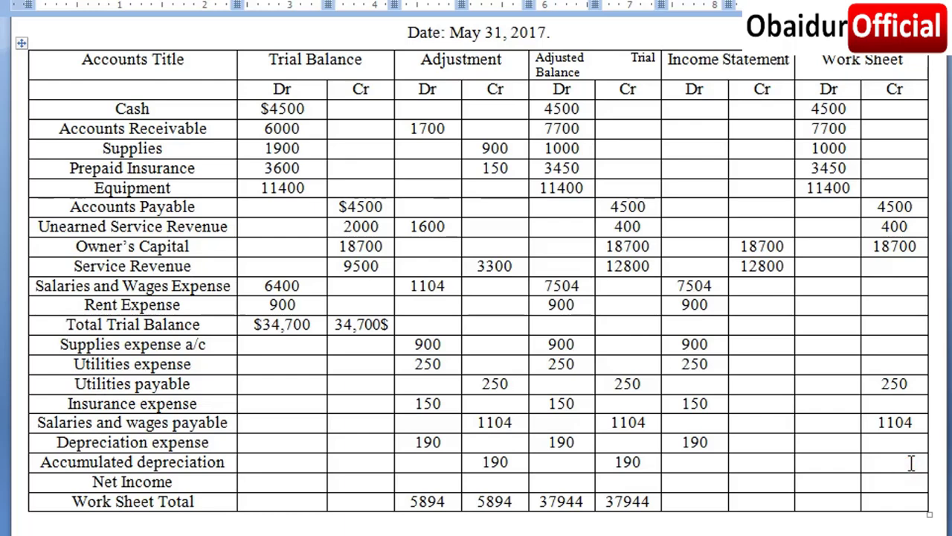
key(ctrl+v)
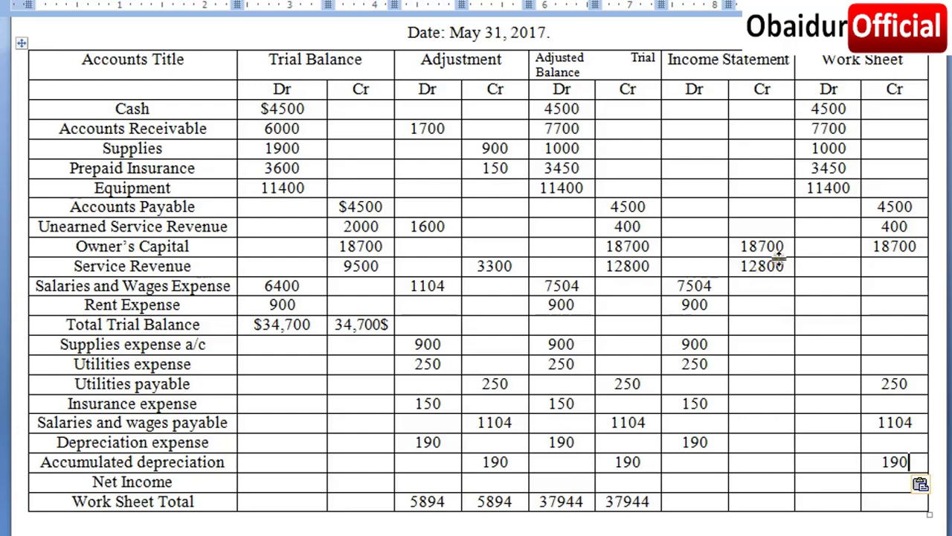
- Delete the misplaced 18700 from Income Statement Cr and set the credit total to 12800
mouse_move(760, 250)
mouse_down()
mouse_move(784, 274)
mouse_move(726, 281)
mouse_up()
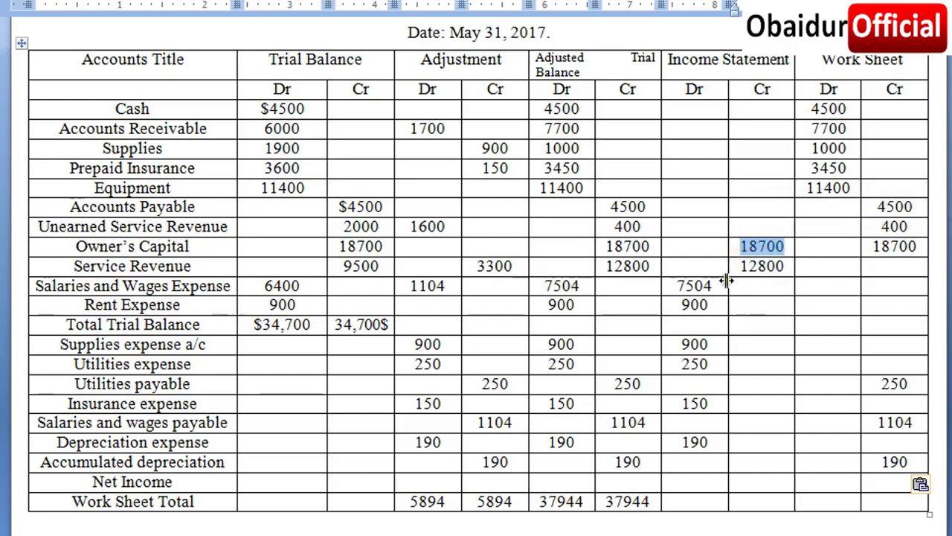
key(Delete)
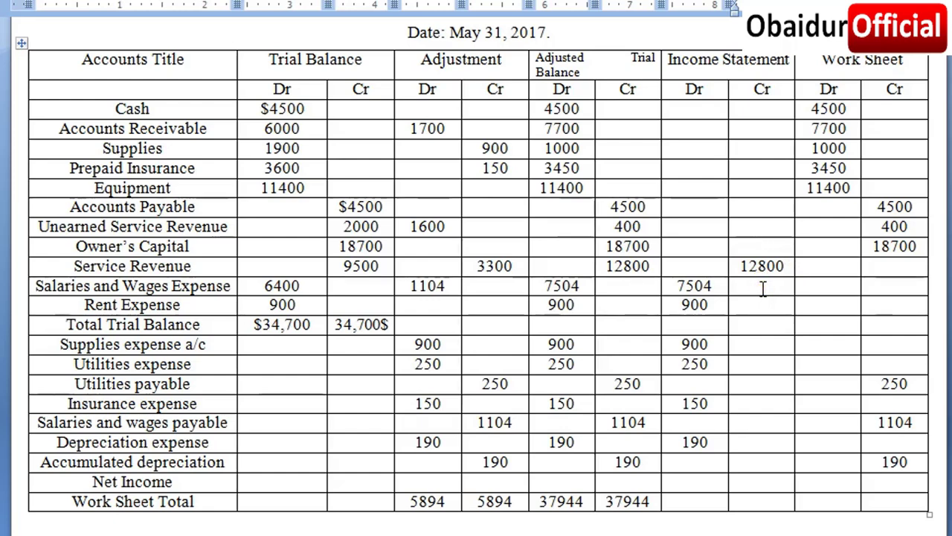
click(764, 505)
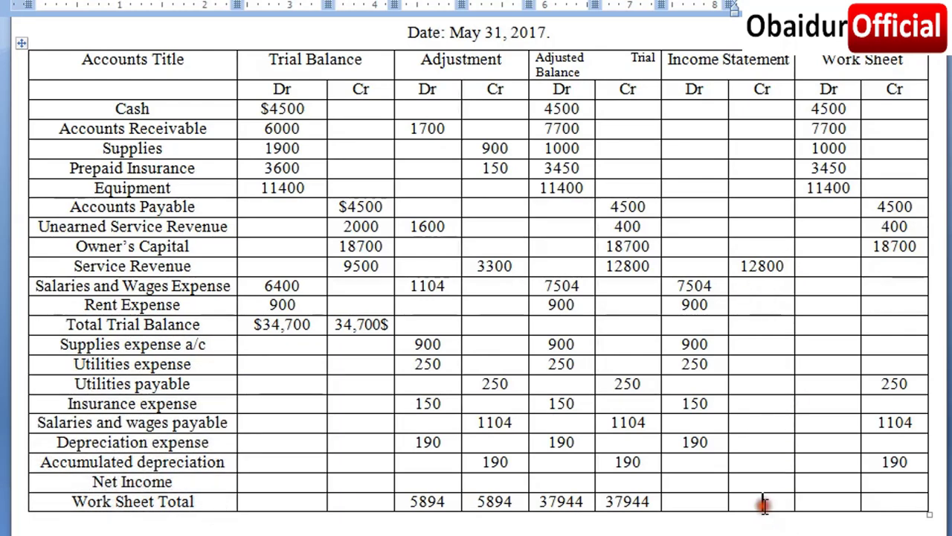
text(12800)
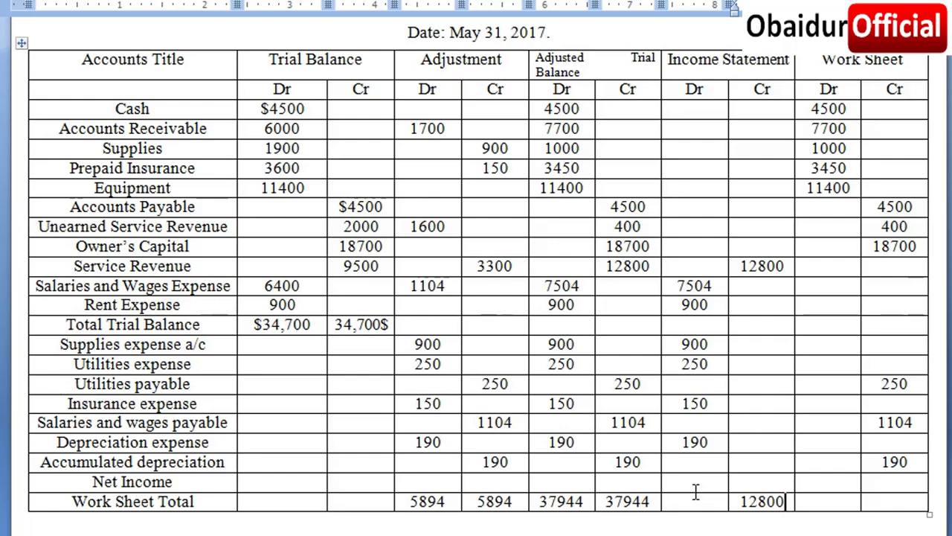
- Enter Net Income 2906 in Income Statement Dr and 12800 as the debit total
click(690, 482)
text(19)
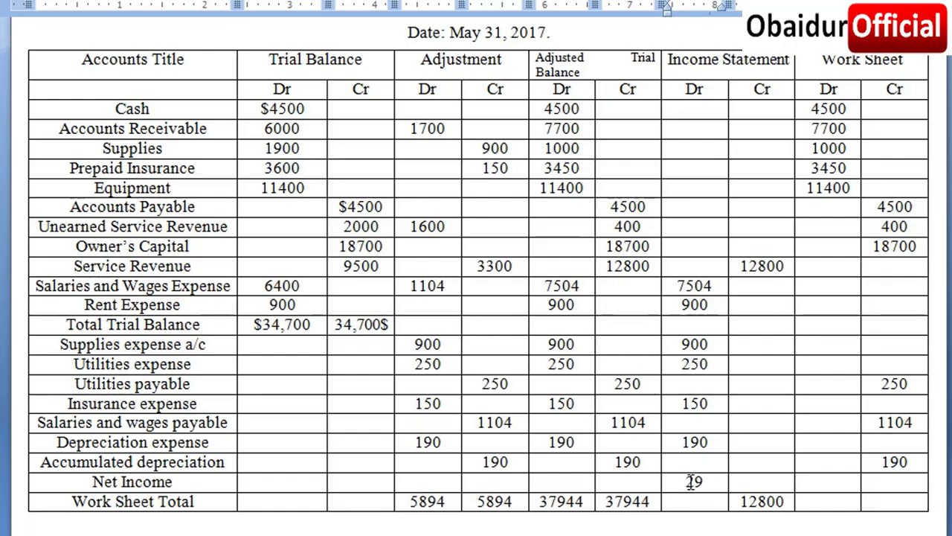
text(06)
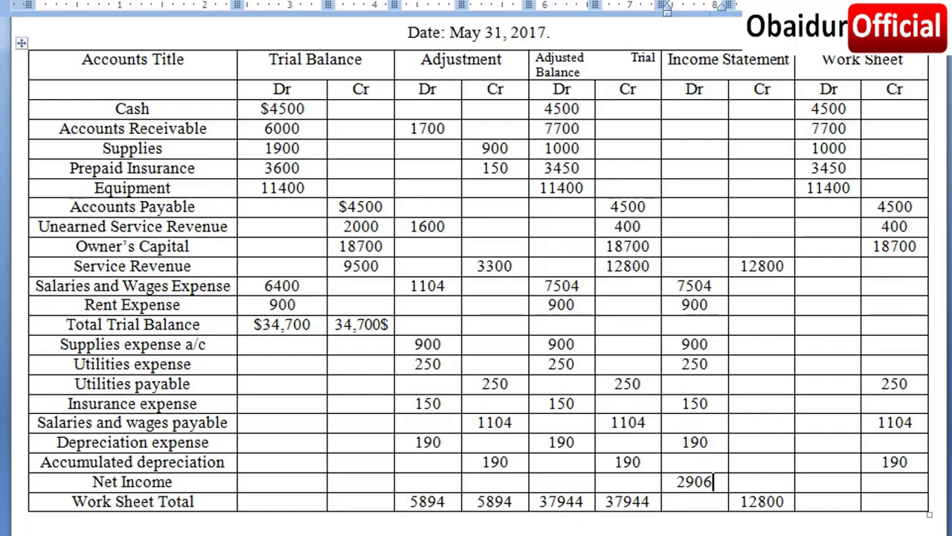
click(691, 503)
text(1)
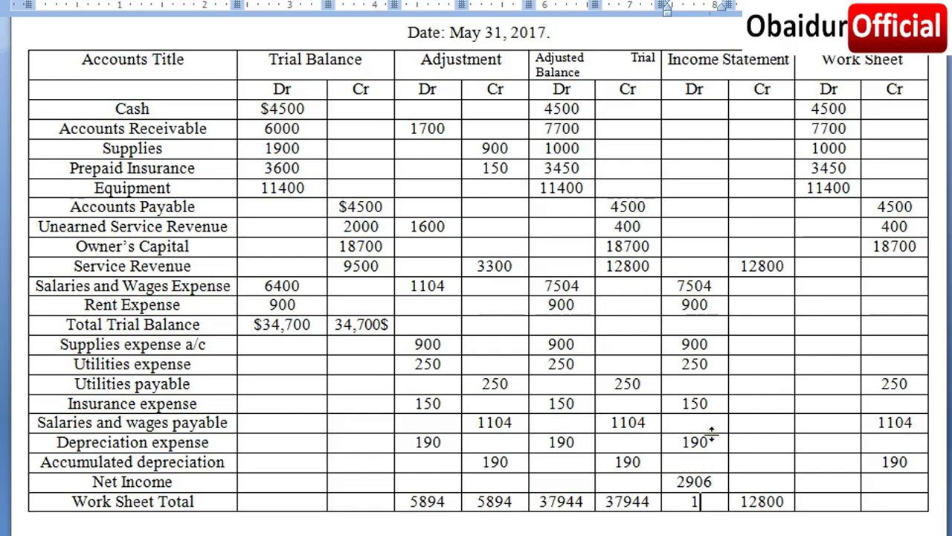
text(90)
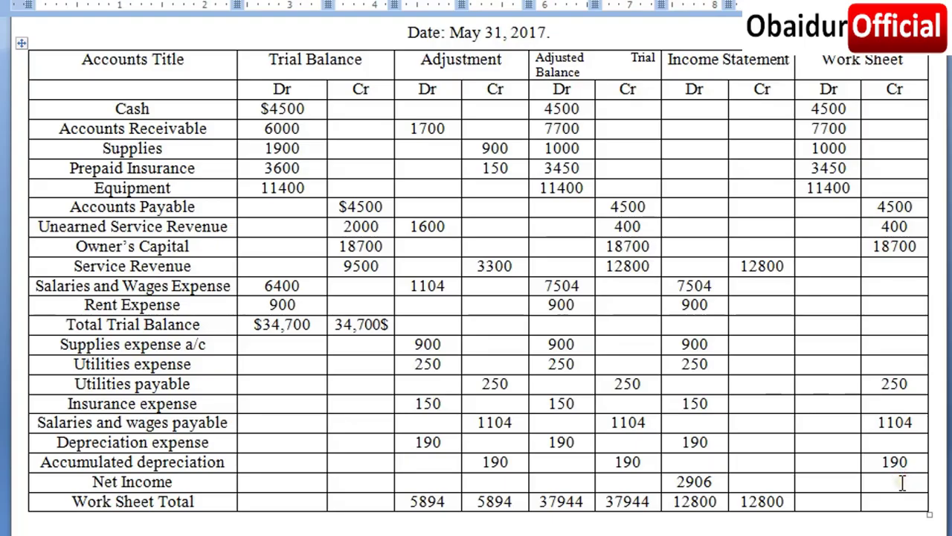
- Credit Net Income 2906 in the Work Sheet and enter 28050 as the Work Sheet Dr total
text(06)
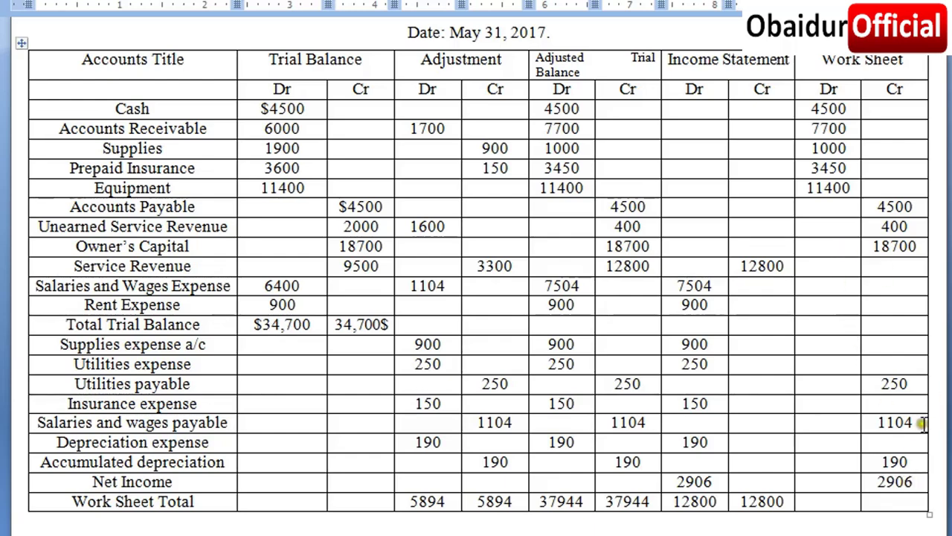
click(821, 499)
text(280)
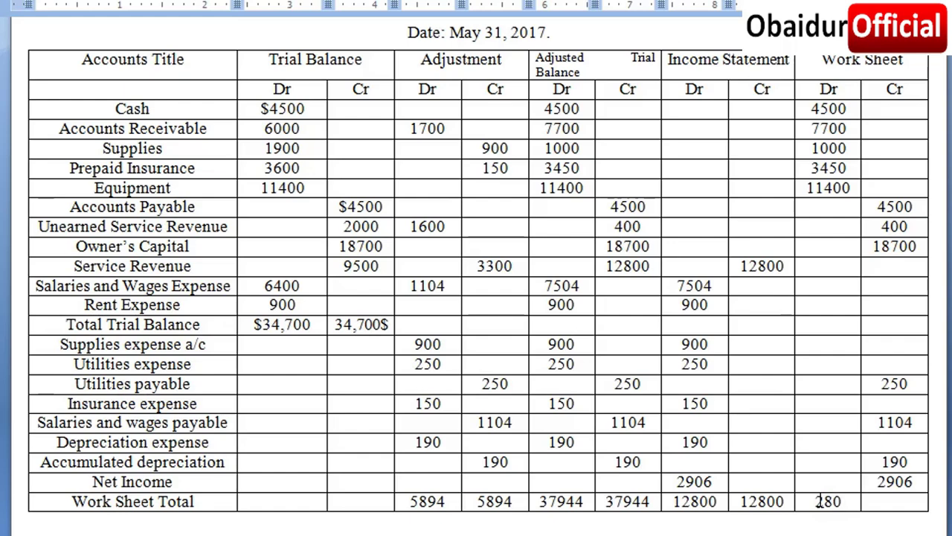
text(50)
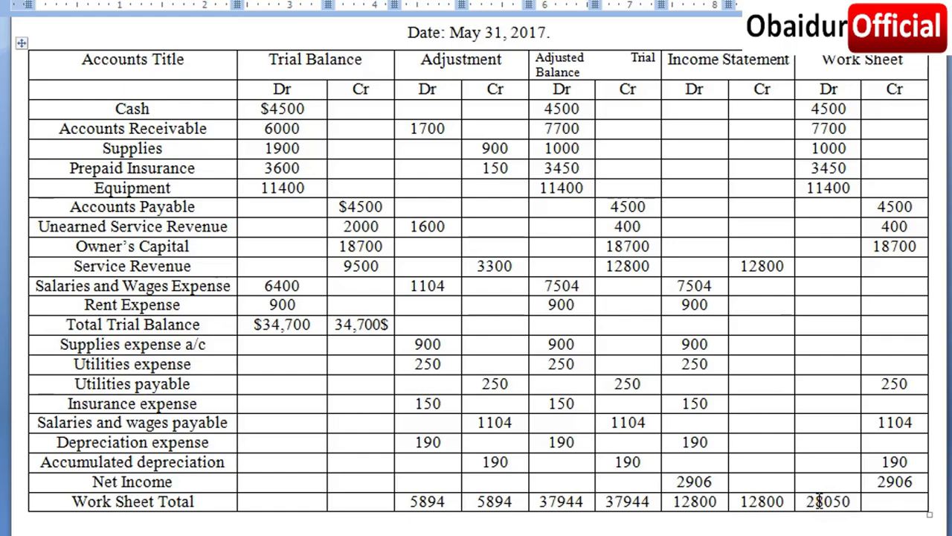
key(Tab)
text(28050)
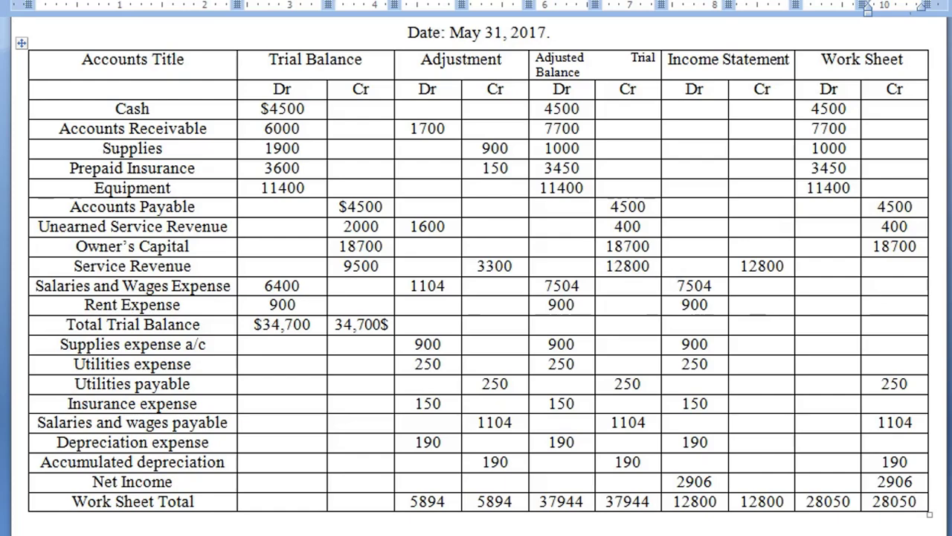
scroll(476, 297, down, 4)
scroll(476, 298, up, 4)
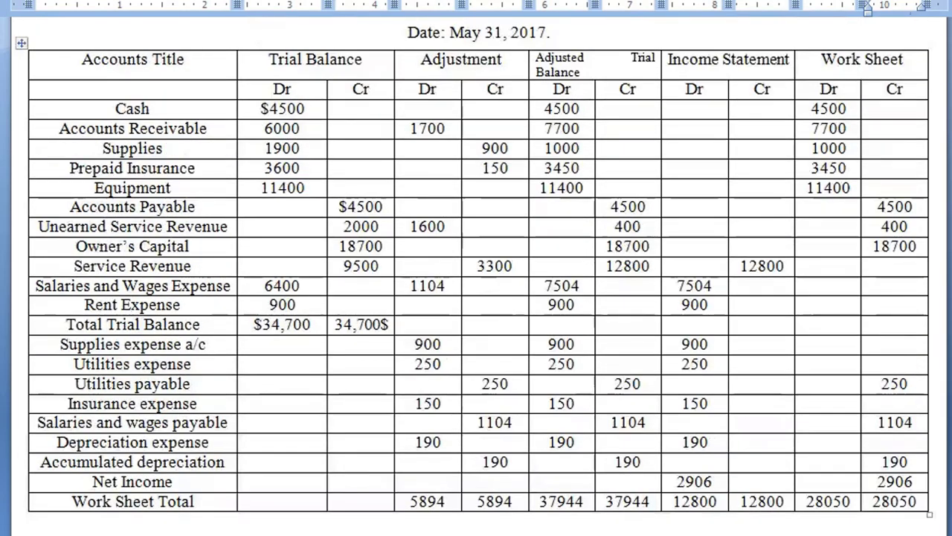
scroll(476, 298, up, 2)
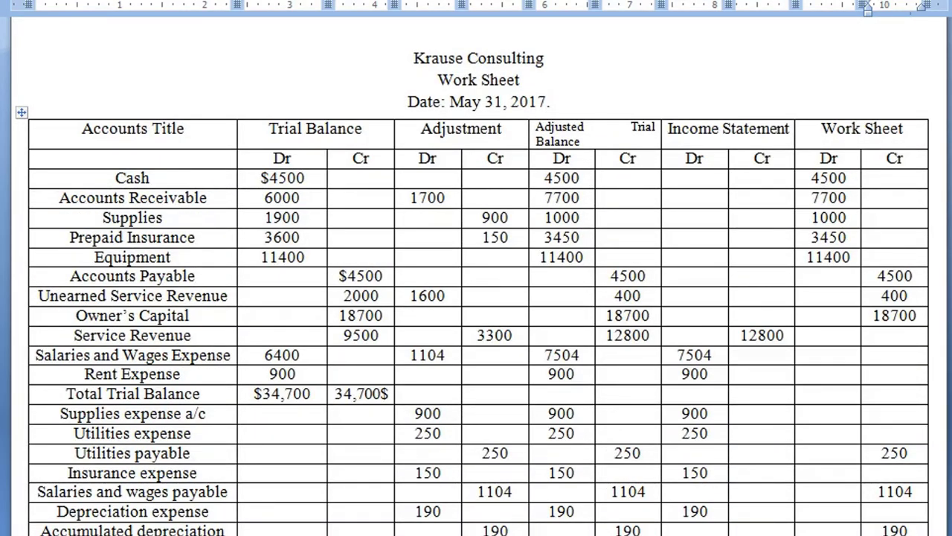
scroll(476, 298, down, 2)
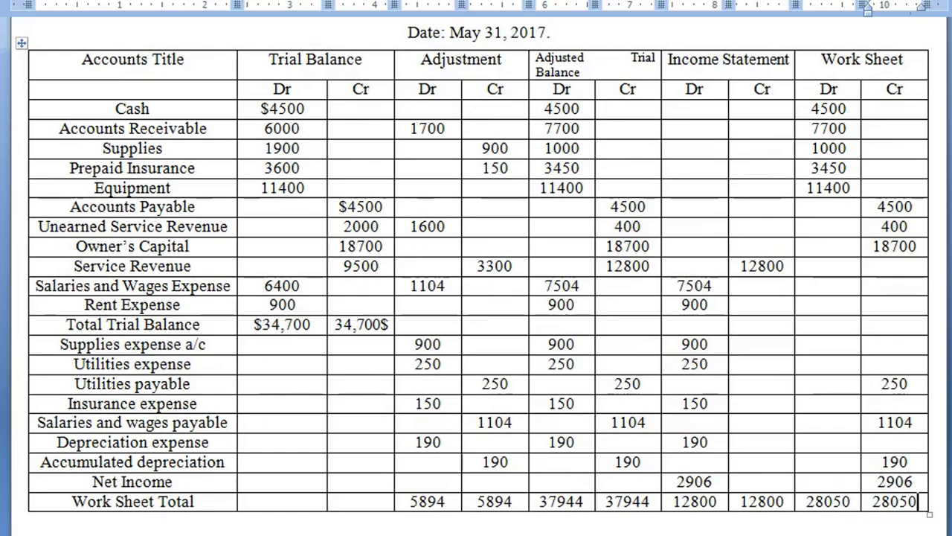